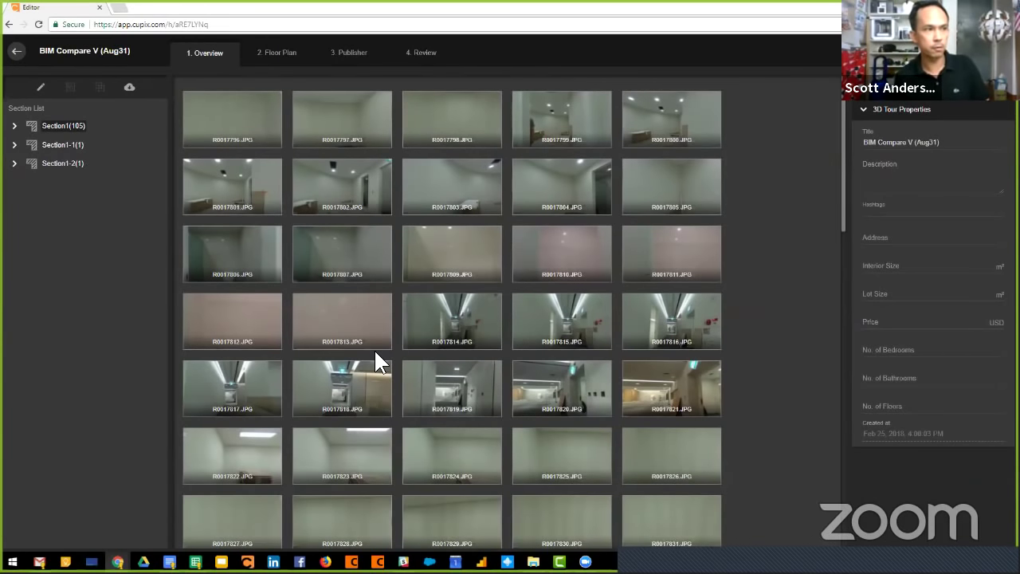
{"action": "scroll", "coordinate": [376, 361], "scroll_direction": "down", "scroll_amount": 1}
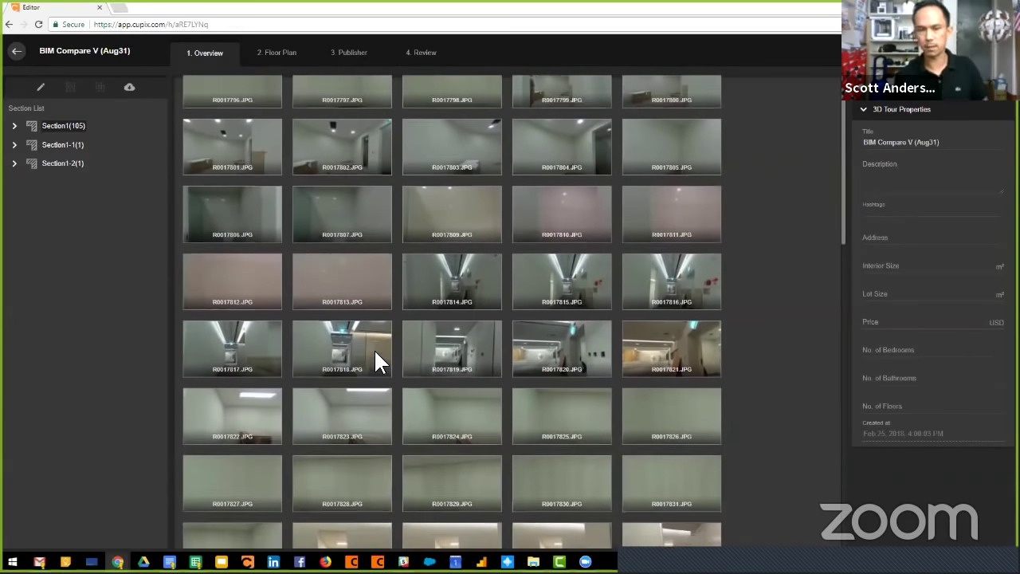
{"action": "scroll", "coordinate": [375, 353], "scroll_direction": "up", "scroll_amount": 1}
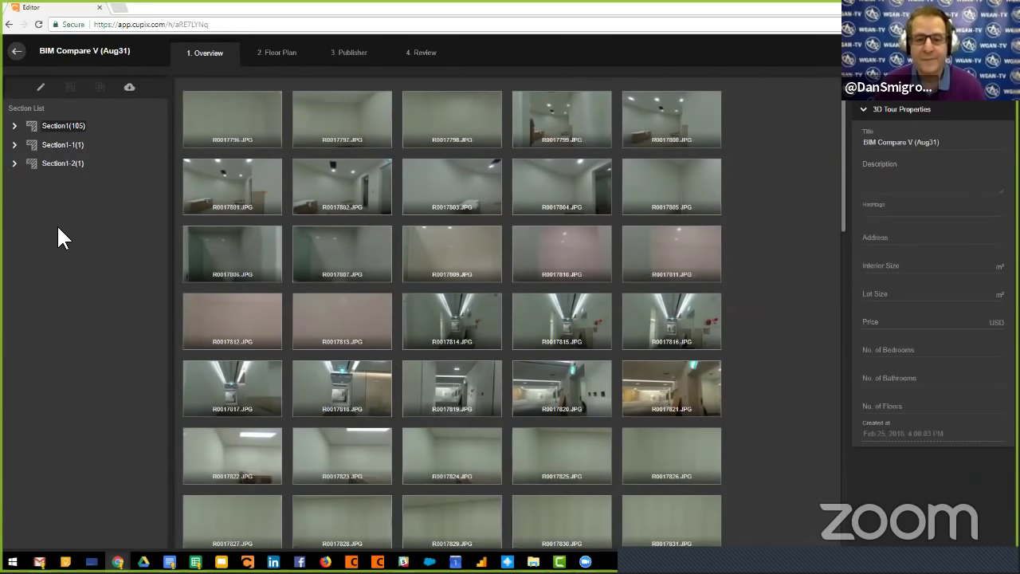
{"action": "left_click", "coordinate": [274, 53]}
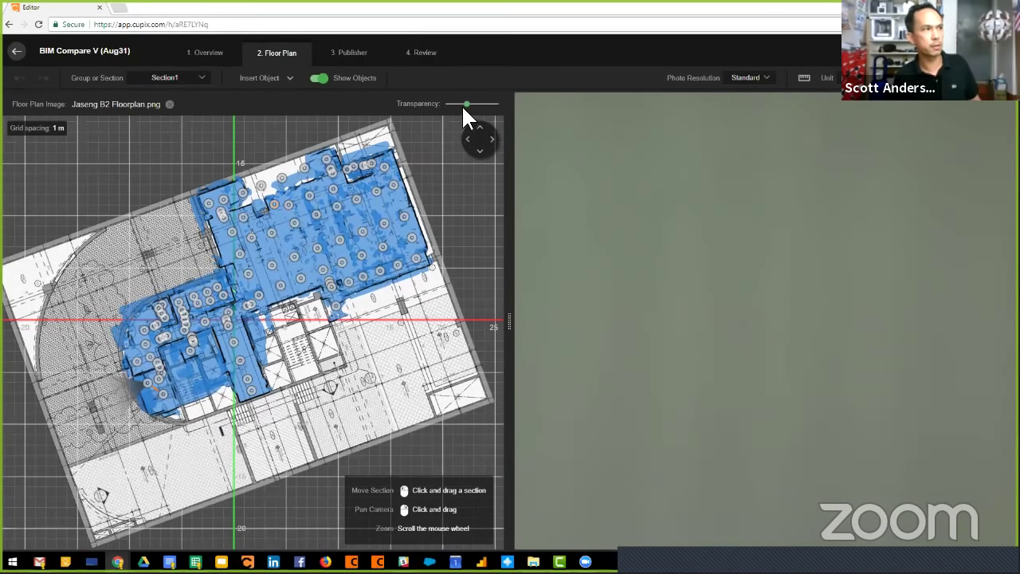
Make the blue coverage overlay on the floor plan more transparent with the Transparency slider.
{"action": "left_click_drag", "start_coordinate": [468, 104], "coordinate": [472, 105]}
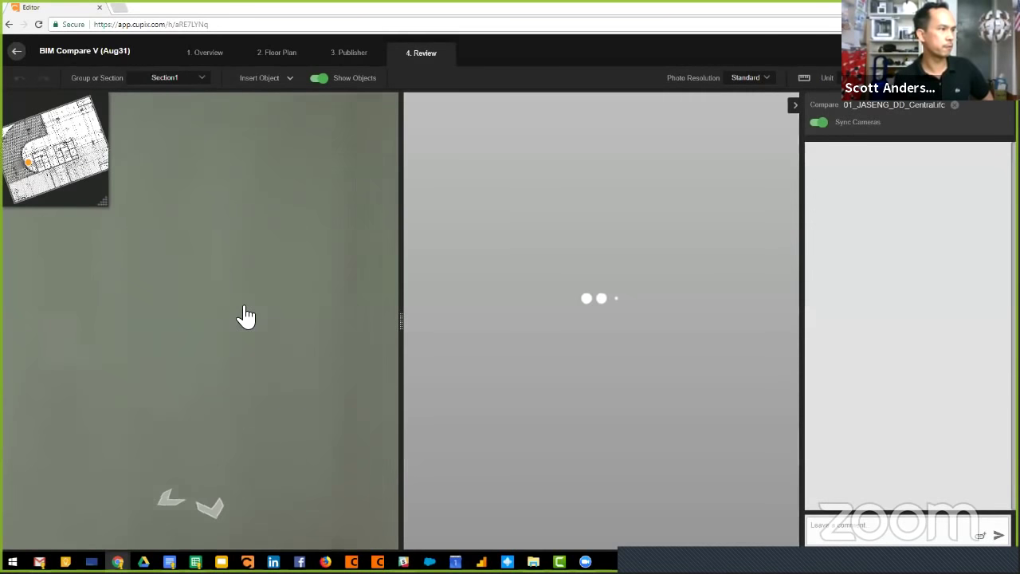
Walk down the corridor toward the door and box room, jumping via the minimap, BIM following.
{"action": "left_click_drag", "start_coordinate": [216, 308], "coordinate": [261, 350]}
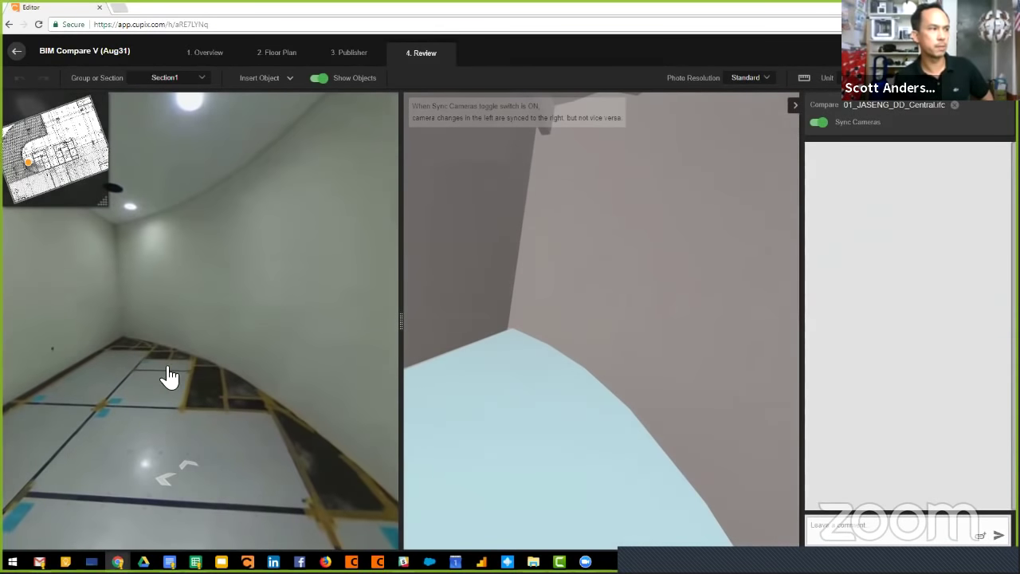
{"action": "left_click_drag", "start_coordinate": [167, 342], "coordinate": [205, 392]}
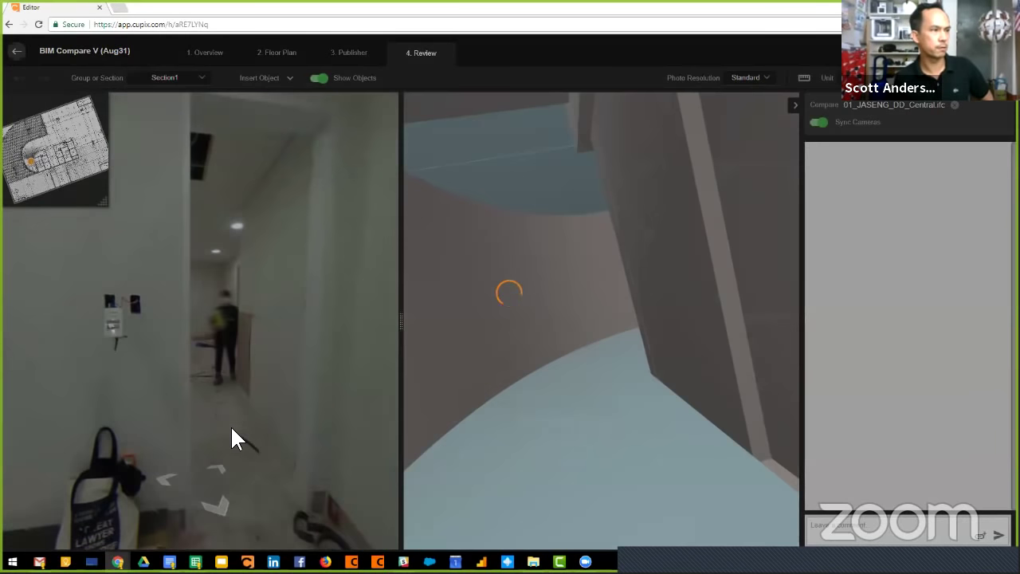
{"action": "left_click", "coordinate": [232, 430]}
{"action": "left_click_drag", "start_coordinate": [209, 428], "coordinate": [254, 399]}
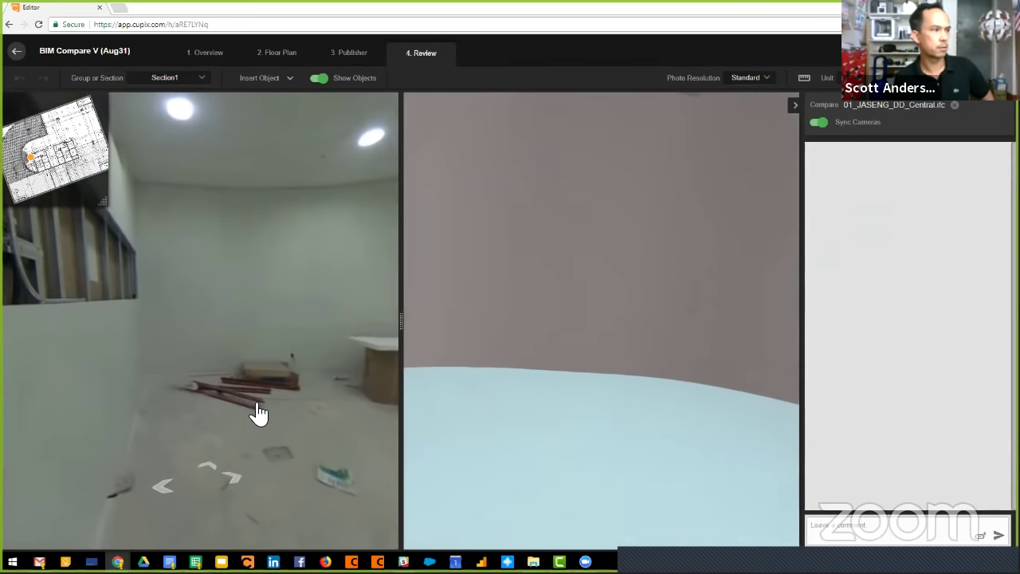
{"action": "left_click", "coordinate": [254, 399]}
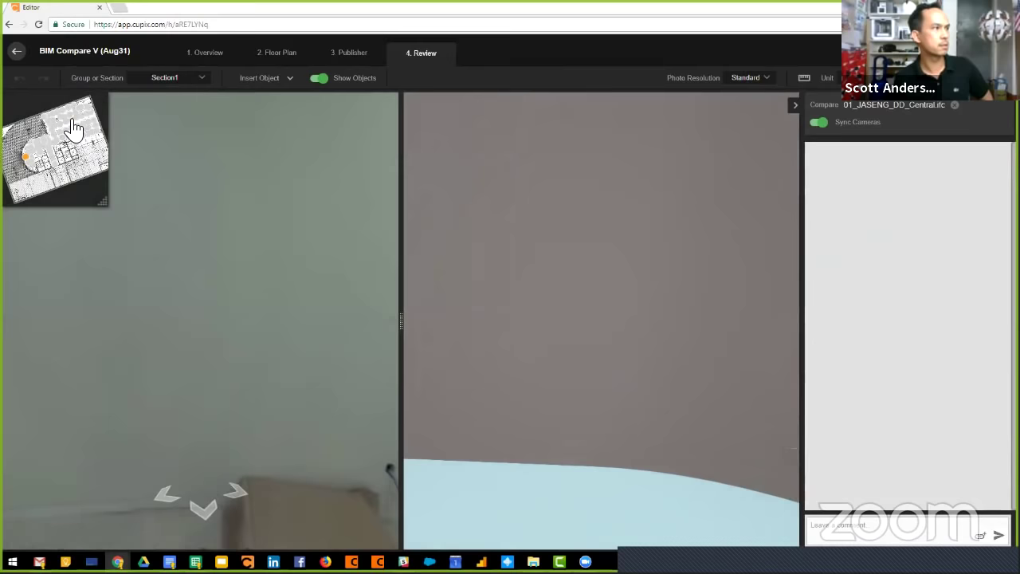
{"action": "left_click", "coordinate": [70, 119]}
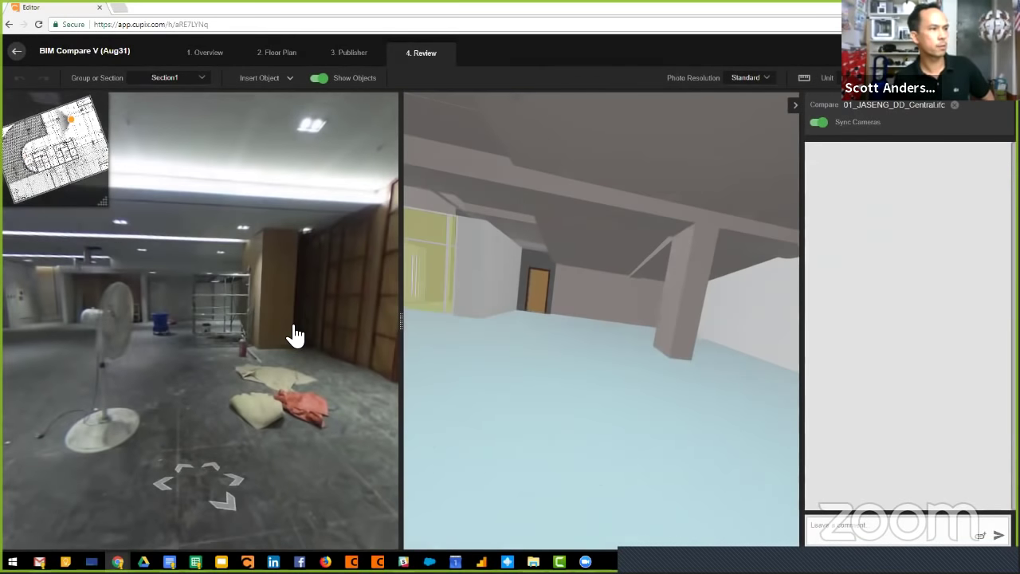
{"action": "left_click_drag", "start_coordinate": [295, 334], "coordinate": [200, 348]}
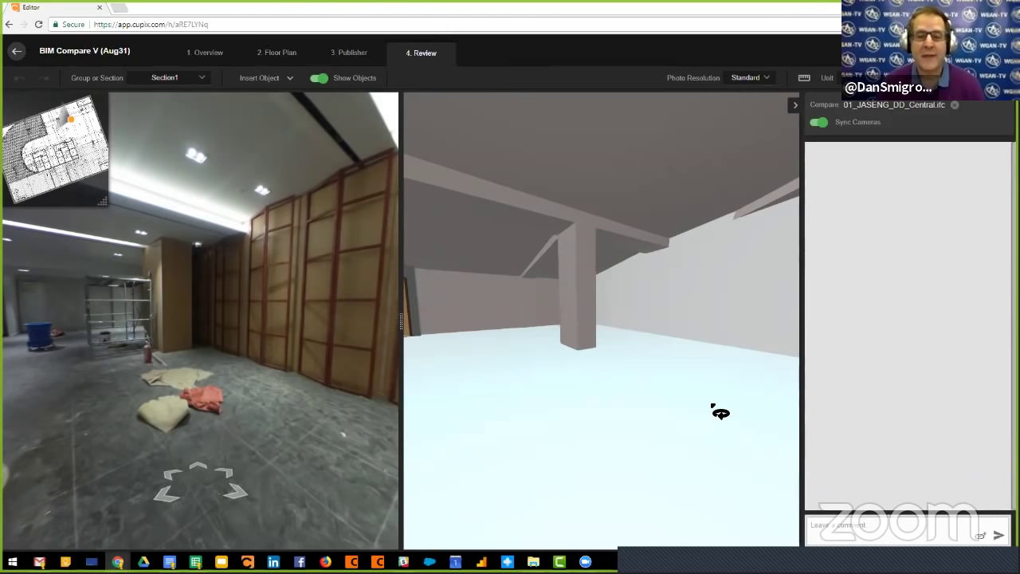
Collapse the Compare side panel so the panorama and IFC views widen.
{"action": "left_click", "coordinate": [793, 104]}
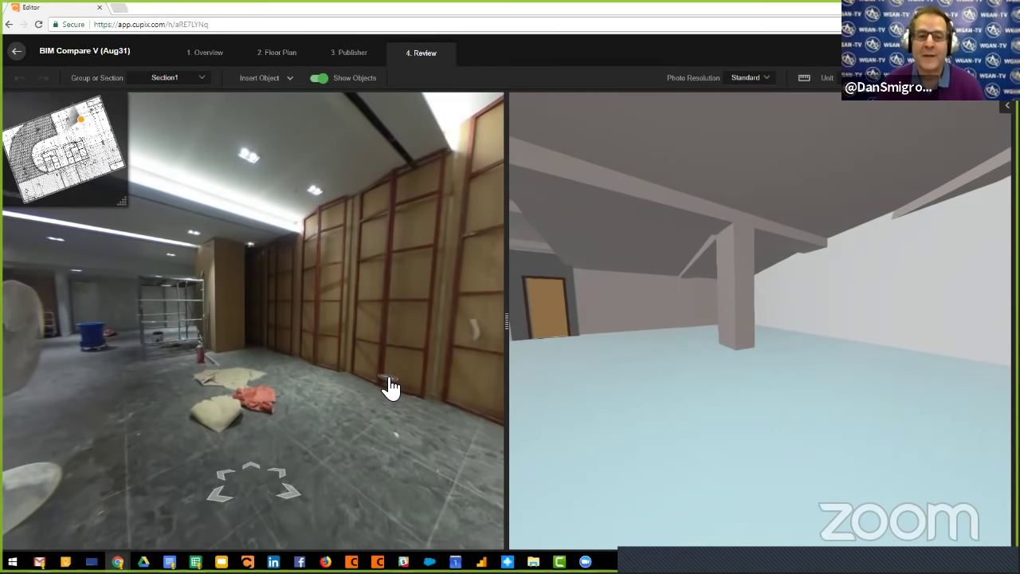
Move forward past the fan down the hall and jump between minimap locations, rotating the synced views.
{"action": "scroll", "coordinate": [76, 153], "scroll_direction": "up", "scroll_amount": 2}
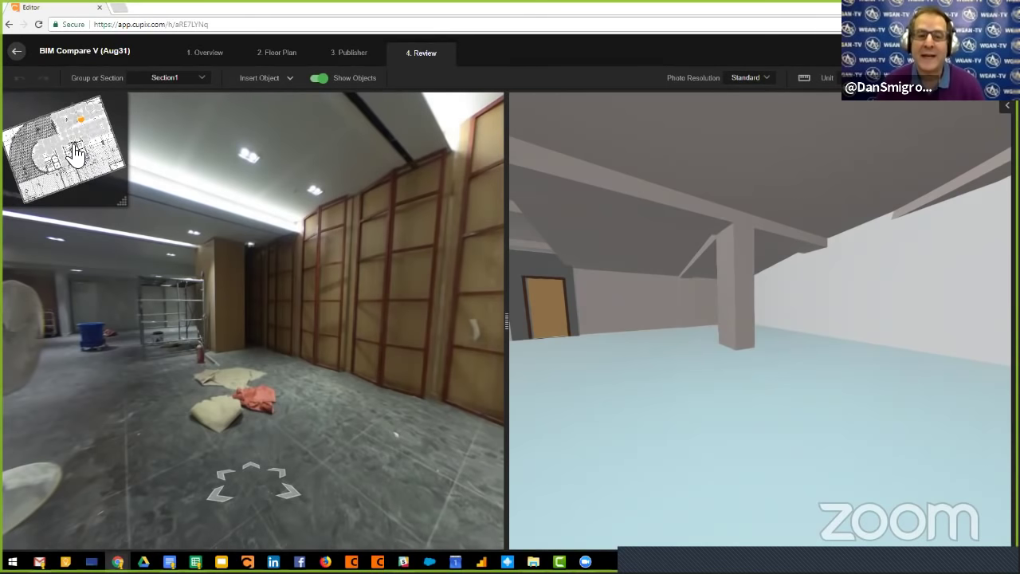
{"action": "left_click", "coordinate": [86, 136]}
{"action": "left_click", "coordinate": [249, 381]}
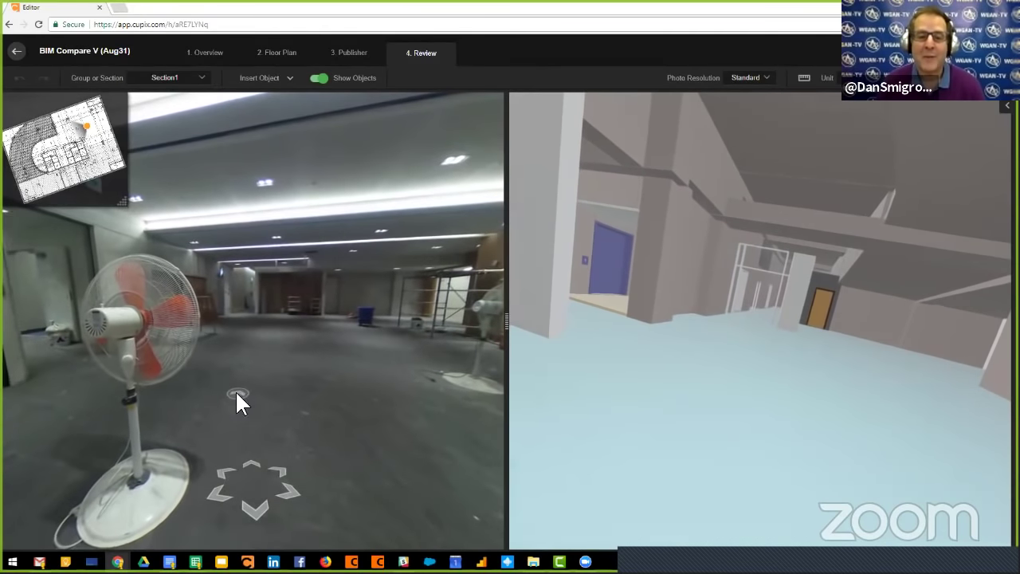
{"action": "left_click", "coordinate": [236, 393]}
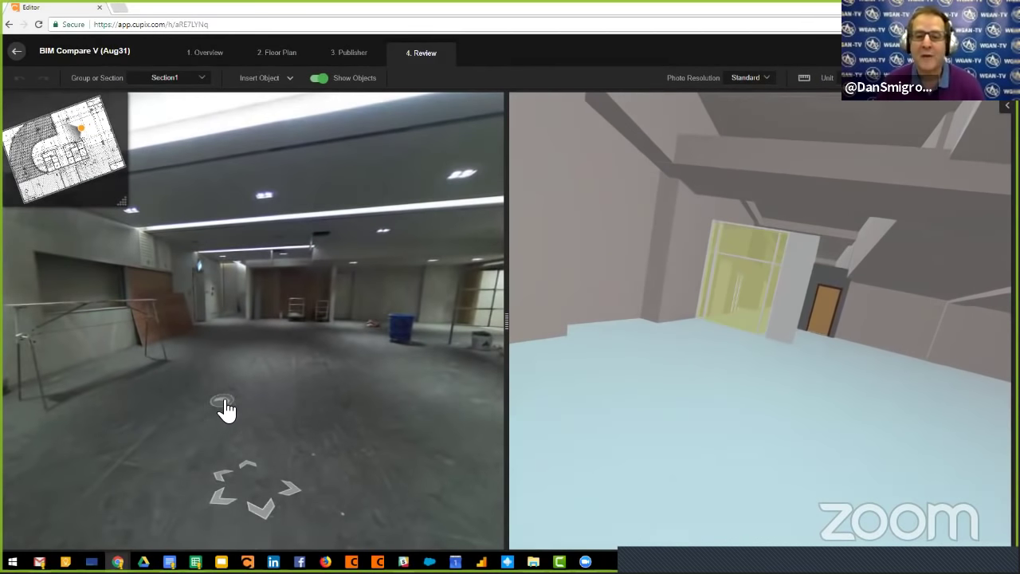
{"action": "left_click", "coordinate": [225, 406]}
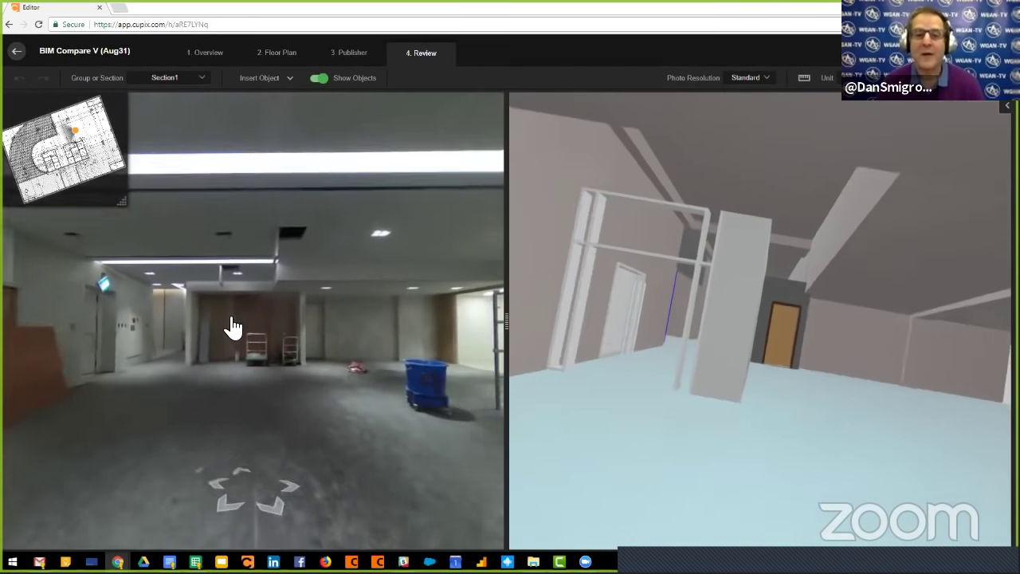
{"action": "left_click_drag", "start_coordinate": [314, 375], "coordinate": [277, 370]}
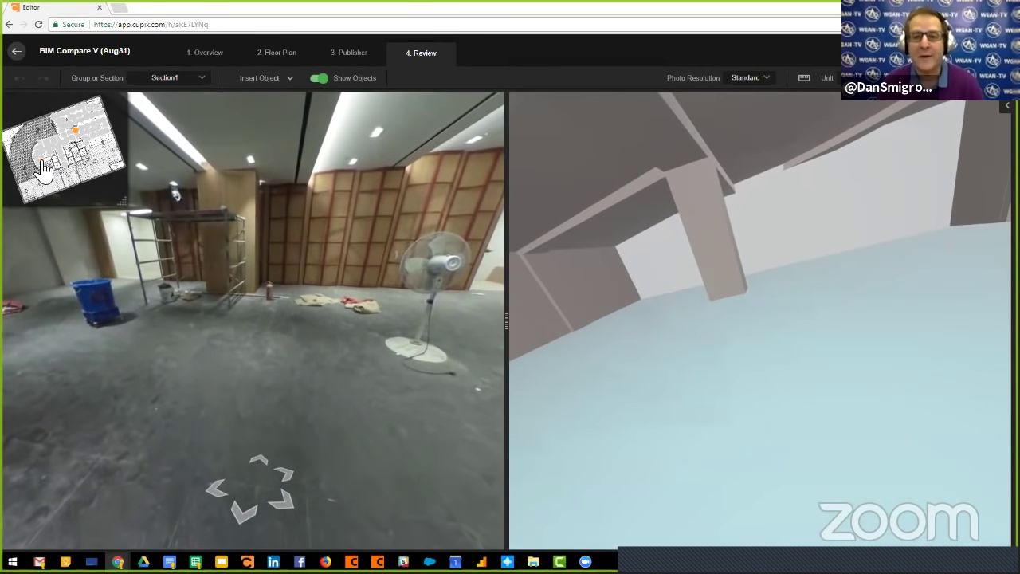
{"action": "left_click", "coordinate": [41, 169]}
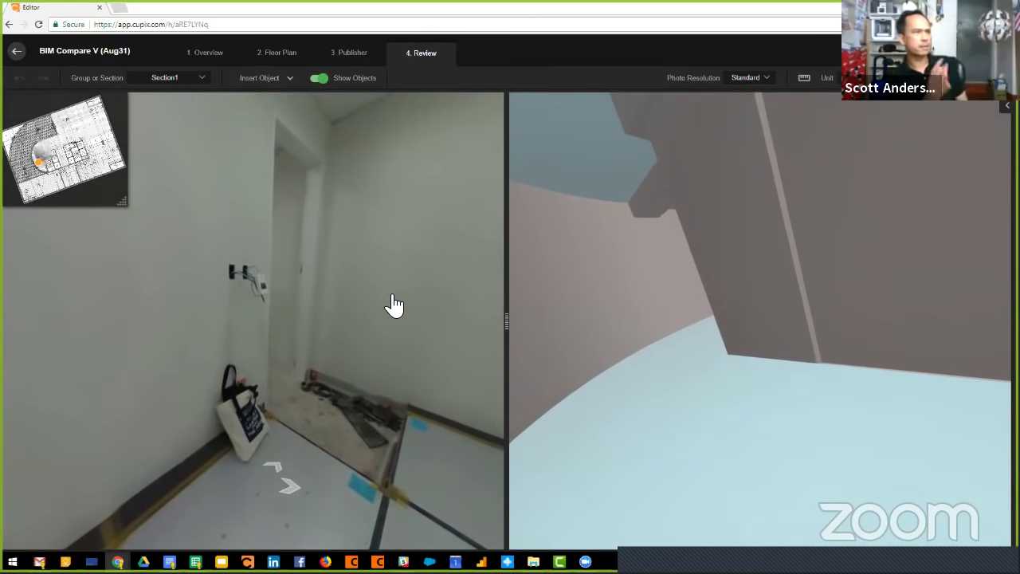
{"action": "left_click_drag", "start_coordinate": [411, 262], "coordinate": [370, 318]}
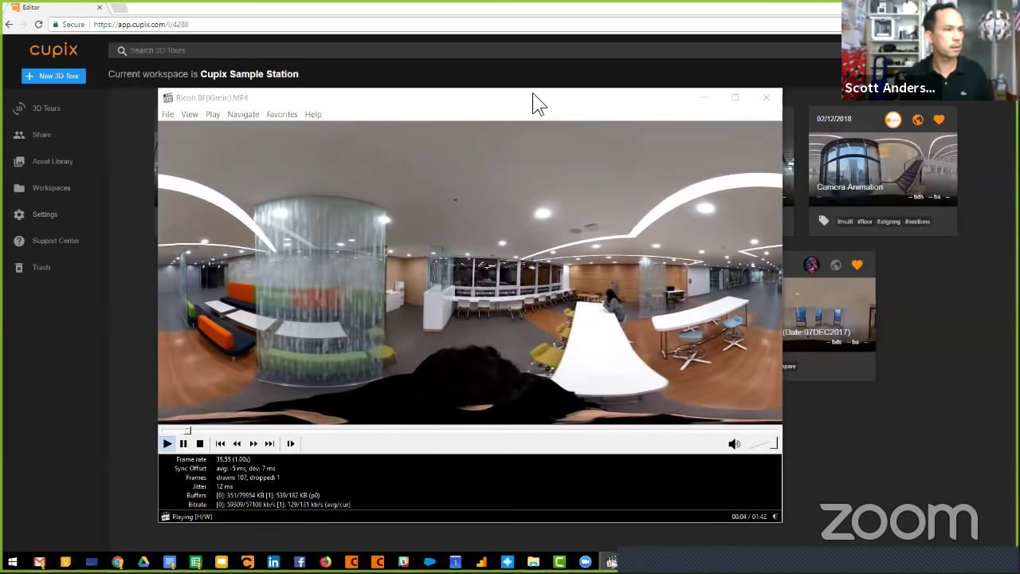
Maximize the Ricoh 8F(Kimin).MP4 player window, then pause and stop the video.
{"action": "double_click", "coordinate": [538, 108]}
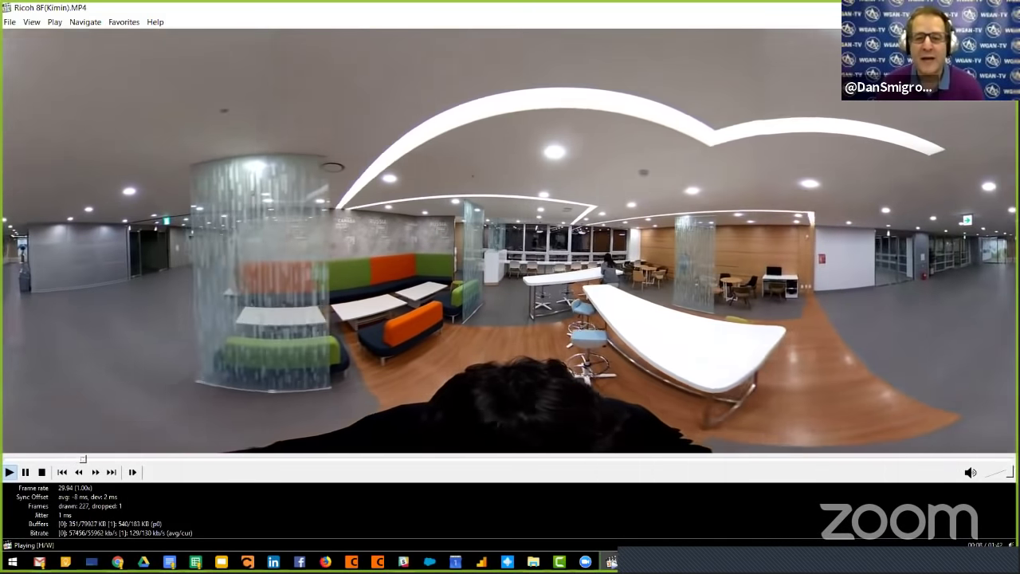
{"action": "left_click", "coordinate": [26, 472]}
{"action": "left_click", "coordinate": [41, 472]}
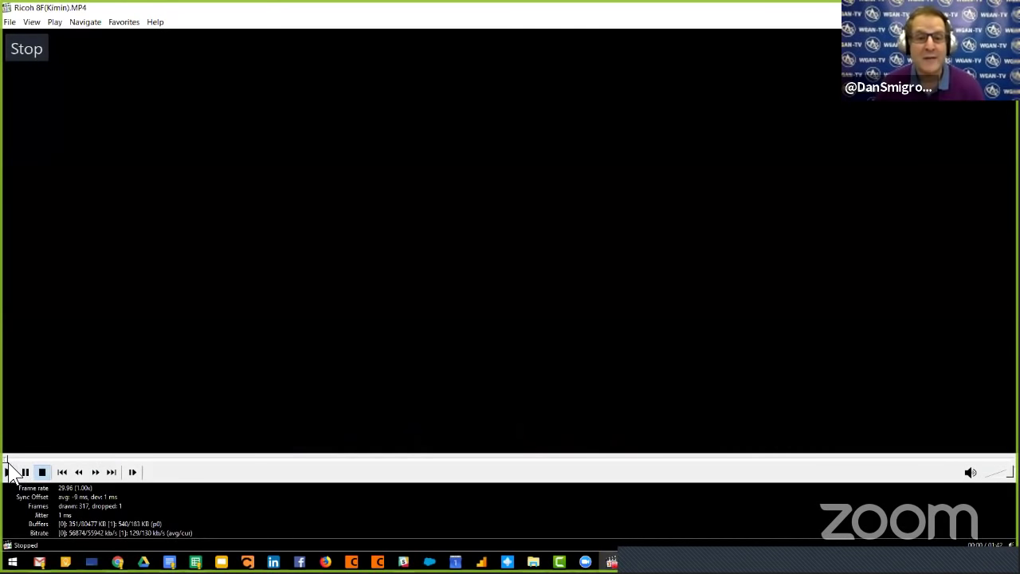
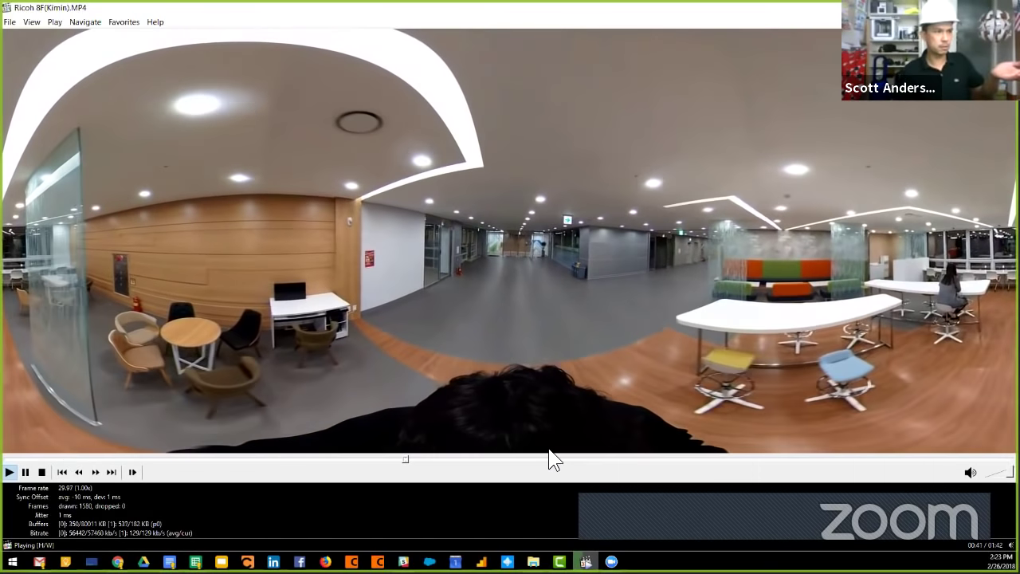
Mute the 360° office walkthrough in Media Player Classic and pause it at 1:15.
{"action": "left_click_drag", "start_coordinate": [1009, 472], "coordinate": [972, 476]}
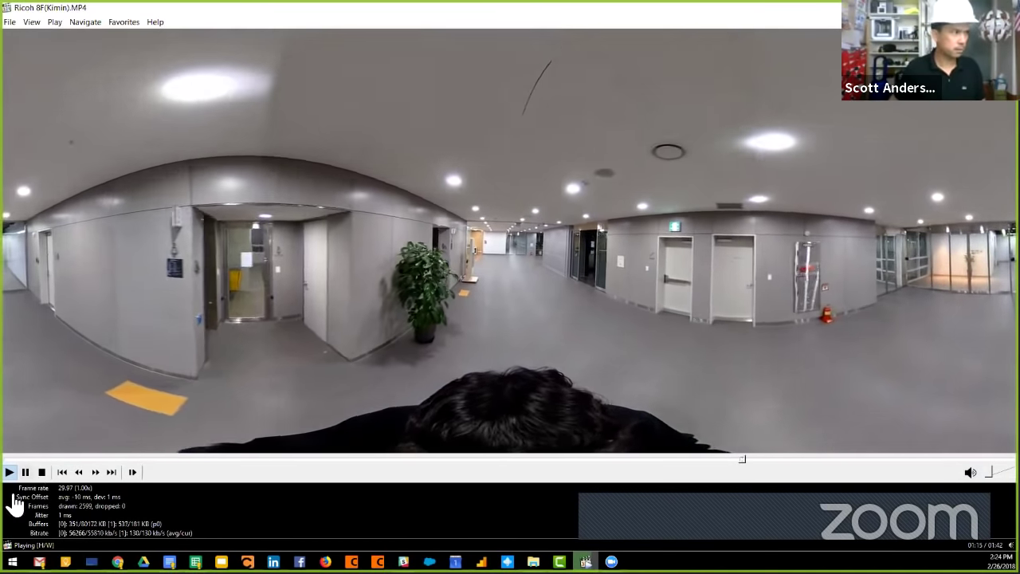
{"action": "left_click", "coordinate": [25, 472]}
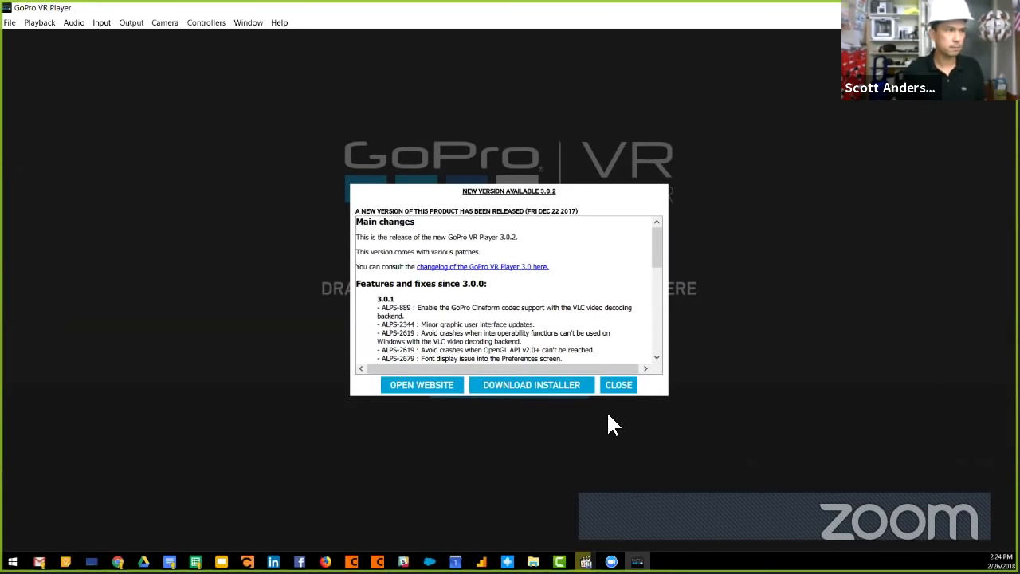
Dismiss the update notice and turn the 360° view toward the chairs and glass doors.
{"action": "left_click", "coordinate": [619, 386]}
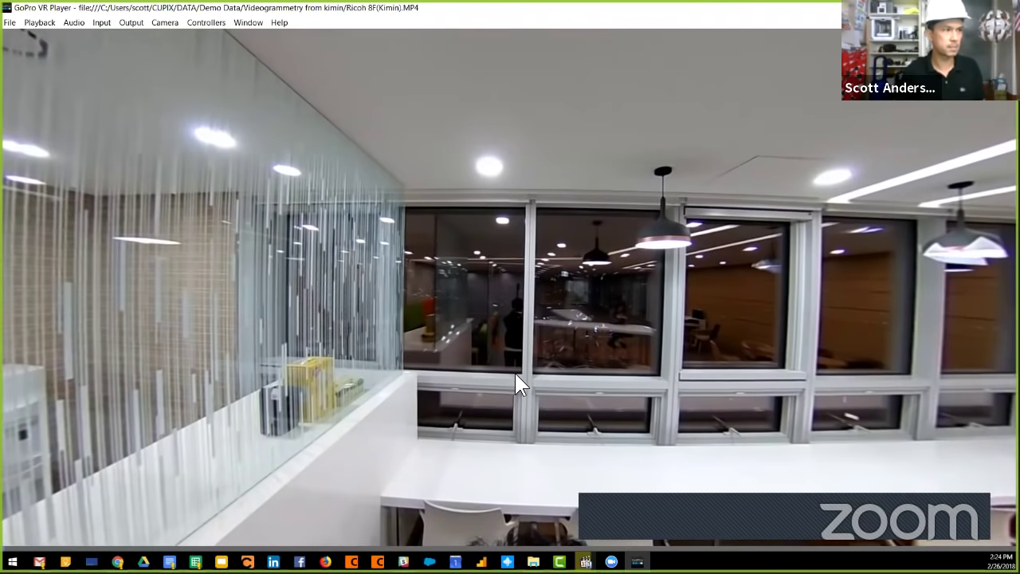
{"action": "left_click_drag", "start_coordinate": [430, 289], "coordinate": [576, 311]}
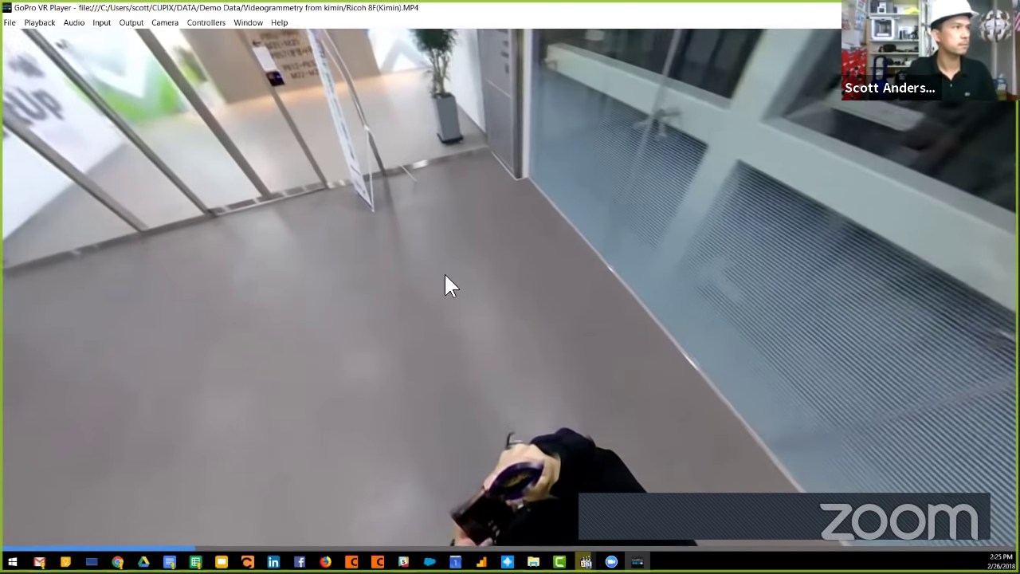
{"action": "left_click_drag", "start_coordinate": [446, 284], "coordinate": [562, 288]}
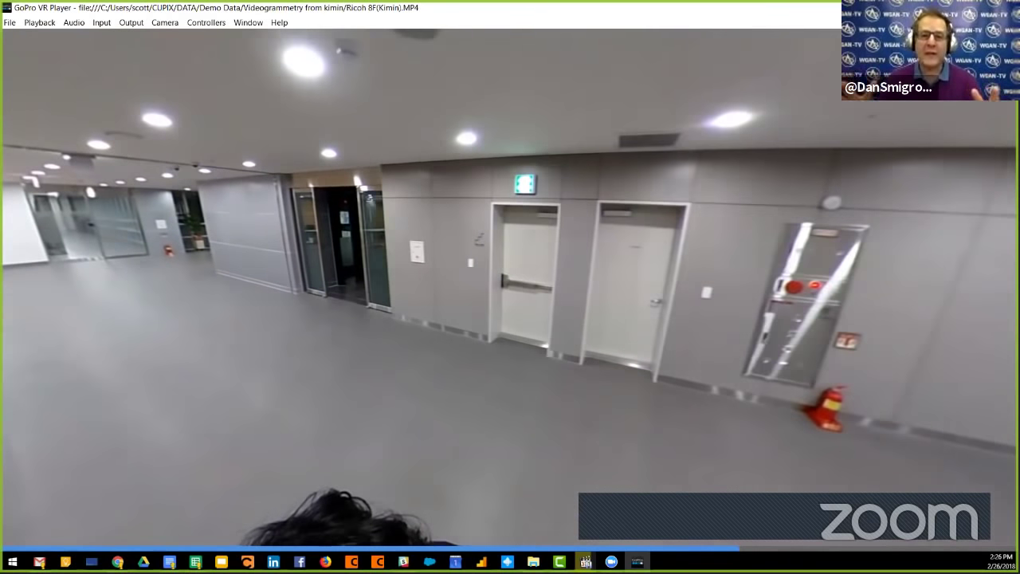
Maximize the GoPro VR Player window, swing the view to the floor, then switch to Chrome's Cupix tours.
{"action": "double_click", "coordinate": [557, 366]}
{"action": "double_click", "coordinate": [845, 155]}
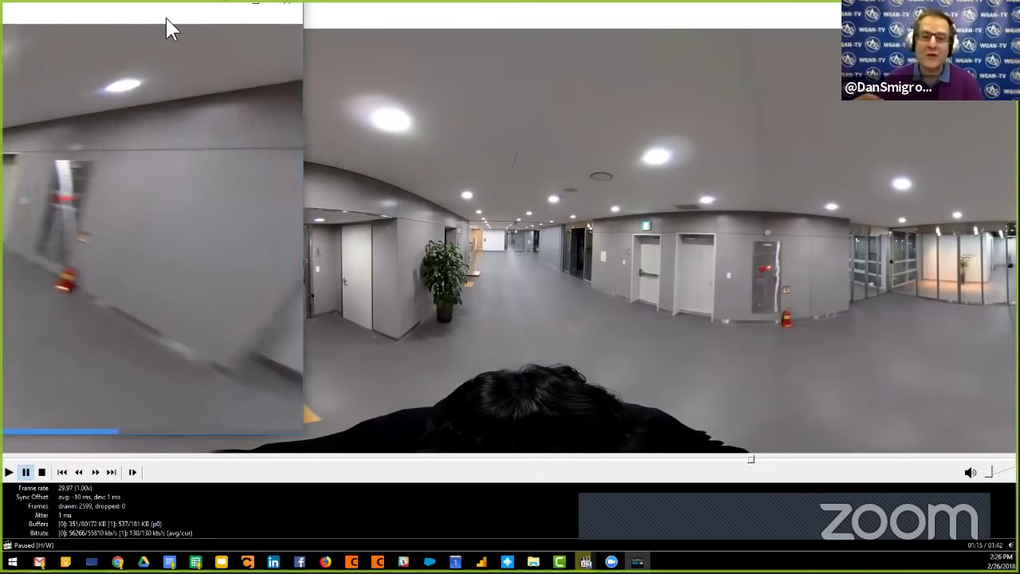
{"action": "left_click_drag", "start_coordinate": [182, 13], "coordinate": [550, 36]}
{"action": "double_click", "coordinate": [550, 36]}
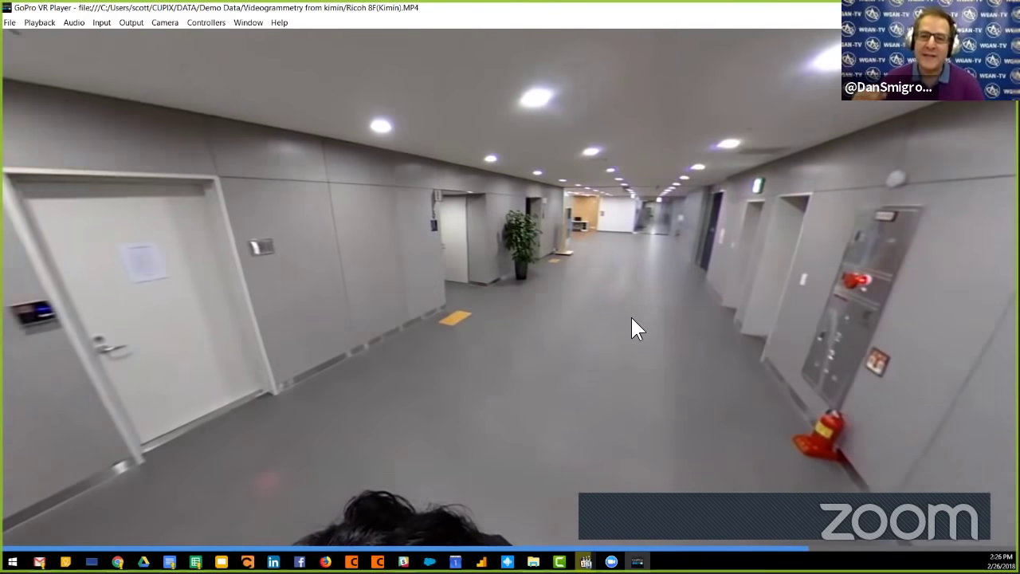
{"action": "left_click_drag", "start_coordinate": [632, 319], "coordinate": [447, 357]}
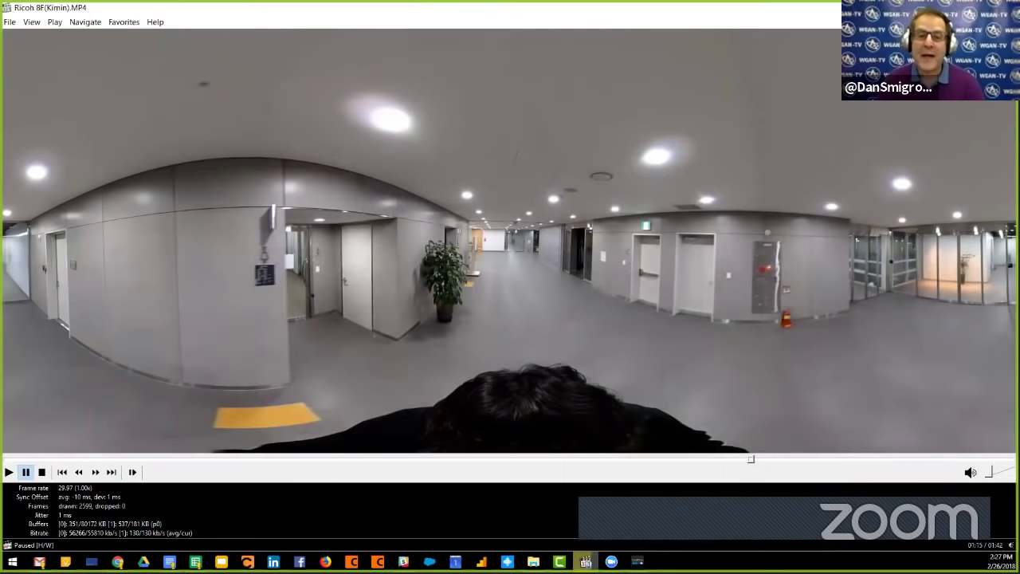
{"action": "key", "text": "alt+Tab"}
{"action": "mouse_move", "coordinate": [838, 325]}
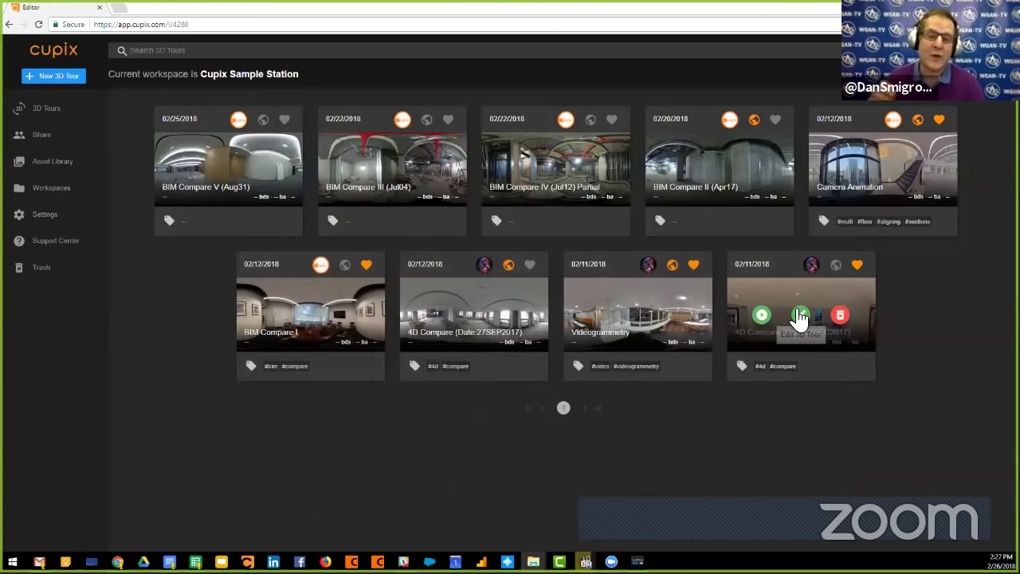
Edit the Videogrammetry tour to show its 72 Kimin Lobby (Theta) frames.
{"action": "left_click", "coordinate": [633, 312]}
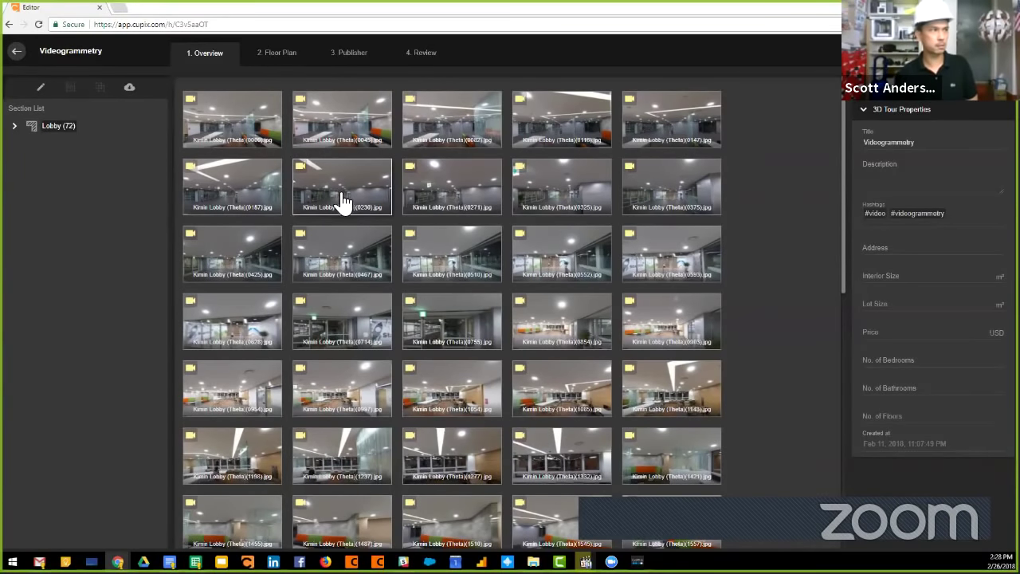
Preview the first Lobby photo as a 360° view, tilt it toward the floor and tables, then close it.
{"action": "left_click", "coordinate": [249, 121]}
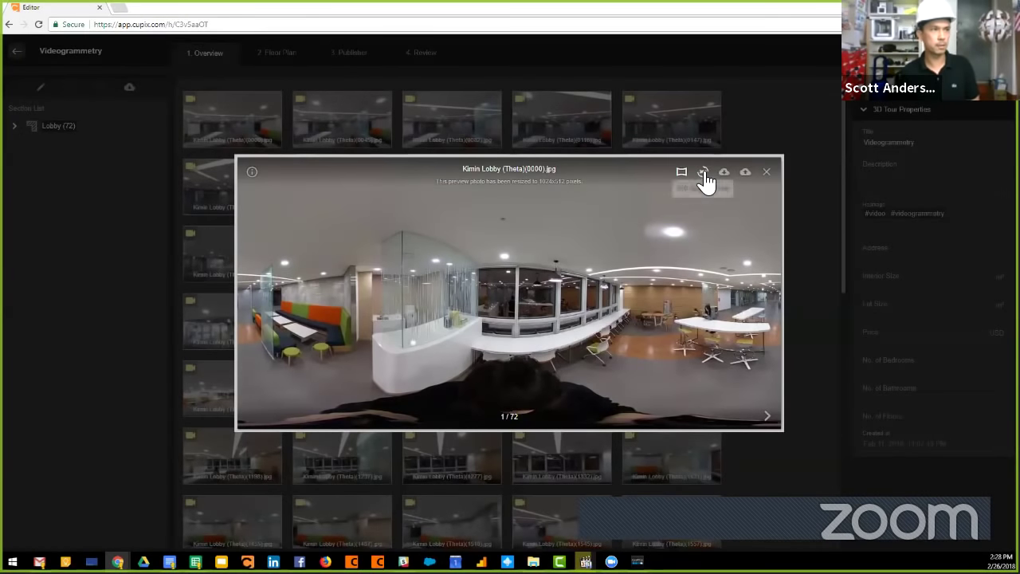
{"action": "left_click", "coordinate": [702, 172]}
{"action": "left_click_drag", "start_coordinate": [478, 347], "coordinate": [735, 243]}
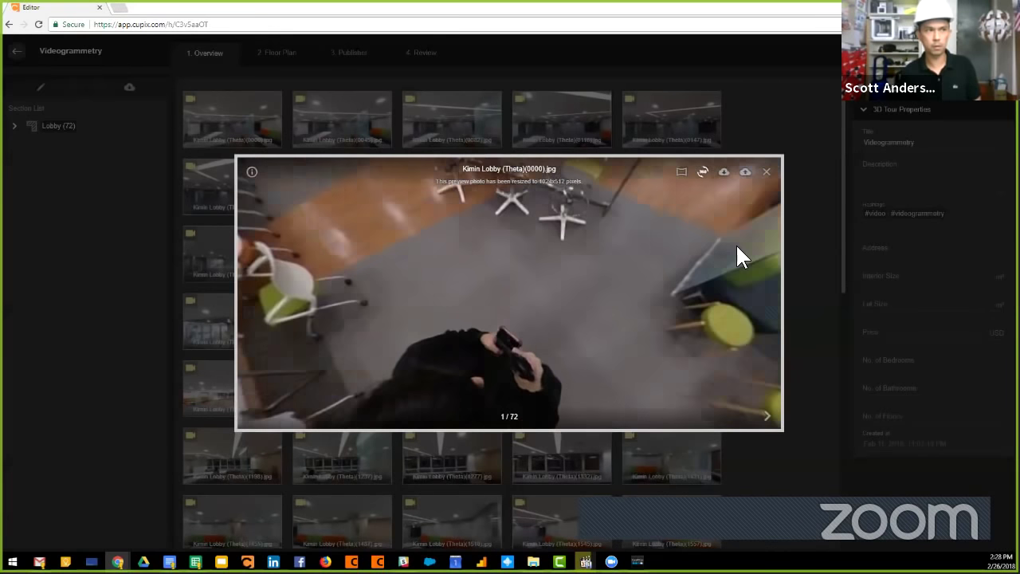
{"action": "left_click", "coordinate": [765, 172]}
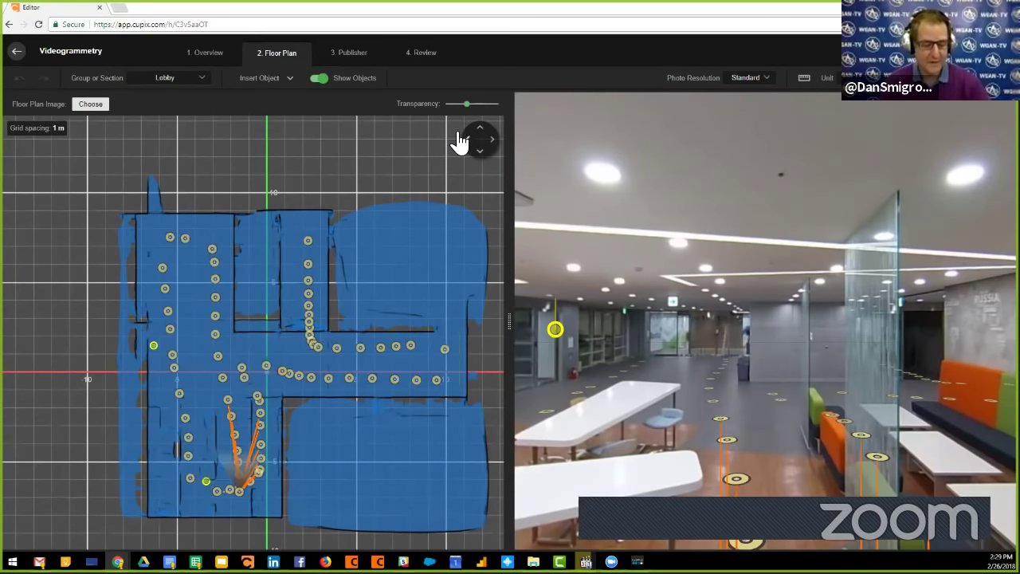
Make the floor plan transparent, walk the 360° view to the white tables and corridor, then restore opacity.
{"action": "left_click_drag", "start_coordinate": [468, 104], "coordinate": [506, 104]}
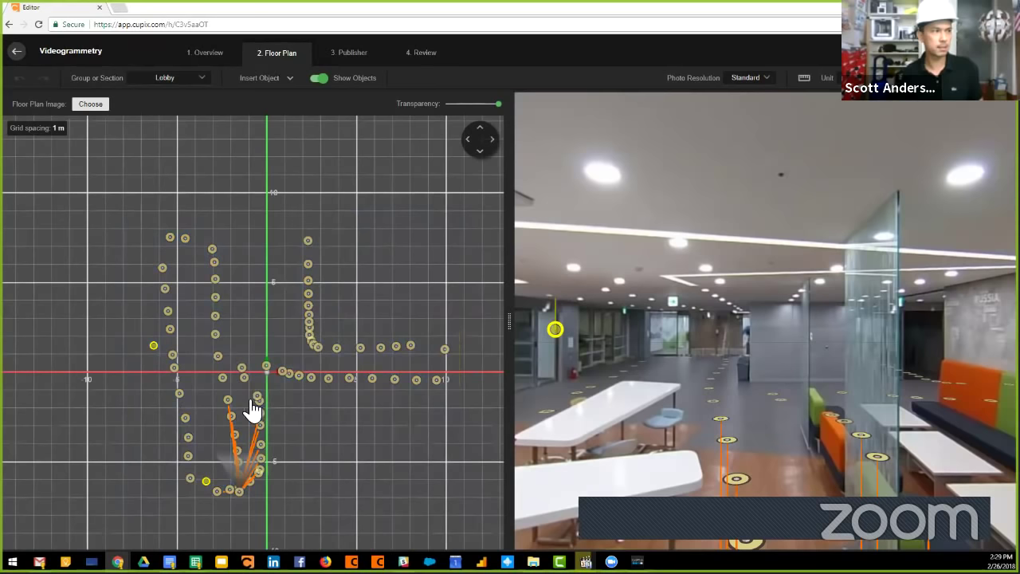
{"action": "scroll", "coordinate": [253, 482], "scroll_direction": "up", "scroll_amount": 2}
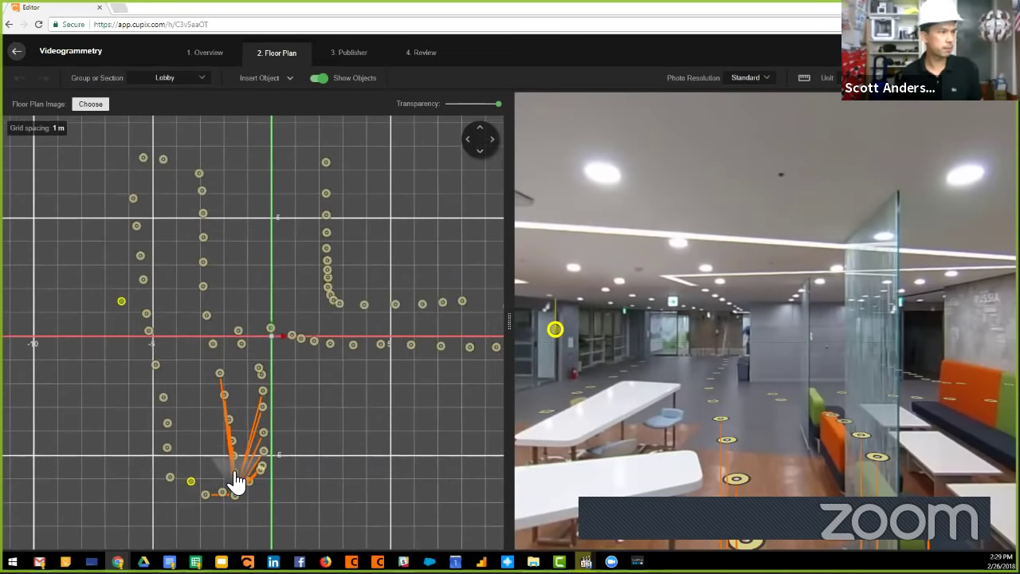
{"action": "left_click", "coordinate": [235, 475]}
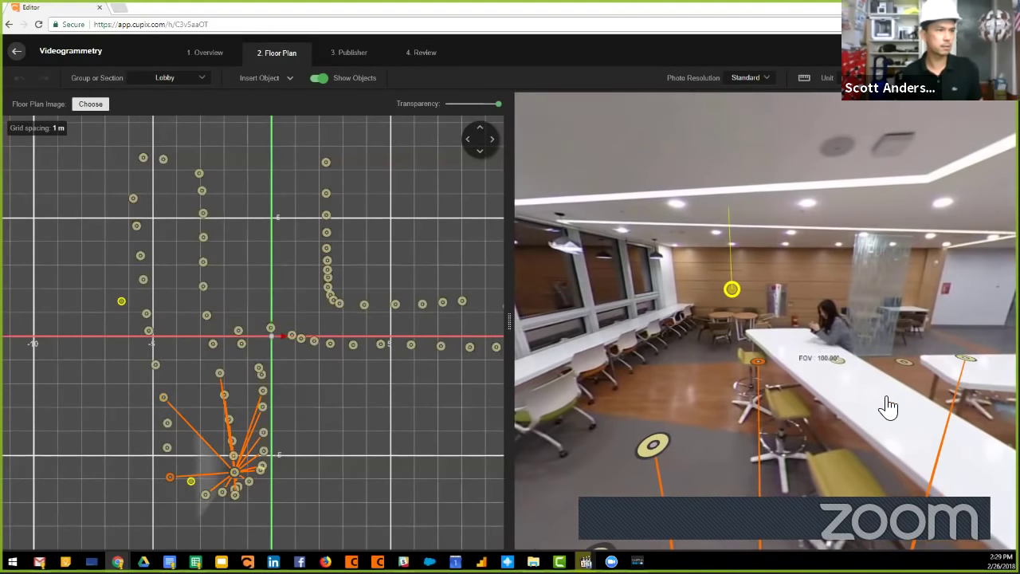
{"action": "left_click", "coordinate": [888, 409]}
{"action": "left_click", "coordinate": [664, 363]}
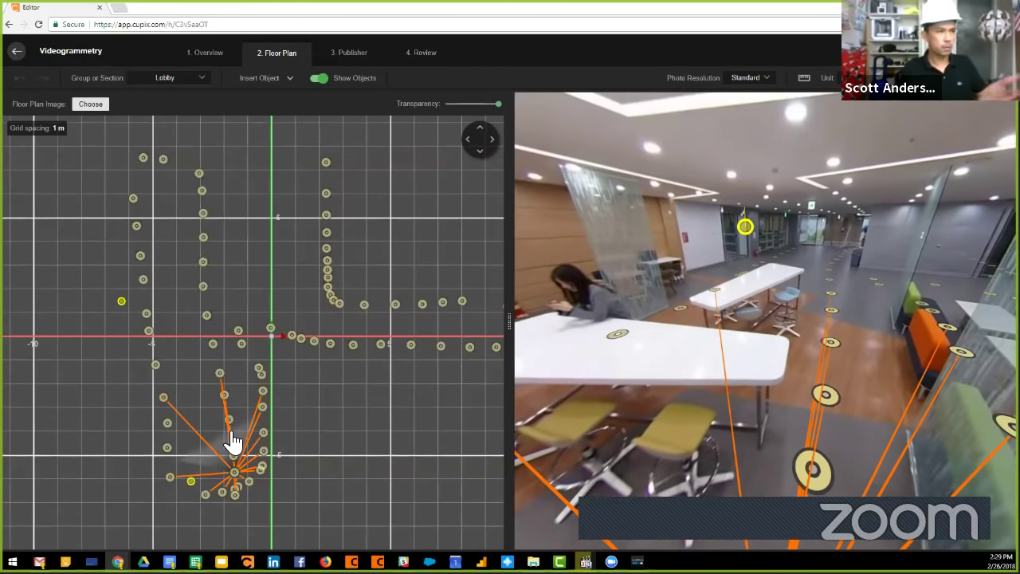
{"action": "scroll", "coordinate": [234, 423], "scroll_direction": "down", "scroll_amount": 2}
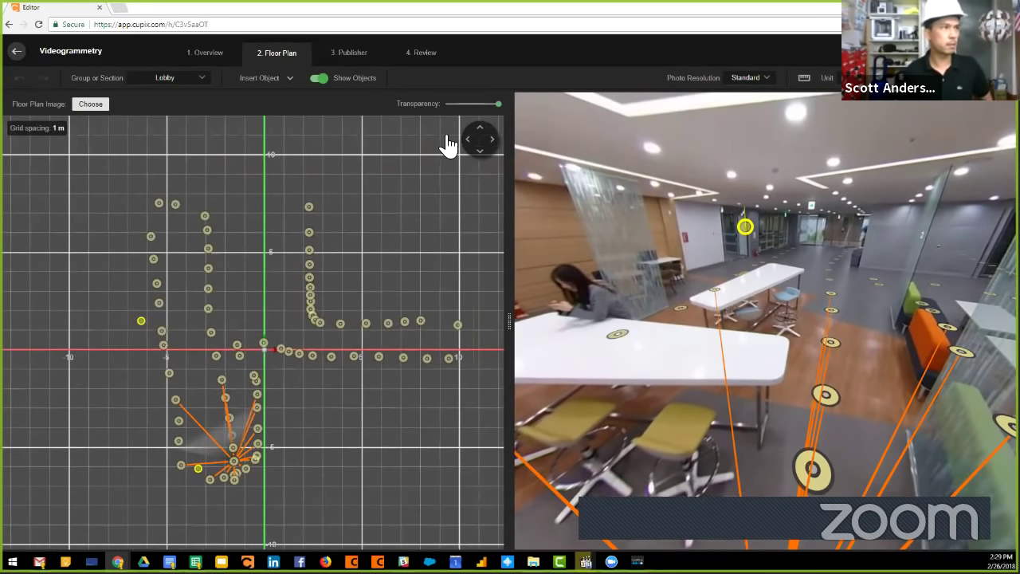
{"action": "left_click_drag", "start_coordinate": [500, 107], "coordinate": [460, 106]}
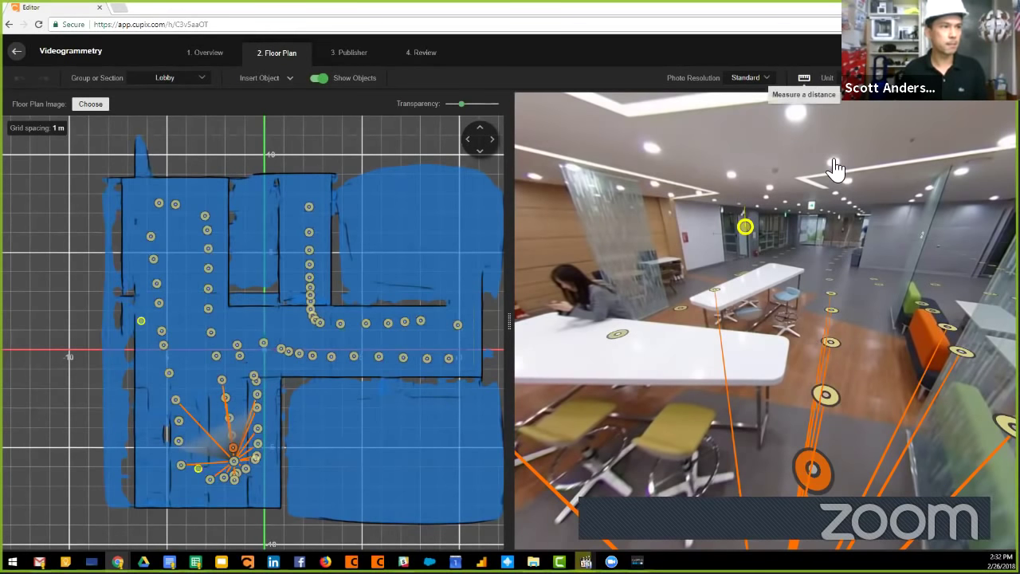
Measure a 1.95 m vertical height in the elevator lobby.
{"action": "left_click", "coordinate": [841, 351]}
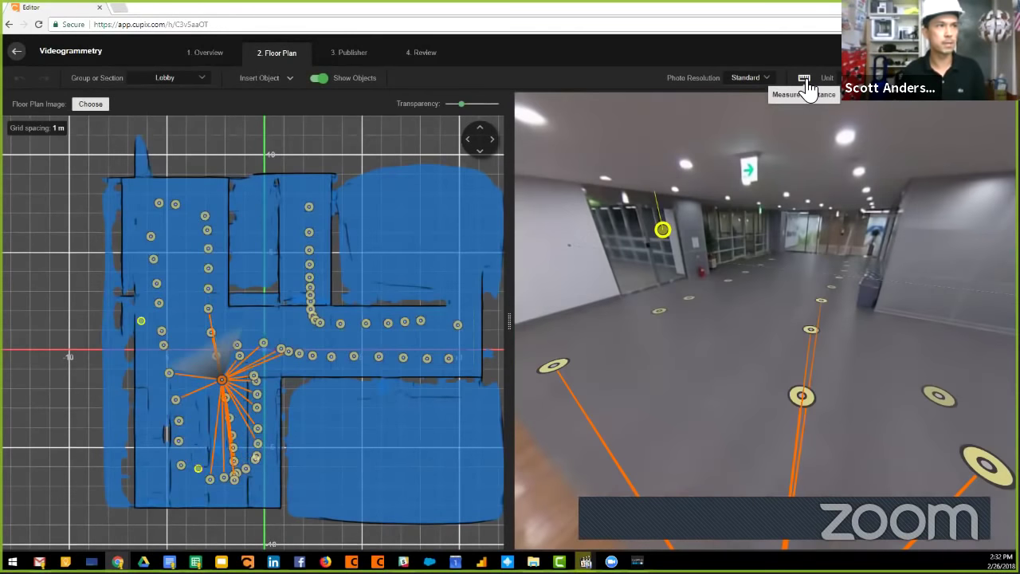
{"action": "left_click", "coordinate": [804, 78]}
{"action": "left_click_drag", "start_coordinate": [873, 288], "coordinate": [788, 125]}
{"action": "left_click", "coordinate": [790, 124]}
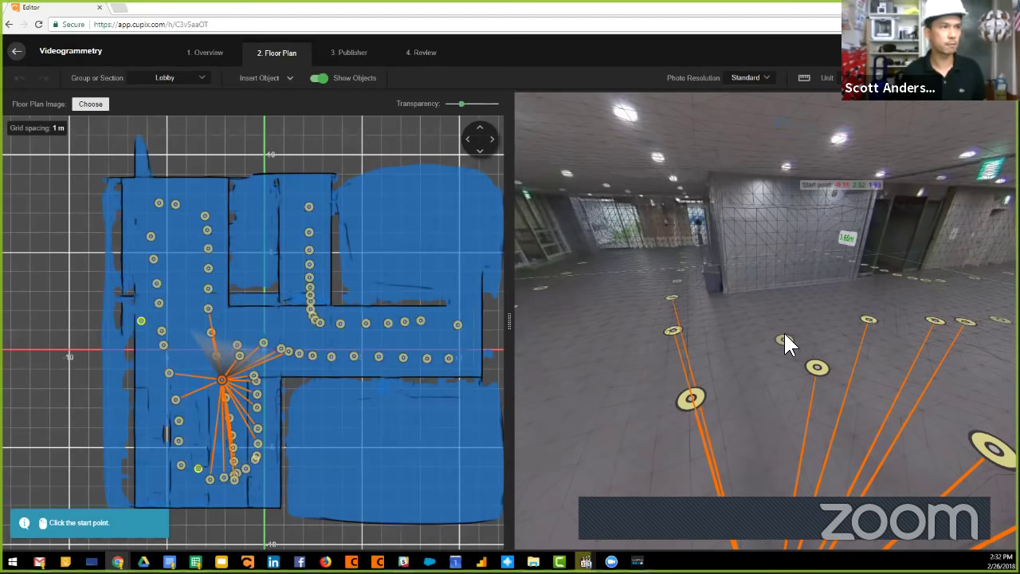
{"action": "left_click", "coordinate": [760, 379]}
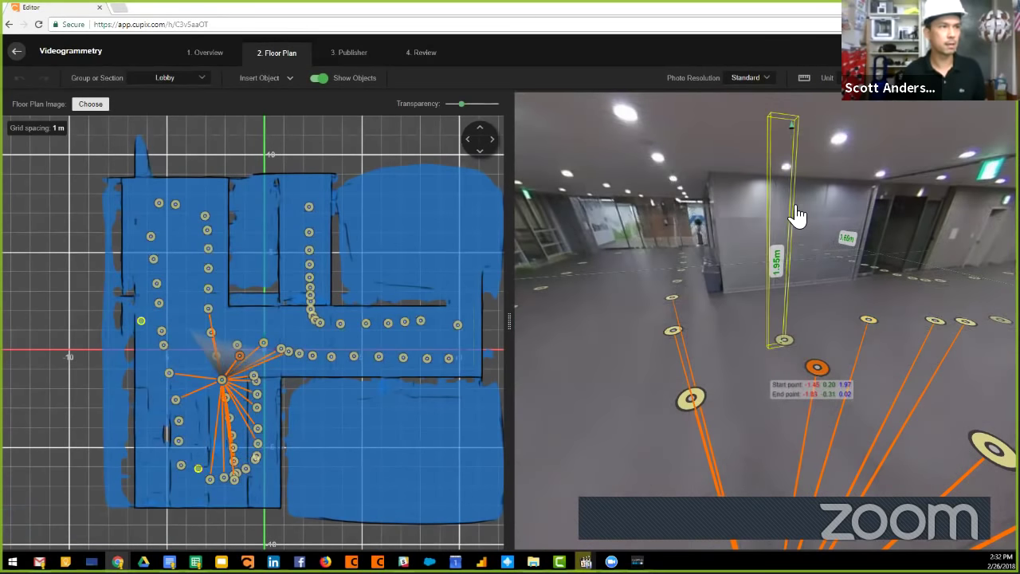
Measure a 10.37 m distance from the cafeteria capture point, then jump to a corridor point.
{"action": "left_click", "coordinate": [805, 80]}
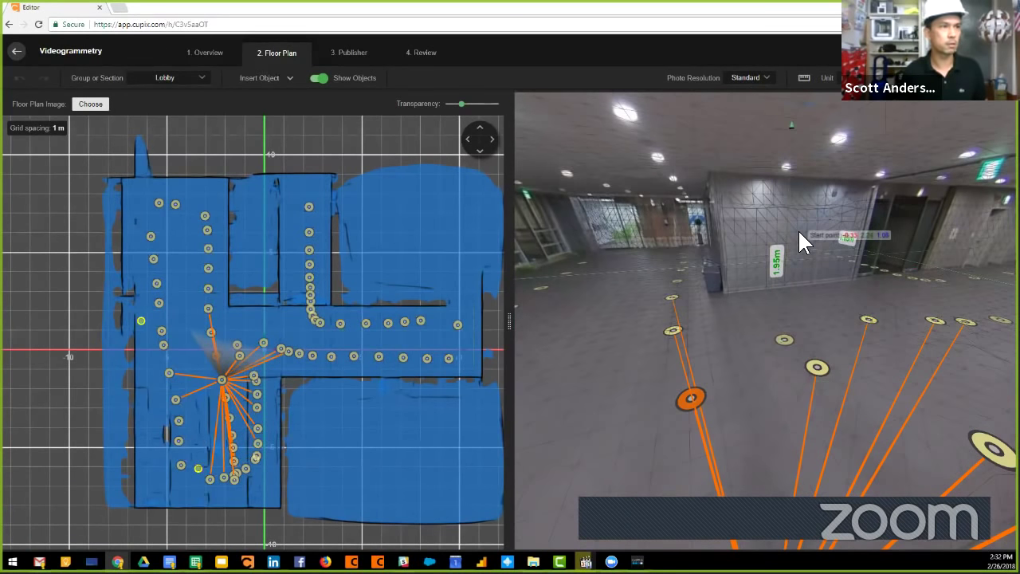
{"action": "left_click", "coordinate": [828, 302]}
{"action": "left_click", "coordinate": [546, 282]}
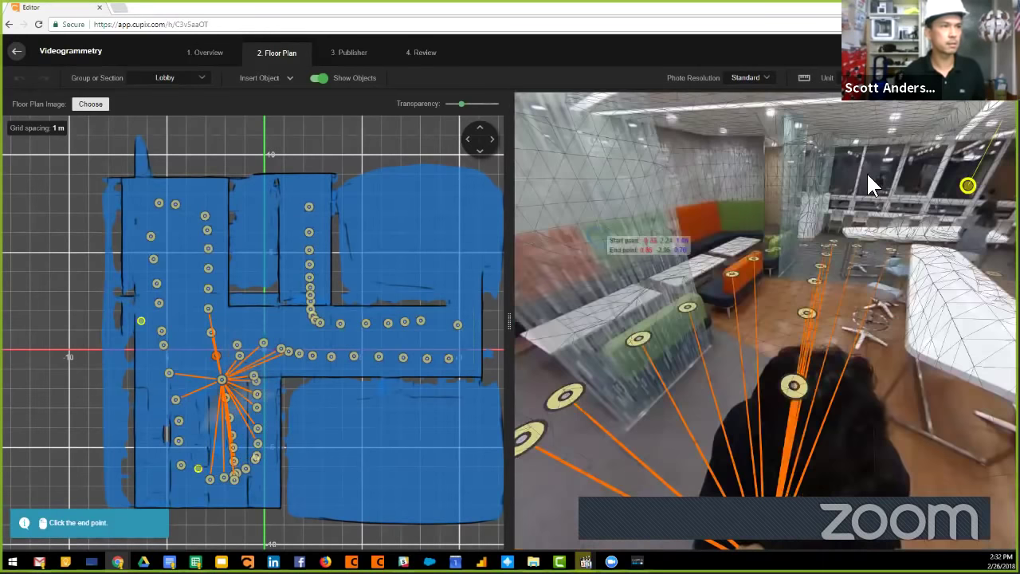
{"action": "left_click", "coordinate": [795, 404]}
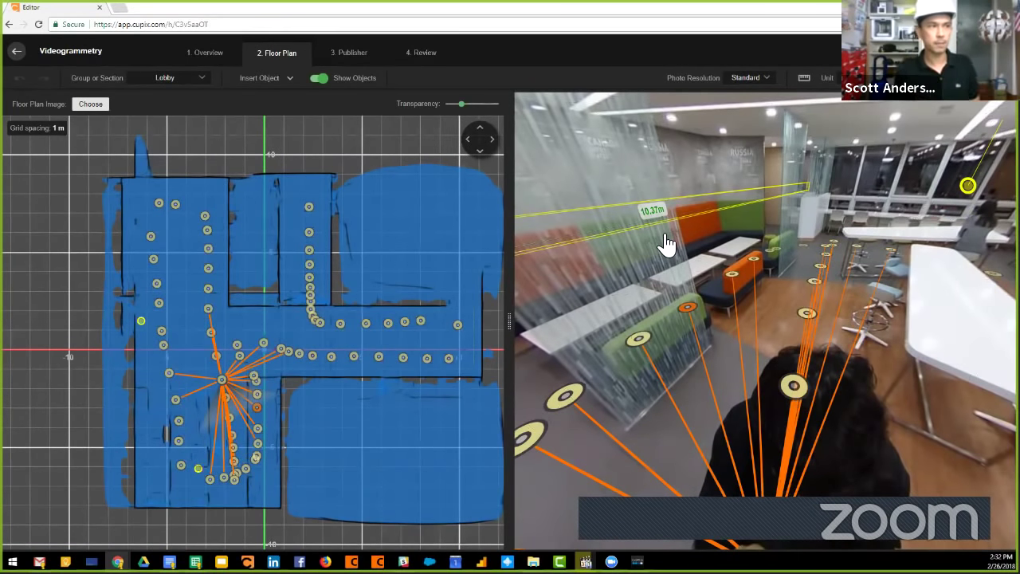
{"action": "left_click_drag", "start_coordinate": [667, 250], "coordinate": [712, 148]}
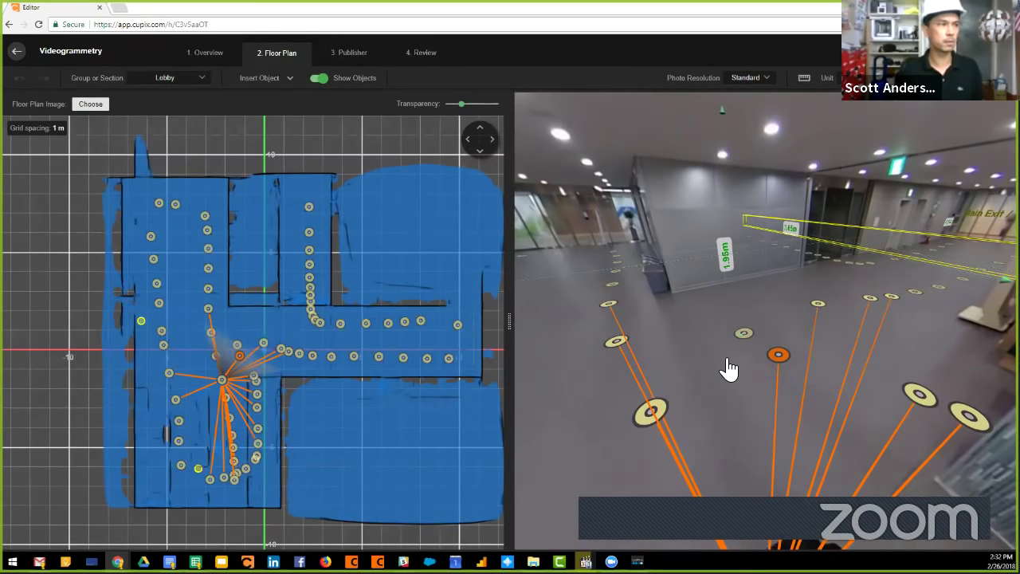
{"action": "left_click", "coordinate": [610, 357]}
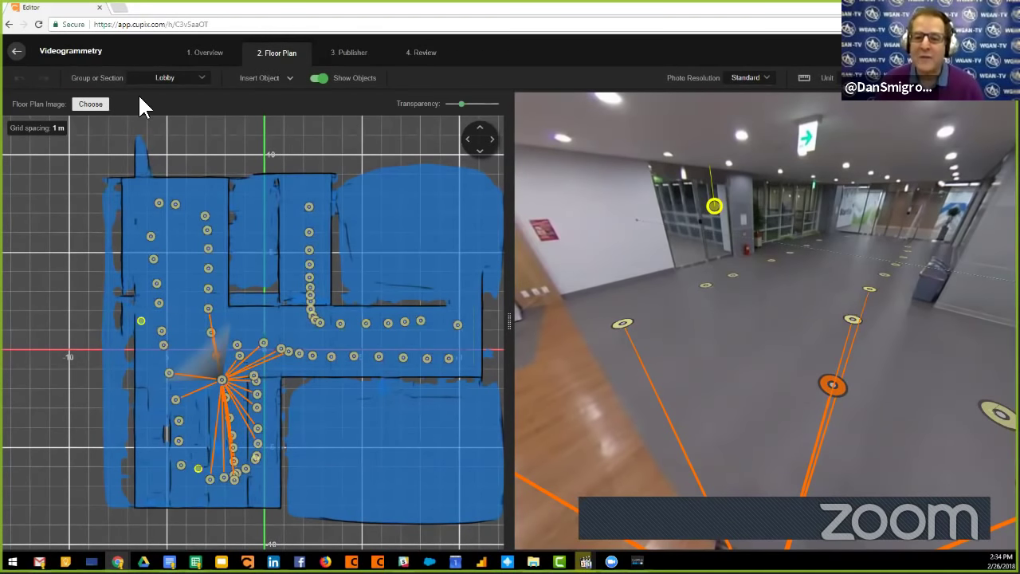
Move further into the lobby, widen the floor plan panel, and face the 360° view down the corridor.
{"action": "left_click", "coordinate": [733, 344]}
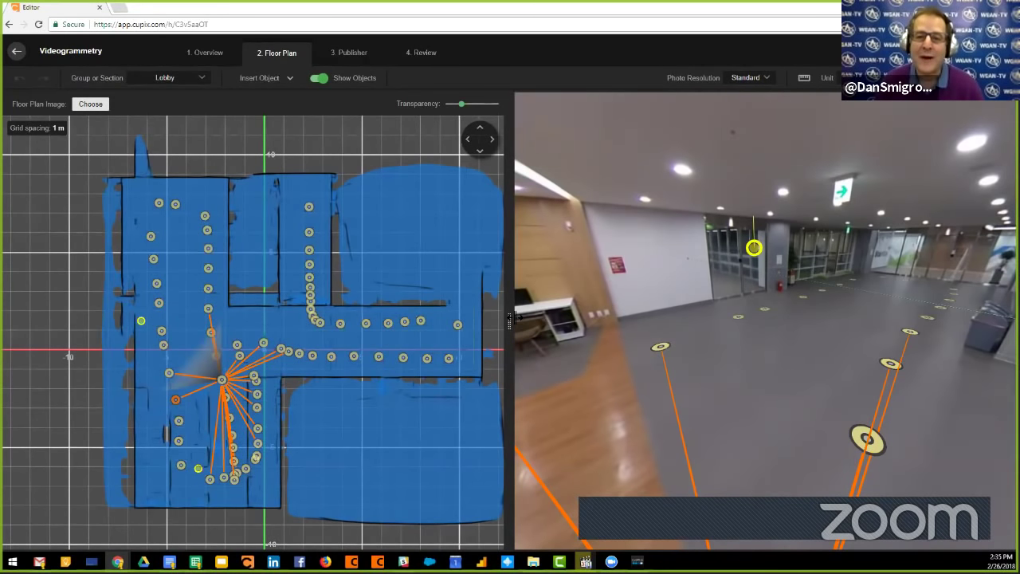
{"action": "left_click_drag", "start_coordinate": [509, 319], "coordinate": [480, 342]}
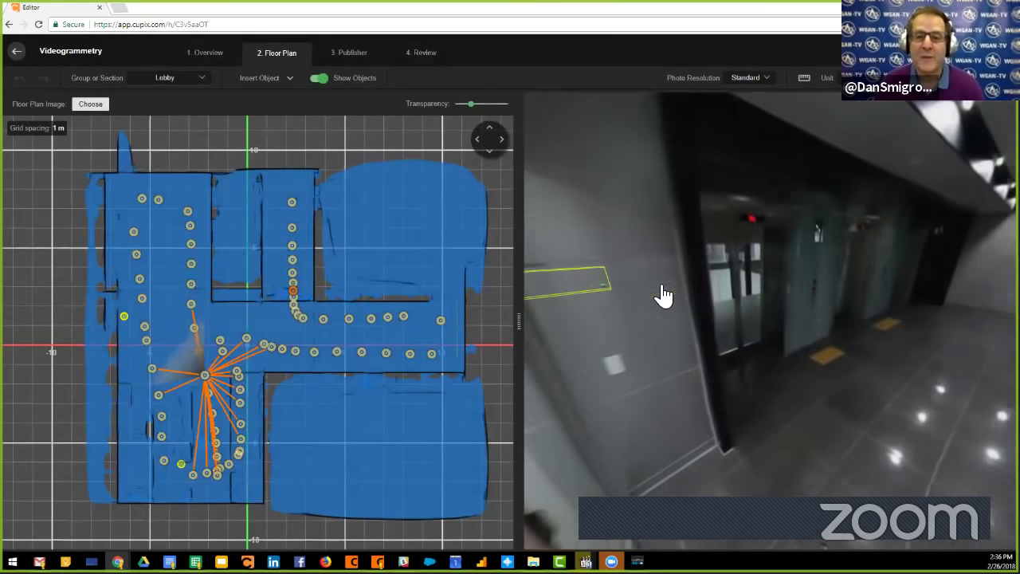
{"action": "left_click_drag", "start_coordinate": [813, 347], "coordinate": [641, 367]}
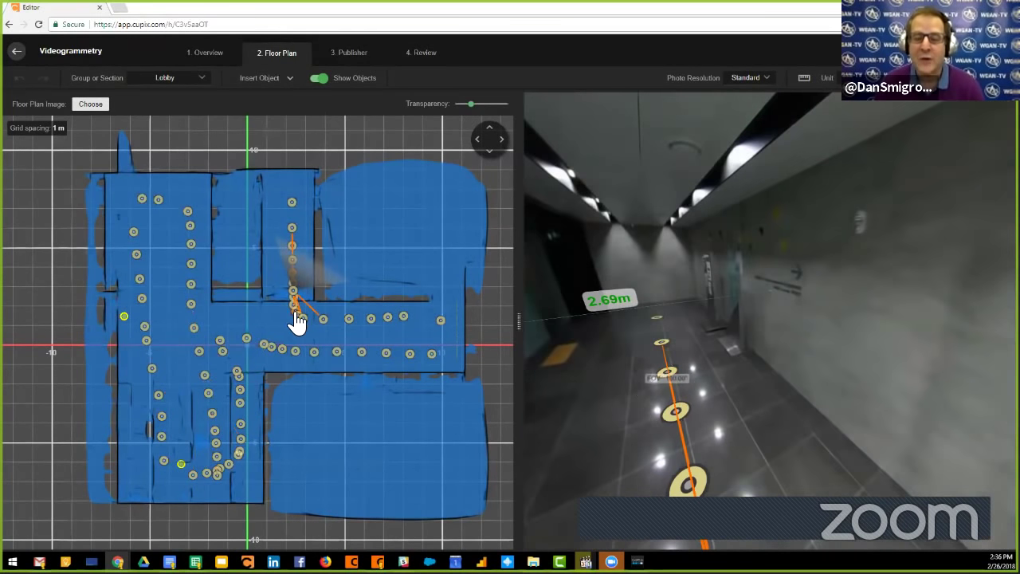
Step through six hallway capture points past the glass entry doors and elevators.
{"action": "left_click", "coordinate": [293, 306]}
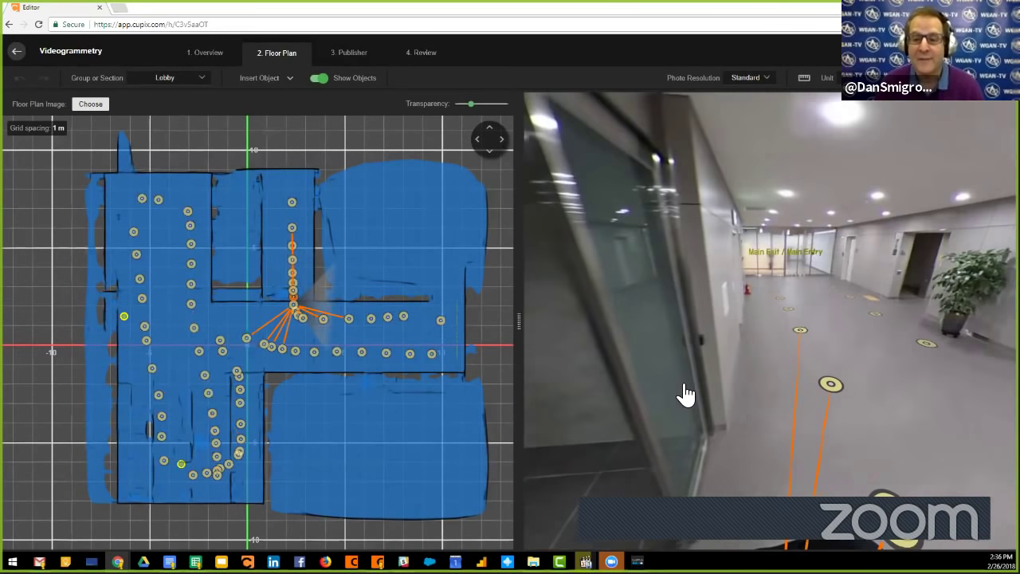
{"action": "left_click", "coordinate": [805, 343]}
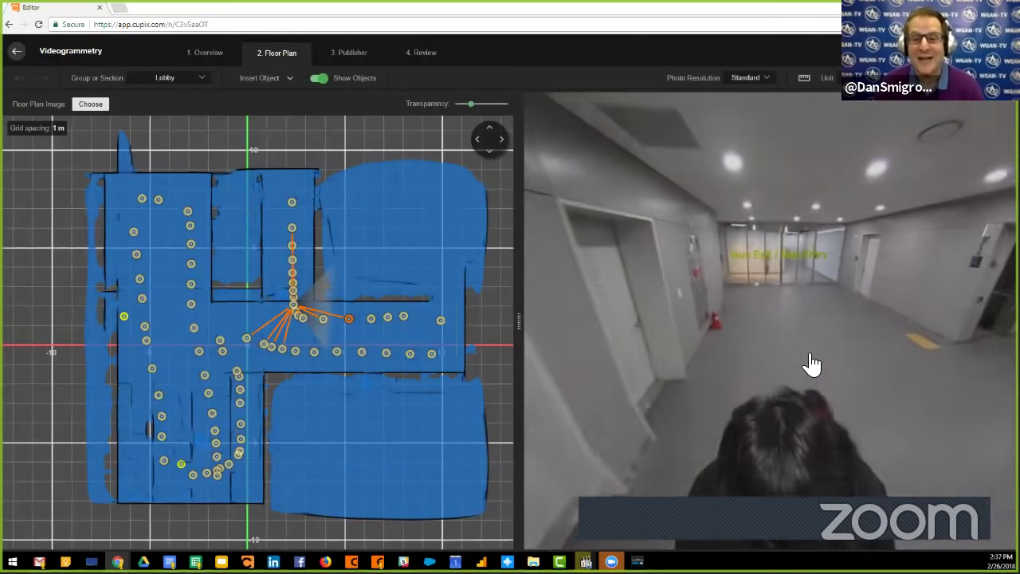
{"action": "left_click", "coordinate": [760, 370]}
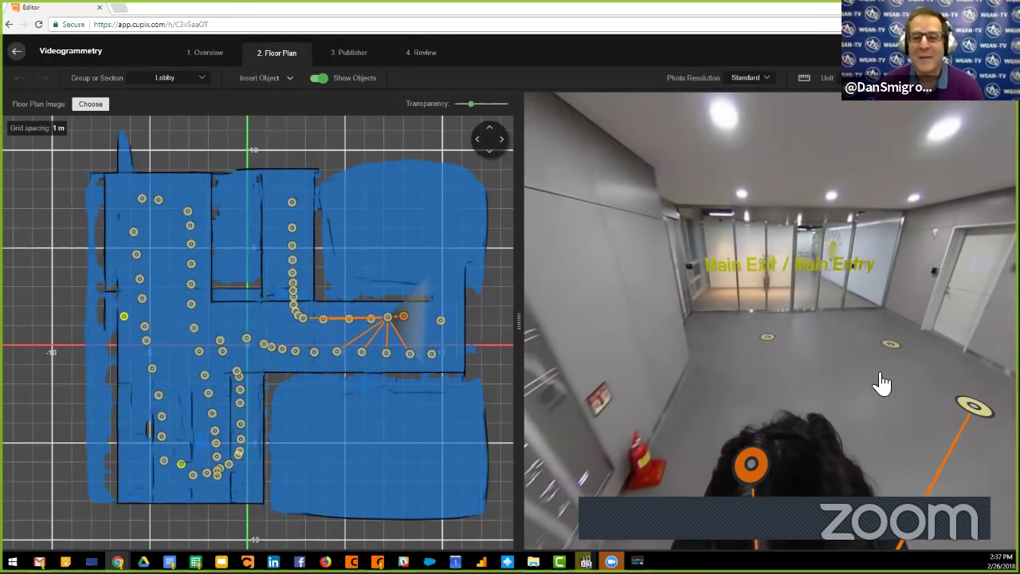
{"action": "left_click", "coordinate": [882, 382]}
{"action": "left_click", "coordinate": [927, 390]}
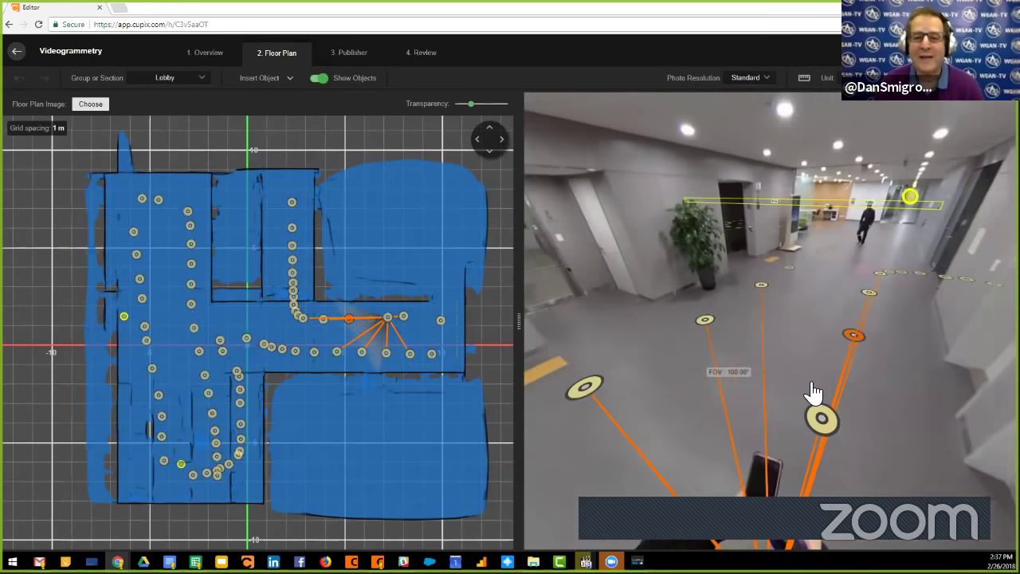
{"action": "left_click", "coordinate": [797, 343]}
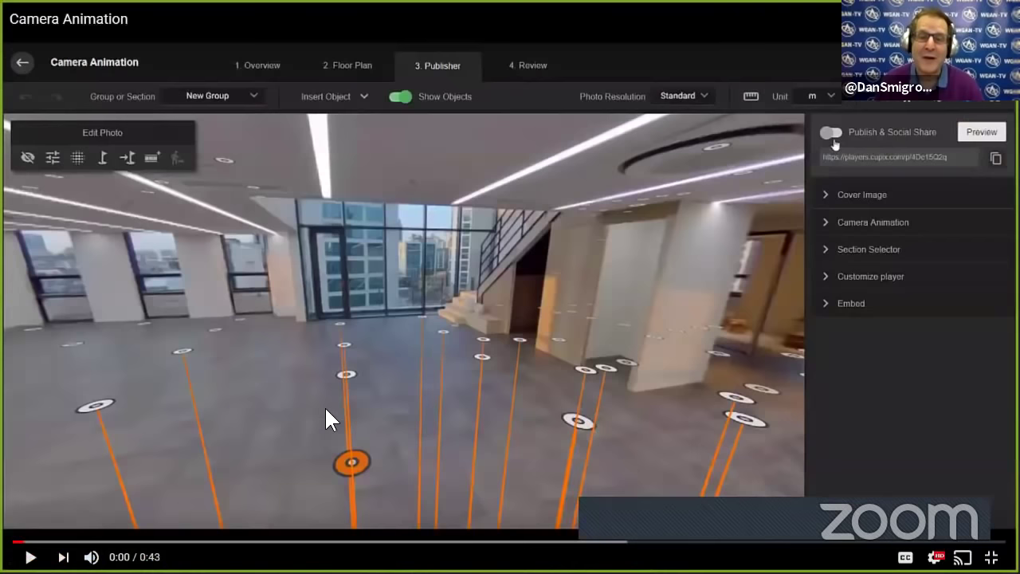
Mute the Camera Animation video and play it until Frame0 at 3.00 sec appears.
{"action": "left_click", "coordinate": [91, 557]}
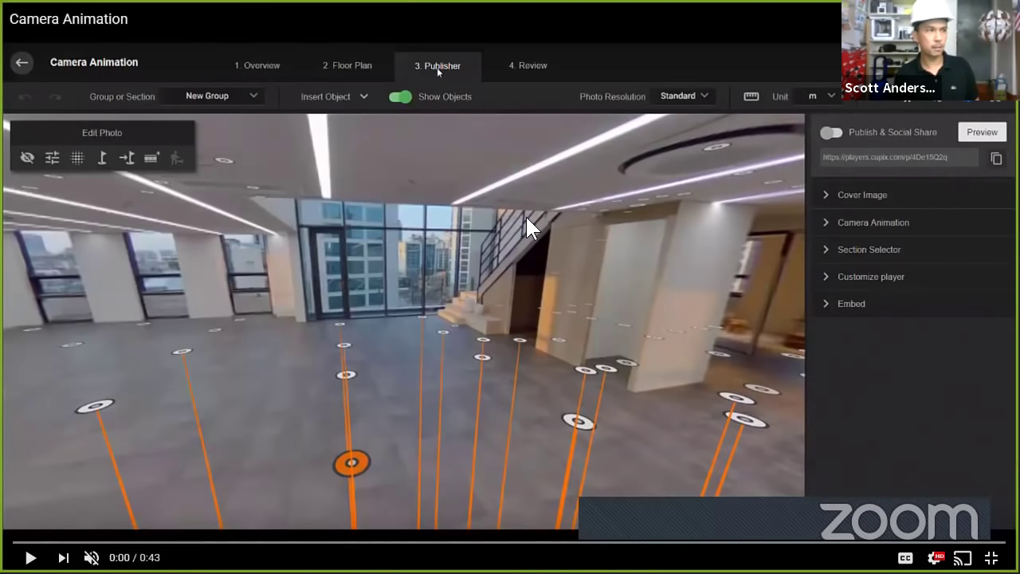
{"action": "left_click", "coordinate": [468, 318]}
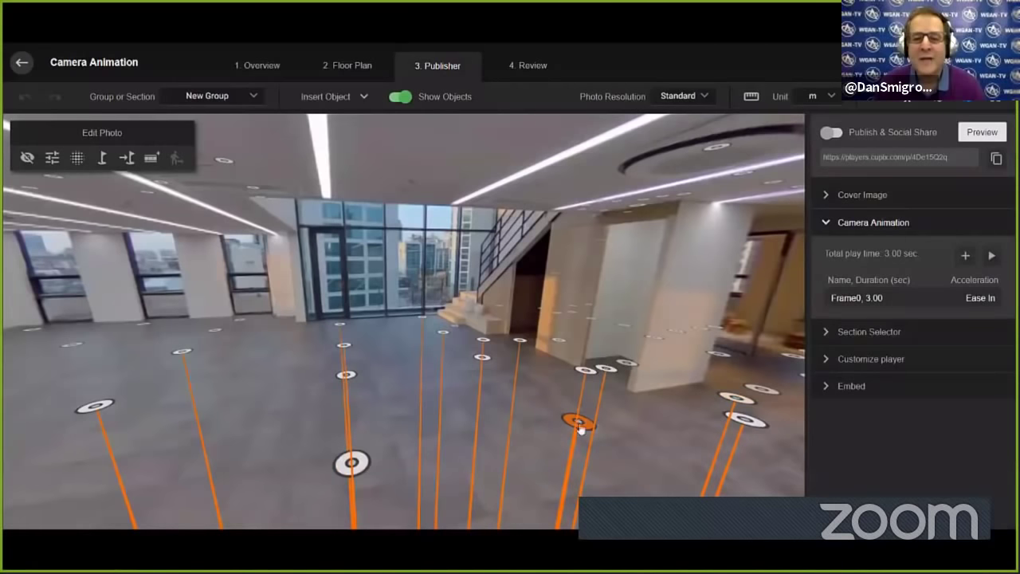
Pause and resume the Camera Animation clip, then operate the YouTube player until it ends at 0:43.
{"action": "left_click", "coordinate": [369, 344]}
{"action": "left_click", "coordinate": [374, 346]}
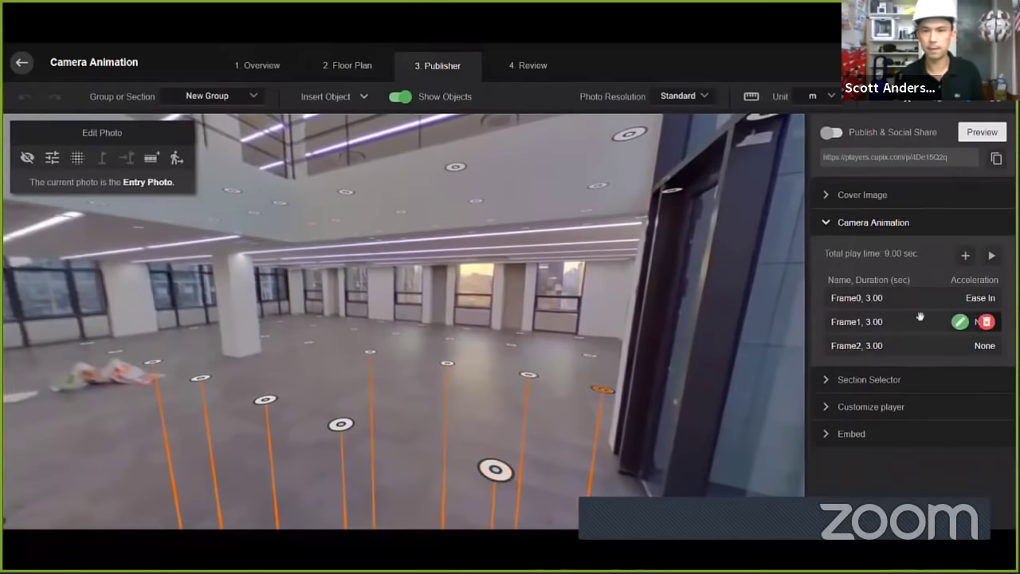
{"action": "left_click", "coordinate": [965, 255]}
{"action": "double_click", "coordinate": [456, 323]}
{"action": "type", "text": "3"}
{"action": "left_click", "coordinate": [612, 357]}
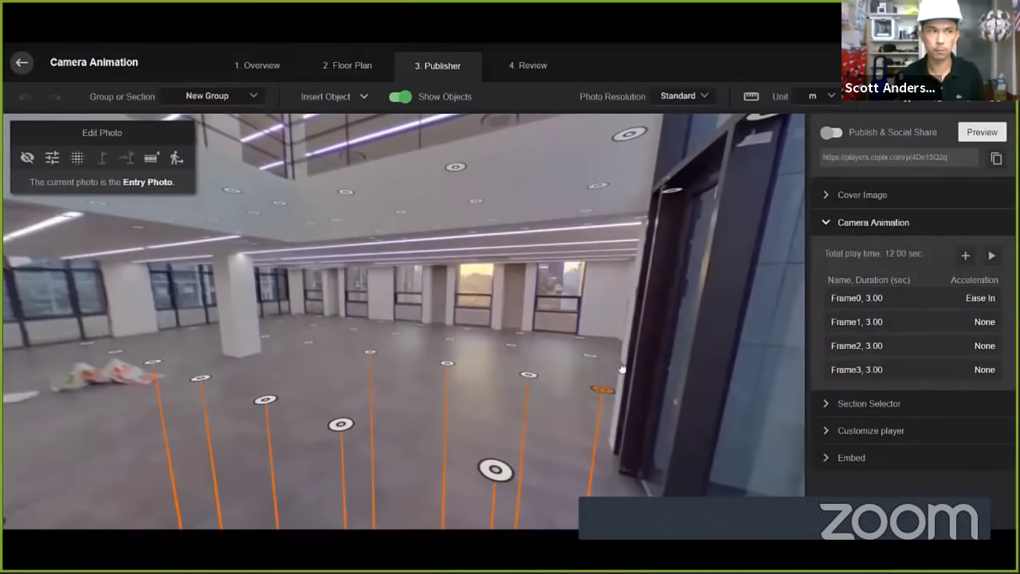
{"action": "left_click", "coordinate": [999, 255]}
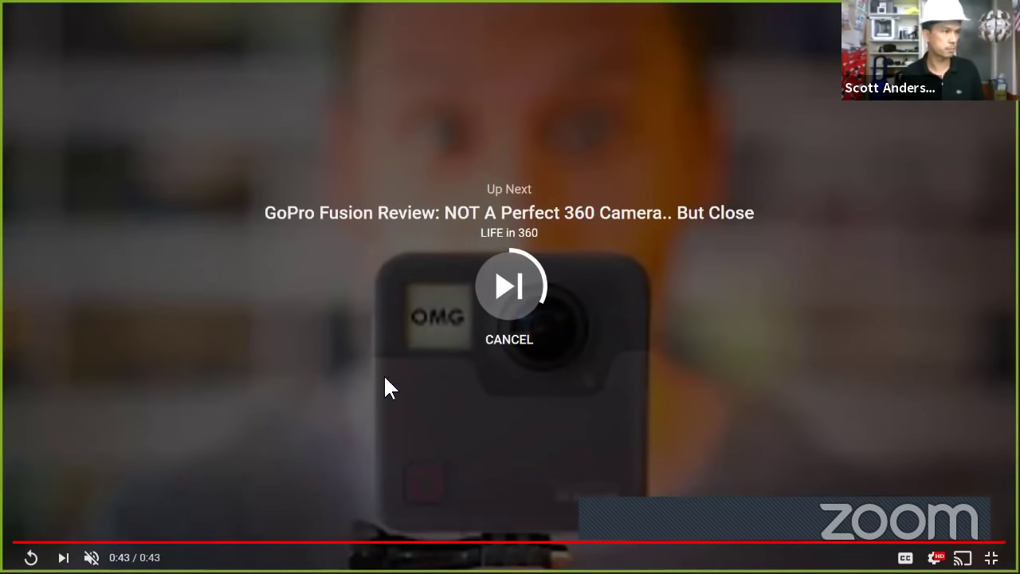
Exit full screen, reload the Camera Animation video, and pause it at 0:03 on Animation Frame Parameters.
{"action": "key", "text": "Escape"}
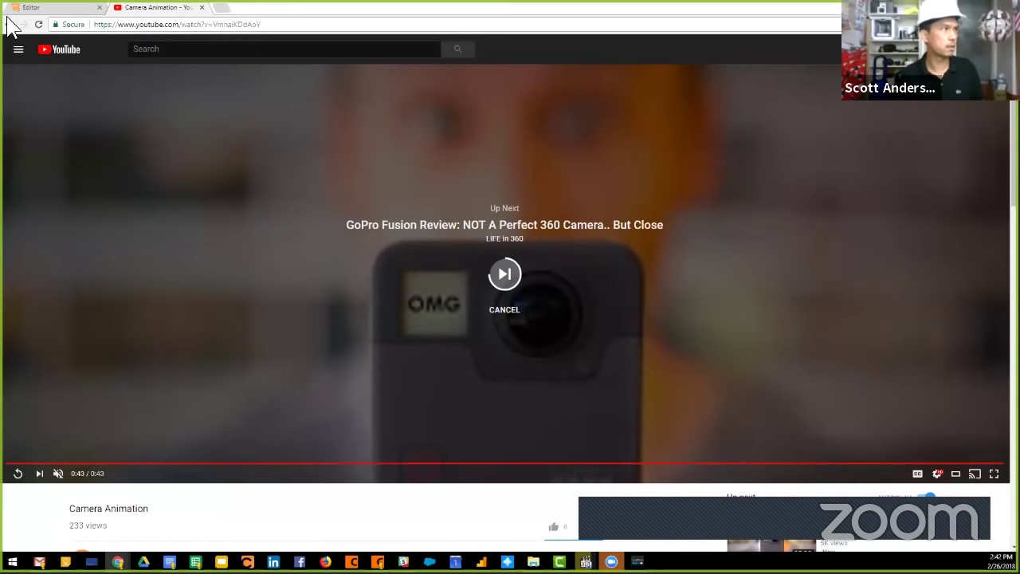
{"action": "left_click", "coordinate": [9, 24]}
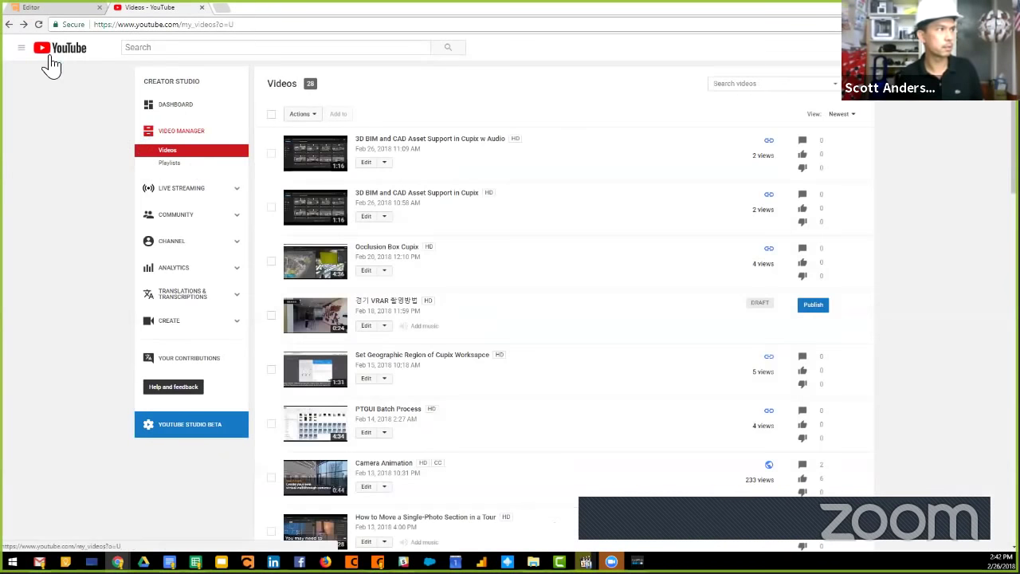
{"action": "left_click", "coordinate": [25, 23]}
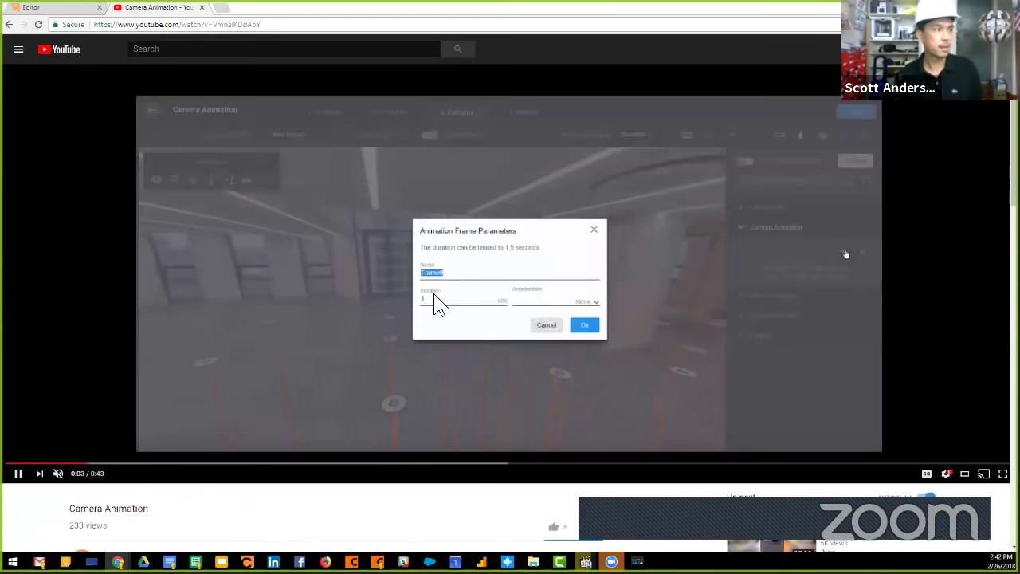
{"action": "left_click", "coordinate": [434, 293]}
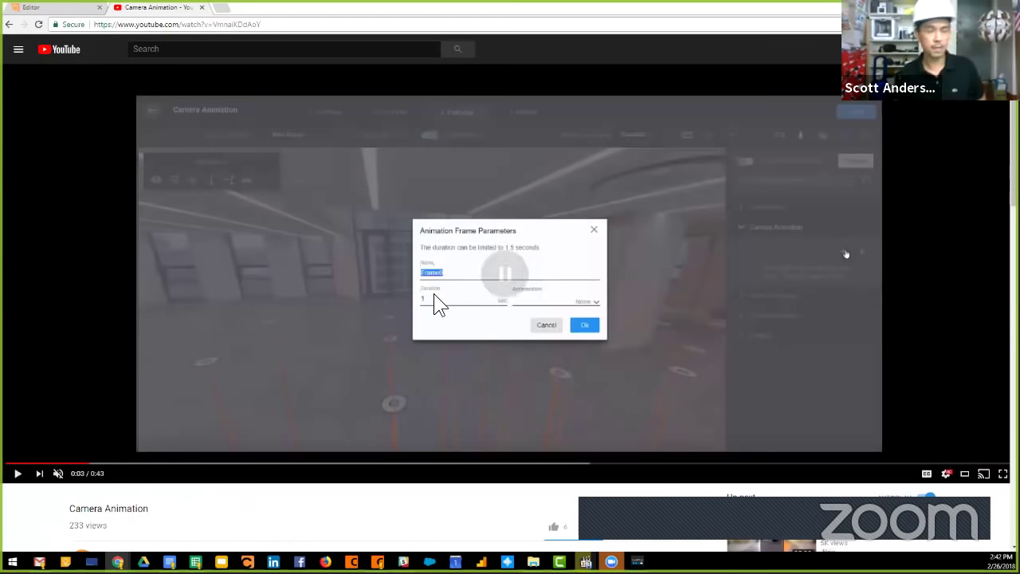
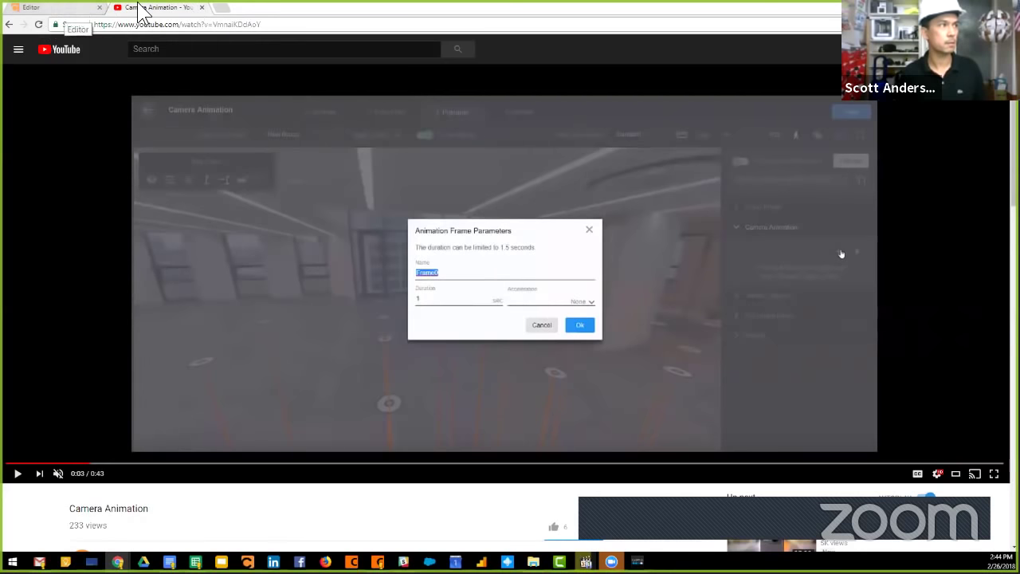
Exit the Videogrammetry tour editor and open the Camera Animation tour card for editing.
{"action": "left_click", "coordinate": [63, 10]}
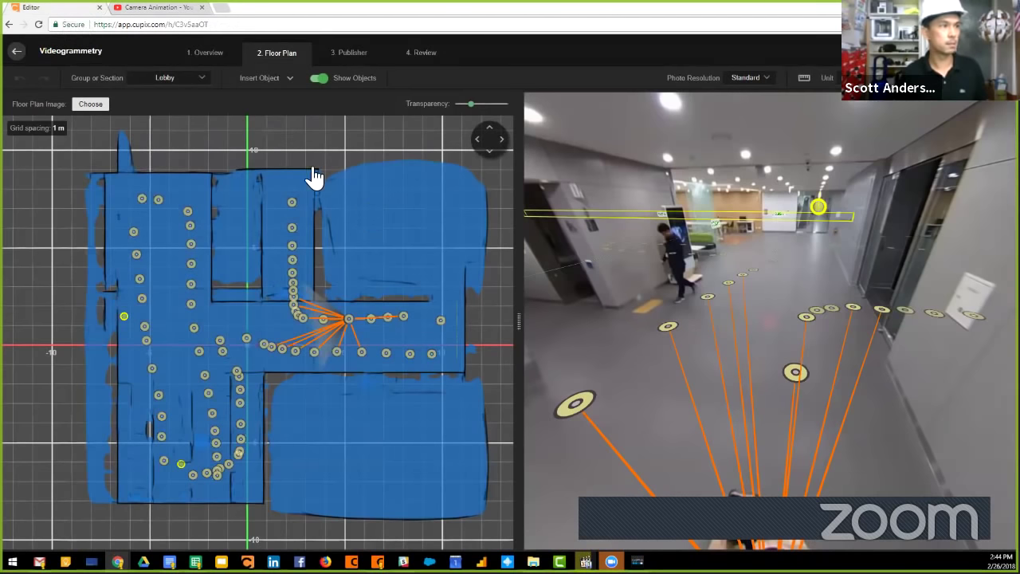
{"action": "left_click", "coordinate": [16, 54]}
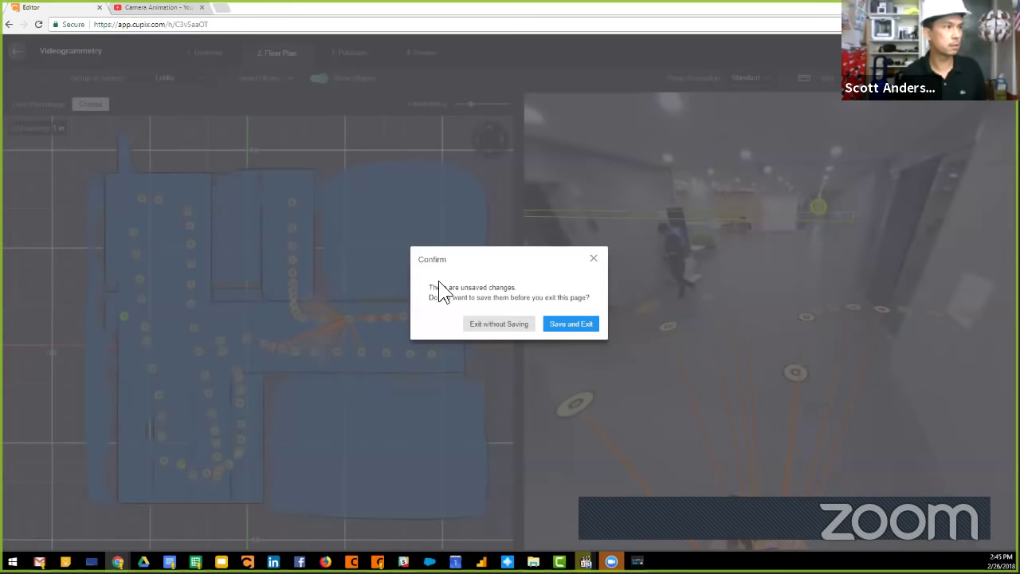
{"action": "left_click", "coordinate": [486, 322]}
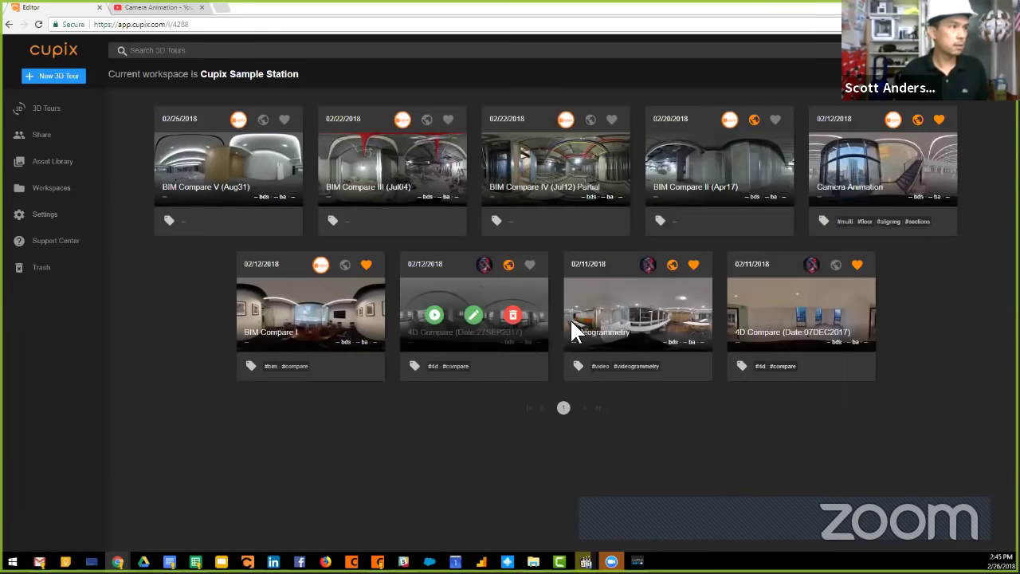
{"action": "left_click", "coordinate": [637, 316]}
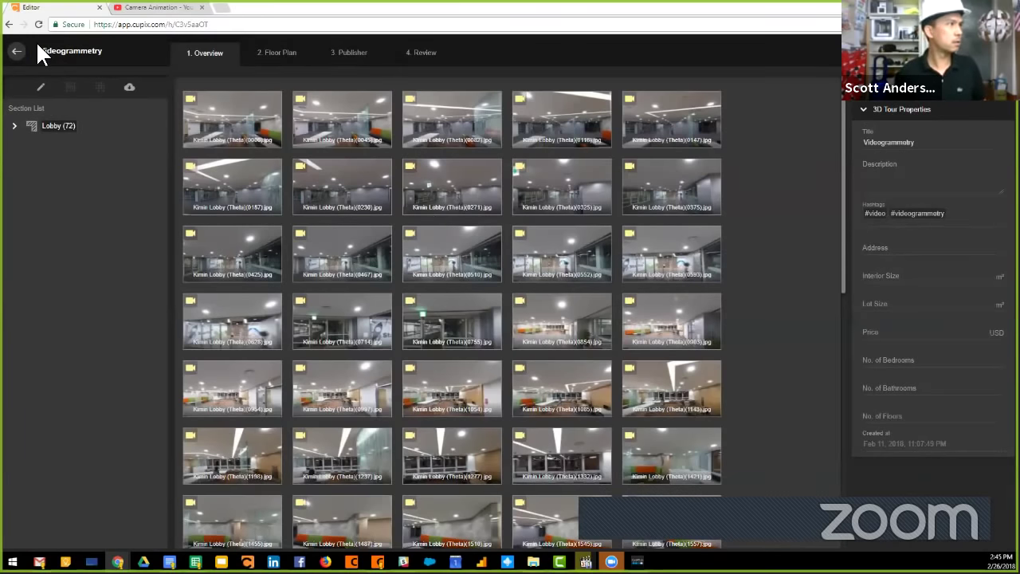
{"action": "left_click", "coordinate": [16, 54]}
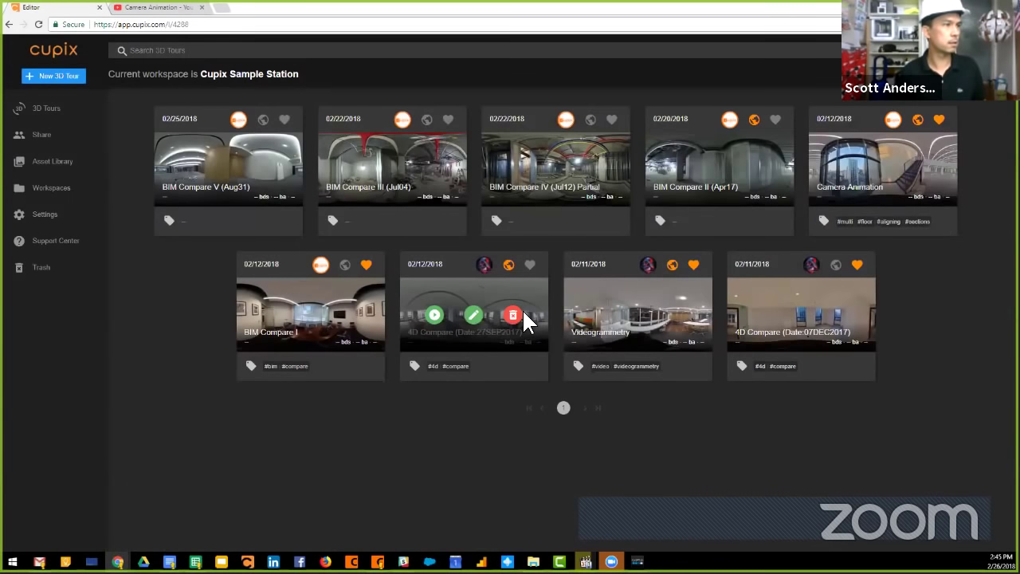
{"action": "left_click", "coordinate": [882, 167]}
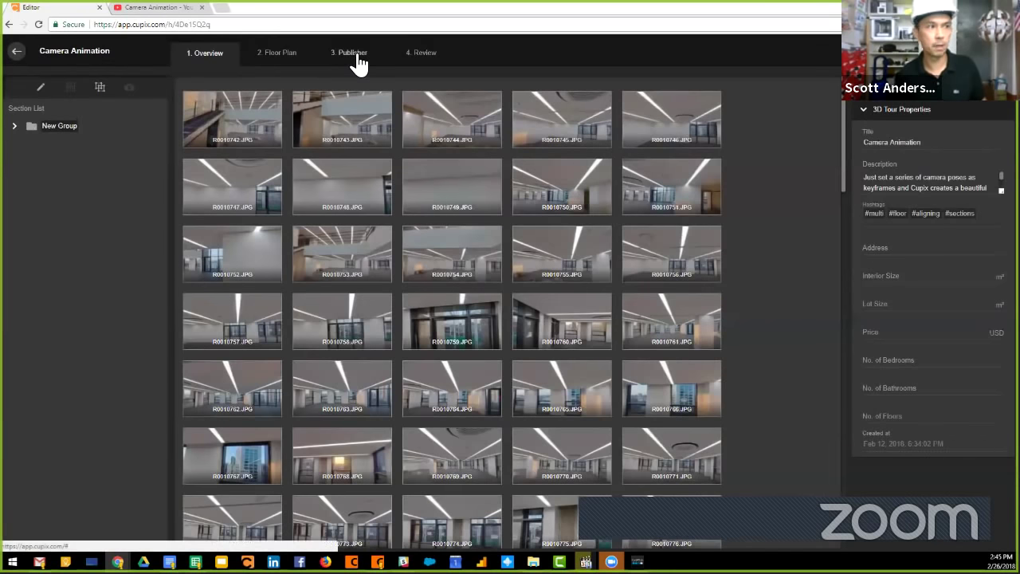
Go to the Publisher step, expand the Camera Animation frame list and jump to Frame0's view.
{"action": "left_click", "coordinate": [371, 54]}
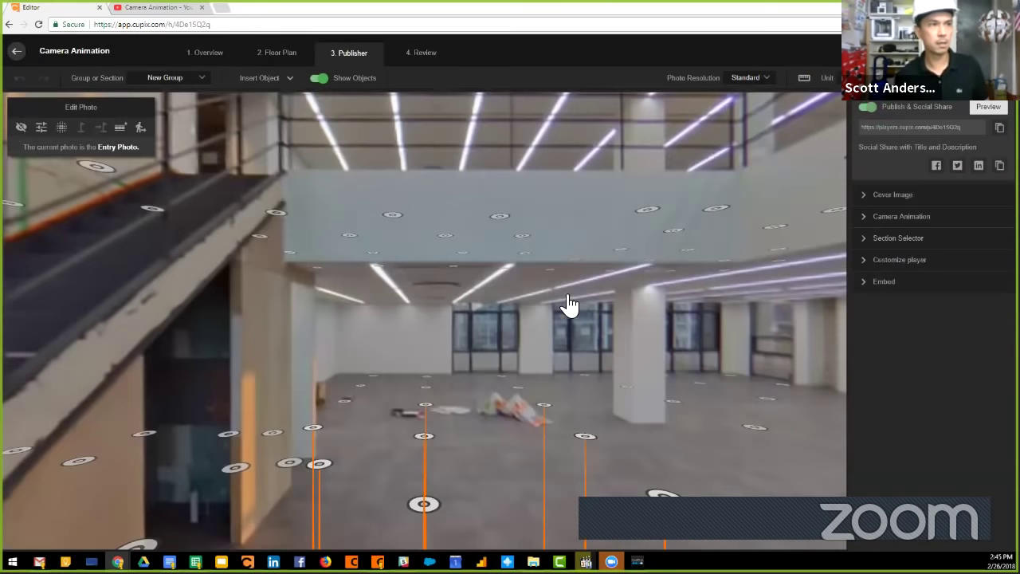
{"action": "scroll", "coordinate": [637, 374], "scroll_direction": "down", "scroll_amount": 5}
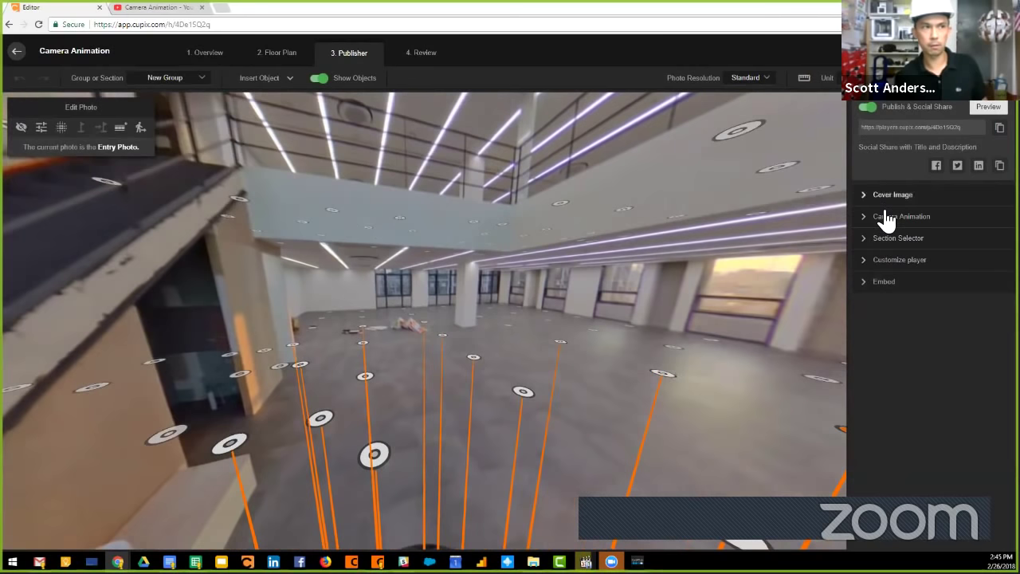
{"action": "left_click", "coordinate": [880, 226]}
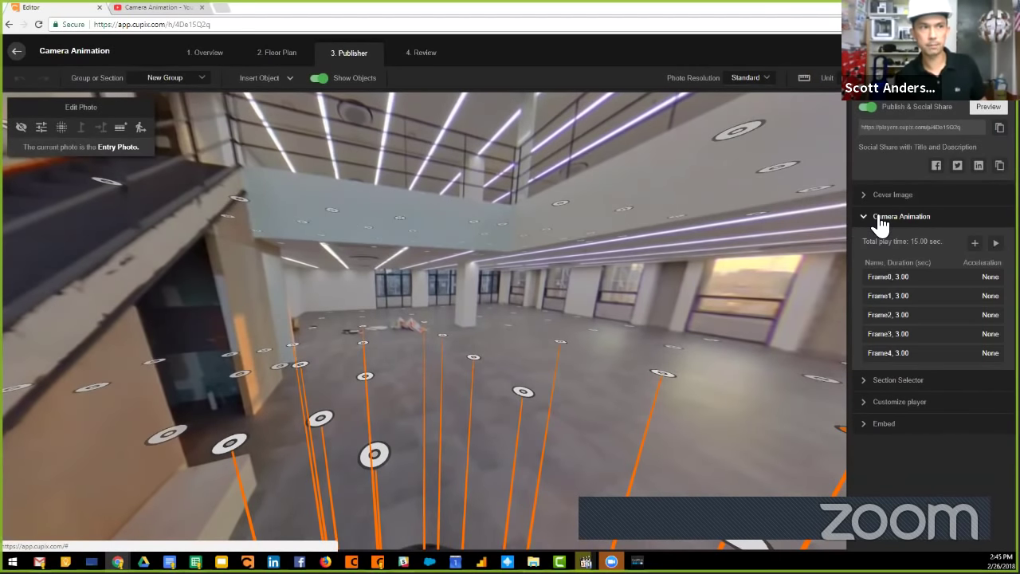
{"action": "mouse_move", "coordinate": [898, 280]}
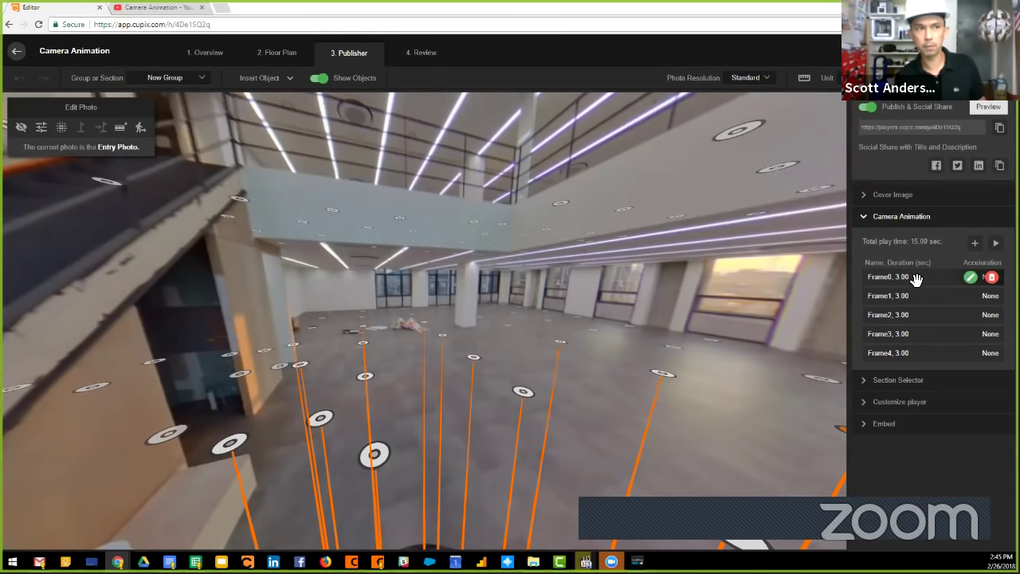
{"action": "left_click", "coordinate": [917, 279]}
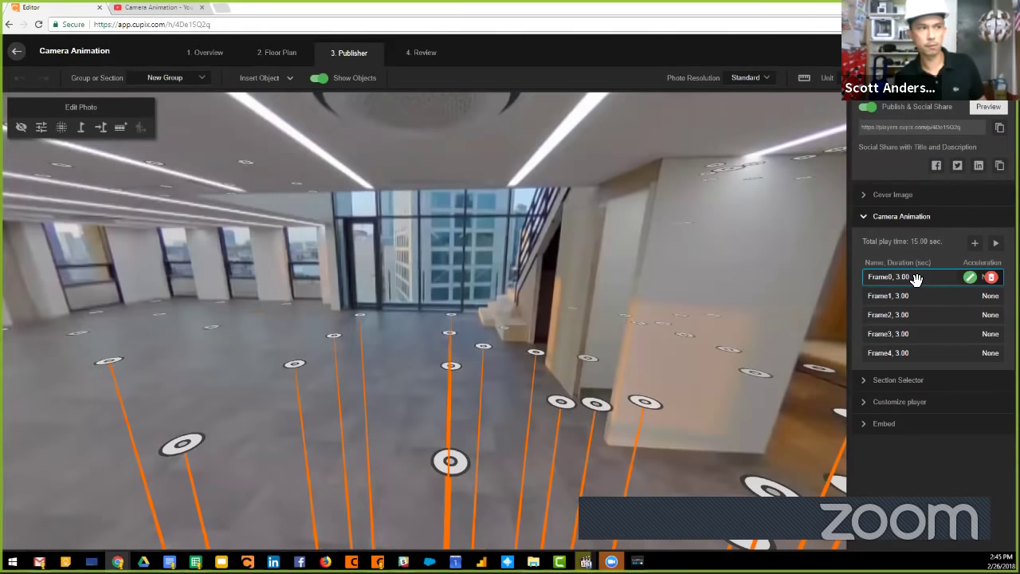
Set Frame0's acceleration to Ease Out and play the camera animation.
{"action": "left_click", "coordinate": [970, 278]}
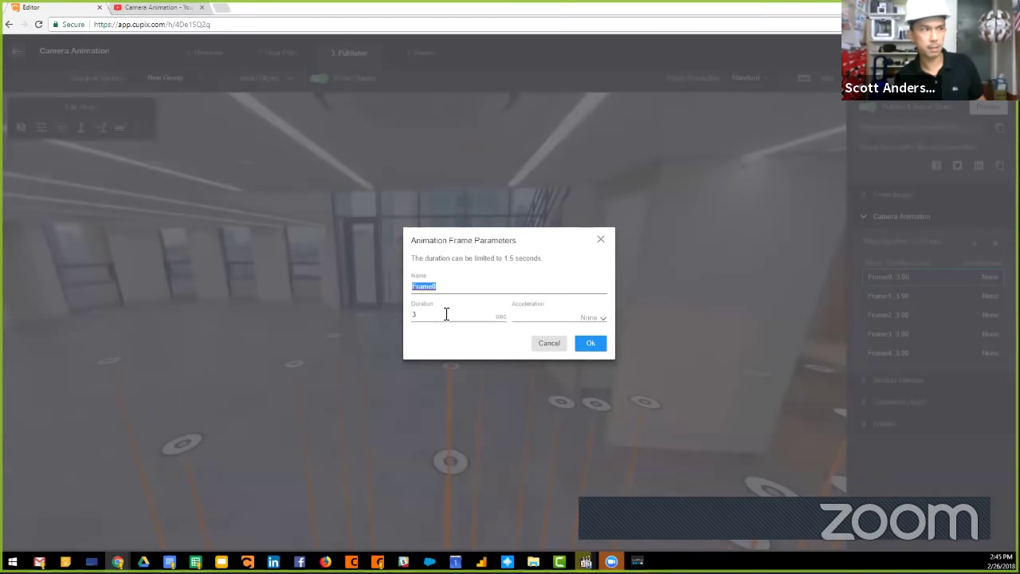
{"action": "left_click", "coordinate": [589, 319]}
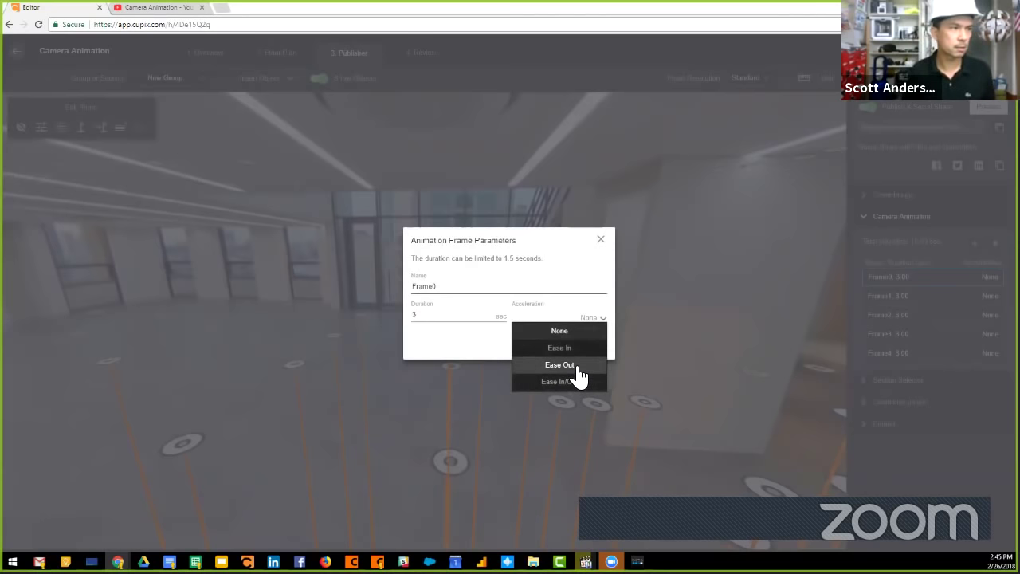
{"action": "left_click", "coordinate": [576, 365]}
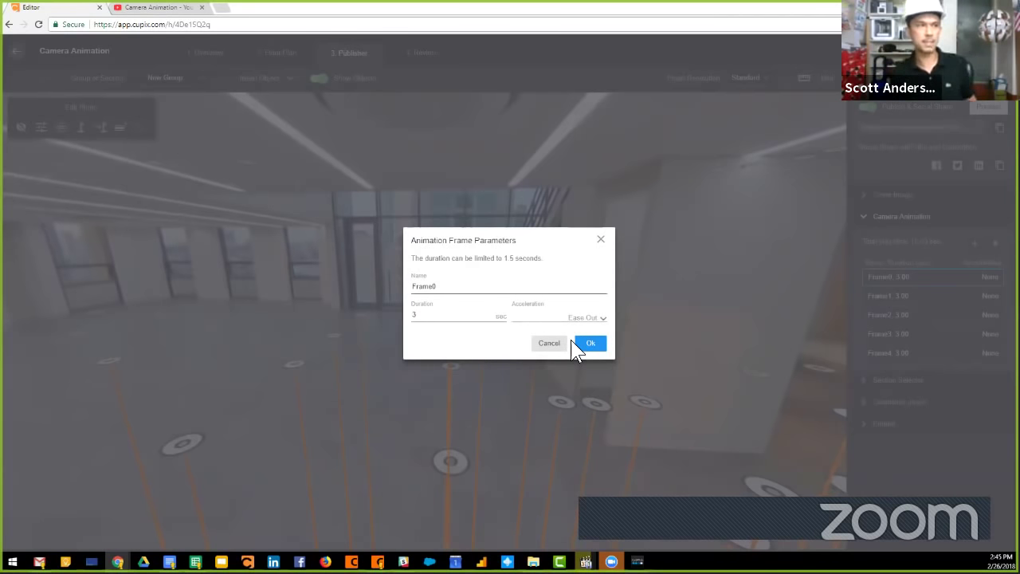
{"action": "left_click", "coordinate": [590, 345]}
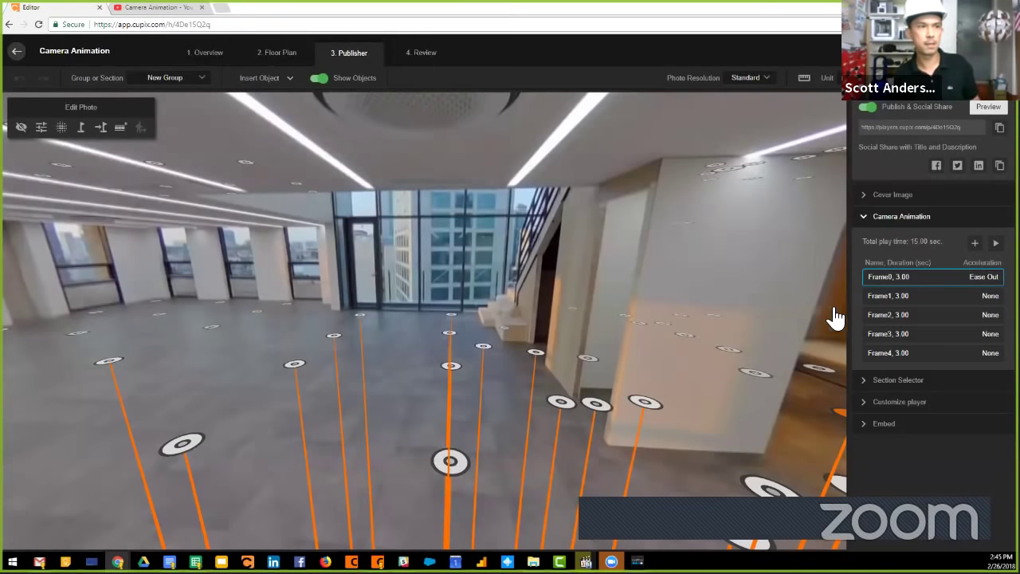
{"action": "left_click", "coordinate": [995, 244]}
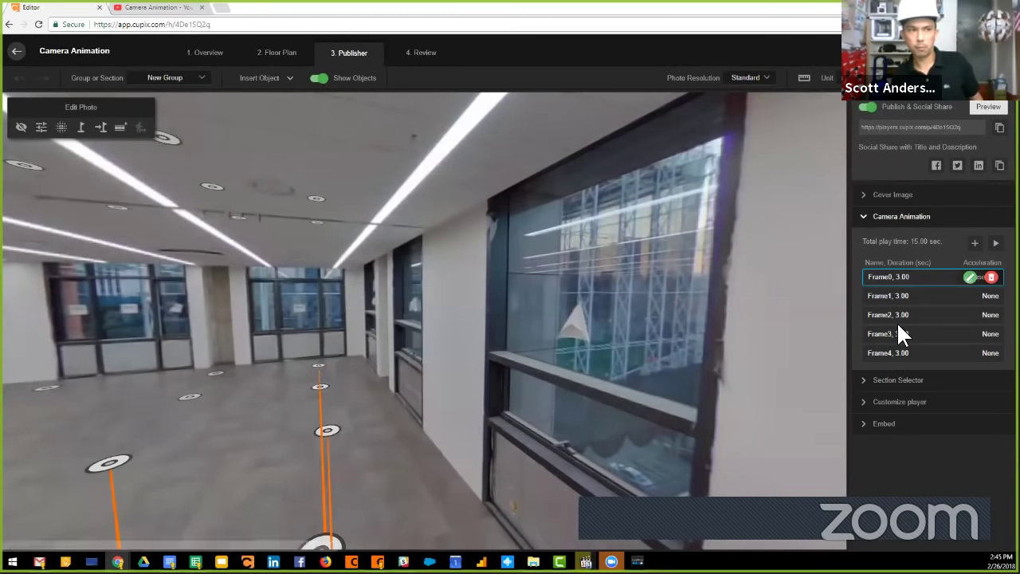
From the window waypoint, add a 5-second Ease In/Out frame 'Last Frame of the Animation' and play it.
{"action": "left_click", "coordinate": [975, 243]}
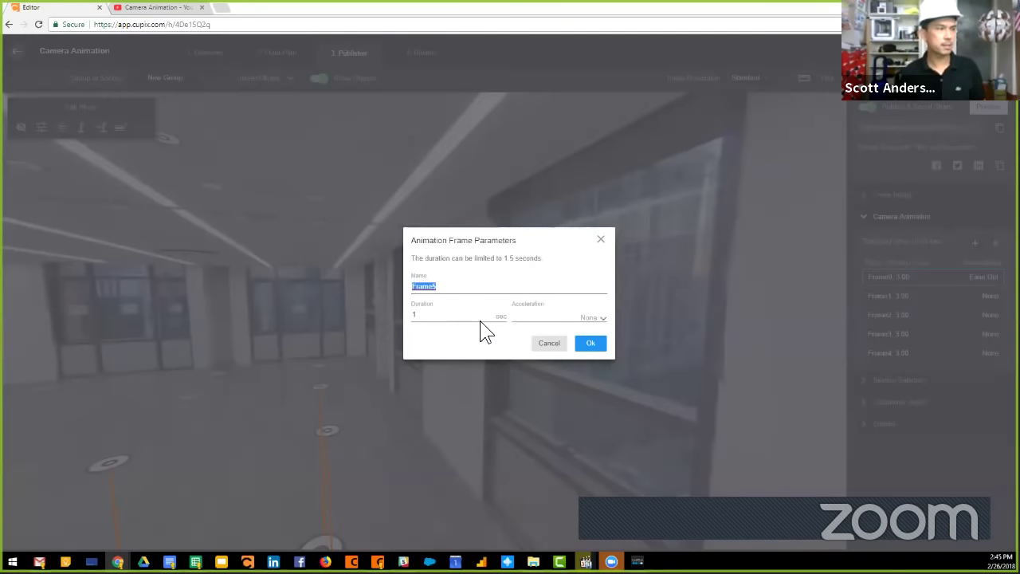
{"action": "left_click", "coordinate": [395, 329]}
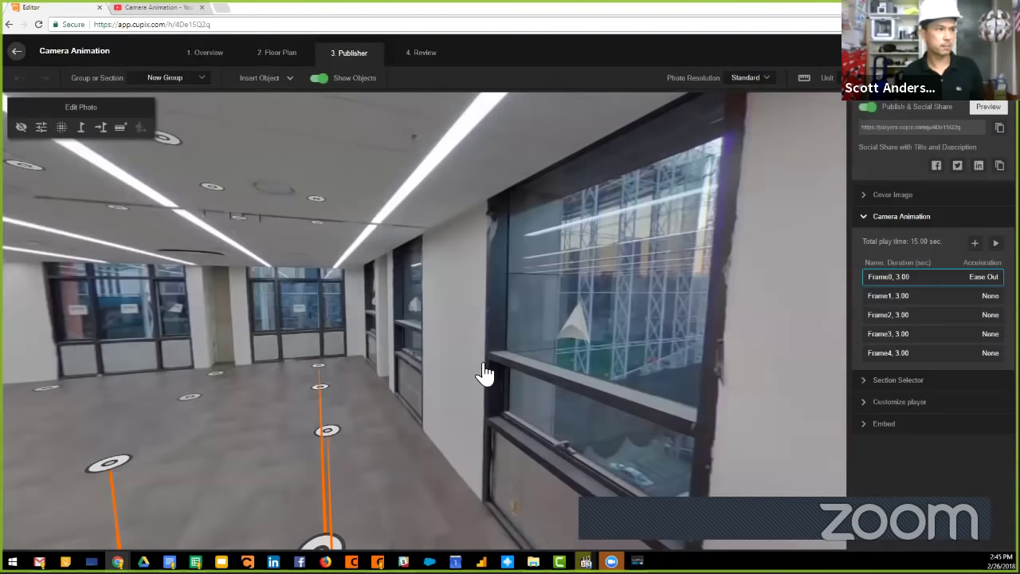
{"action": "left_click", "coordinate": [325, 433]}
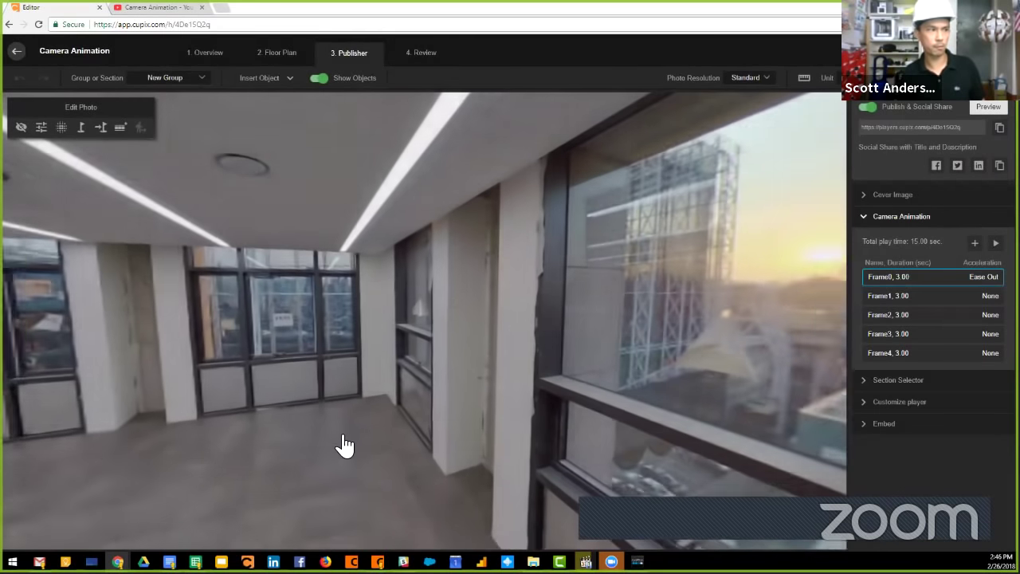
{"action": "left_click", "coordinate": [975, 241]}
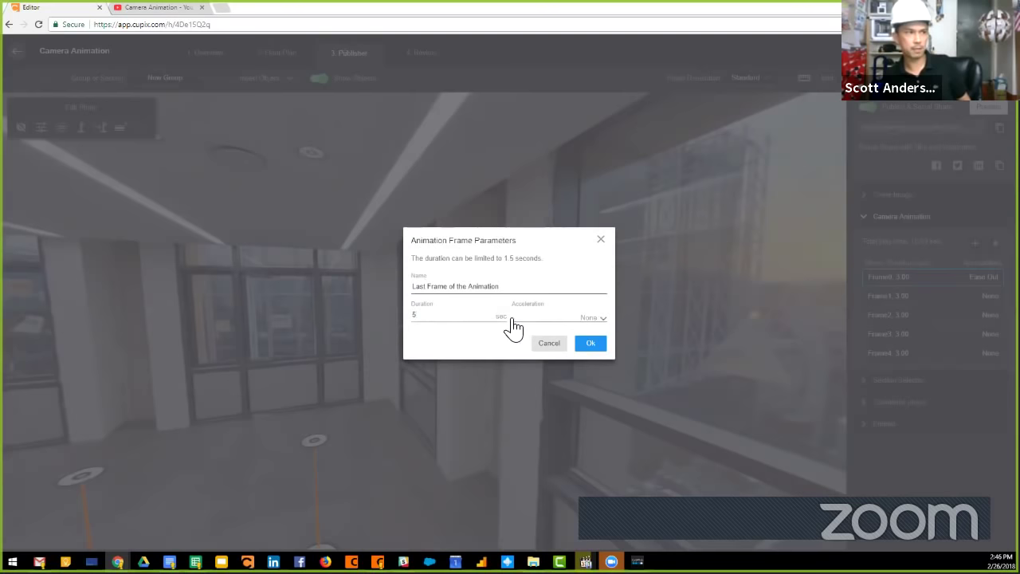
{"action": "left_click", "coordinate": [587, 320]}
{"action": "left_click", "coordinate": [585, 386]}
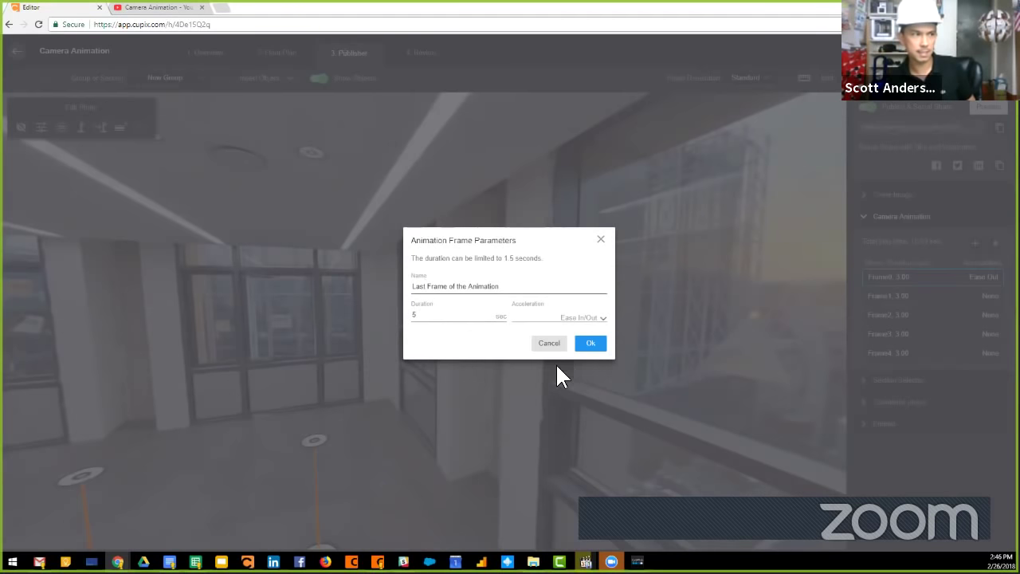
{"action": "left_click", "coordinate": [591, 343]}
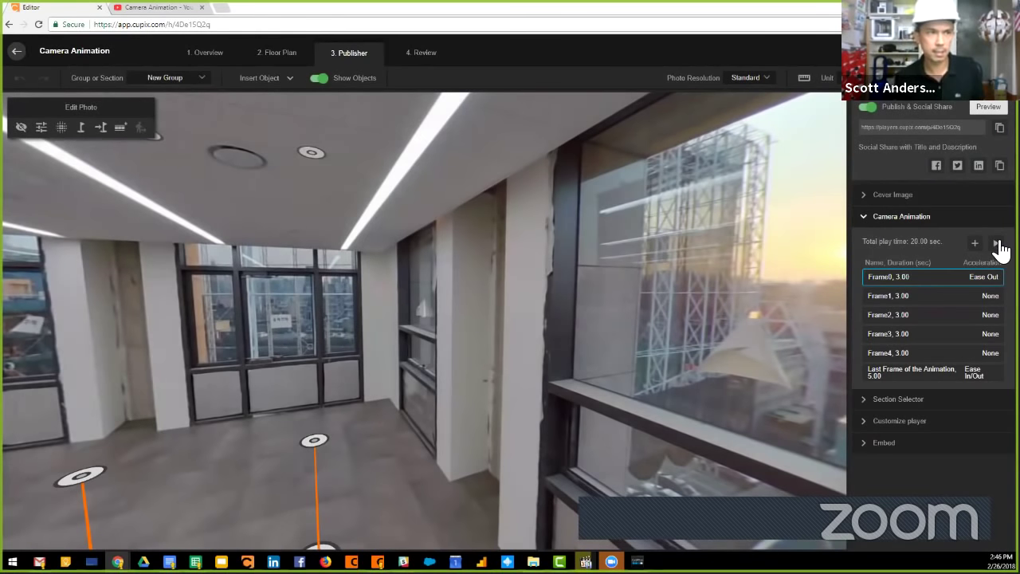
{"action": "left_click", "coordinate": [999, 247]}
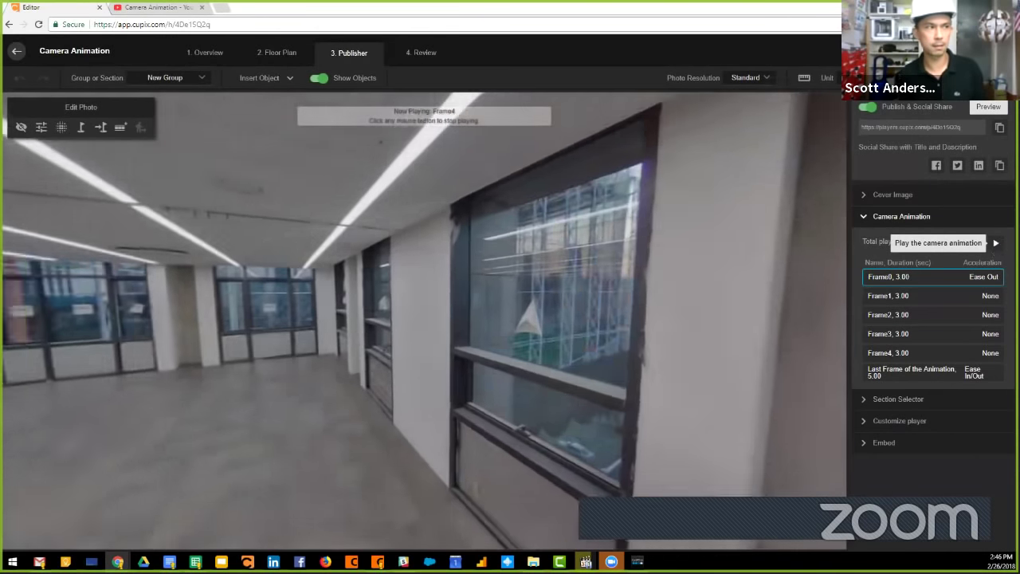
Stop playback and delete each camera animation frame until the frame list is empty.
{"action": "left_click", "coordinate": [996, 244]}
{"action": "left_click", "coordinate": [1000, 250]}
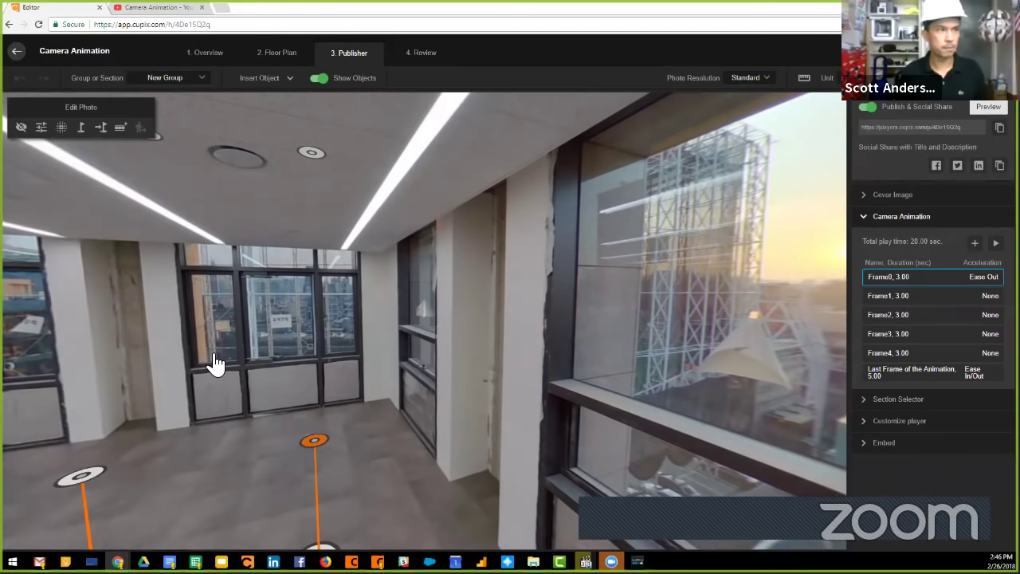
{"action": "left_click", "coordinate": [991, 277]}
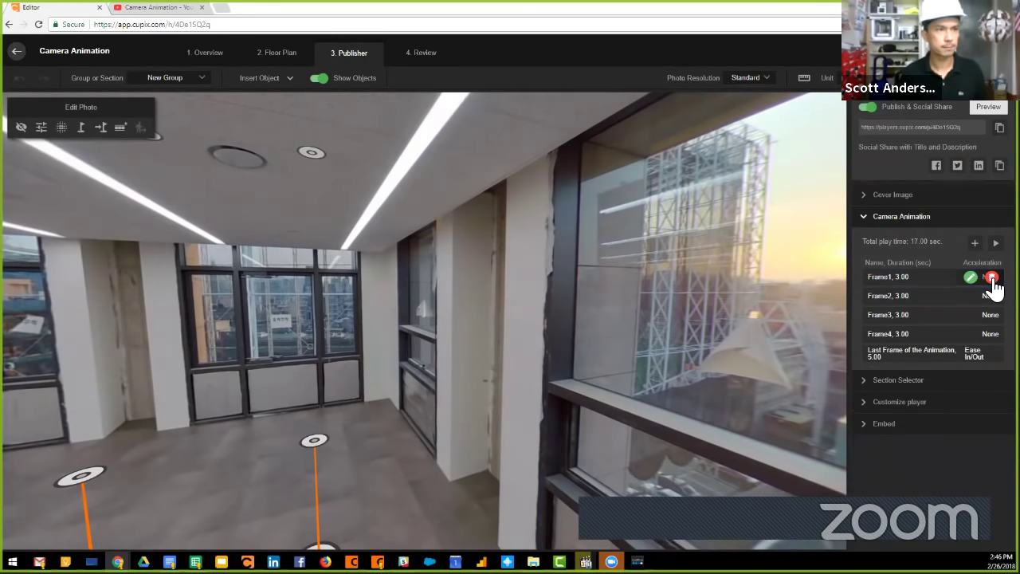
{"action": "left_click", "coordinate": [990, 277]}
{"action": "left_click", "coordinate": [993, 278]}
{"action": "left_click", "coordinate": [992, 278]}
{"action": "left_click", "coordinate": [993, 278]}
{"action": "left_click", "coordinate": [994, 278]}
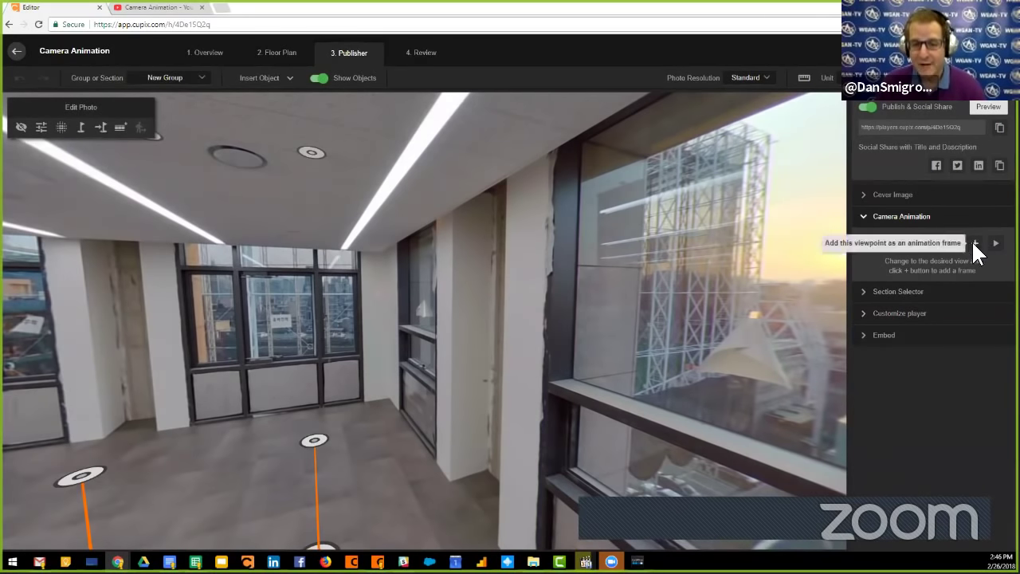
Turn the panorama toward the open hall and add Frame0 at 1 second with Ease Out.
{"action": "left_click", "coordinate": [975, 243]}
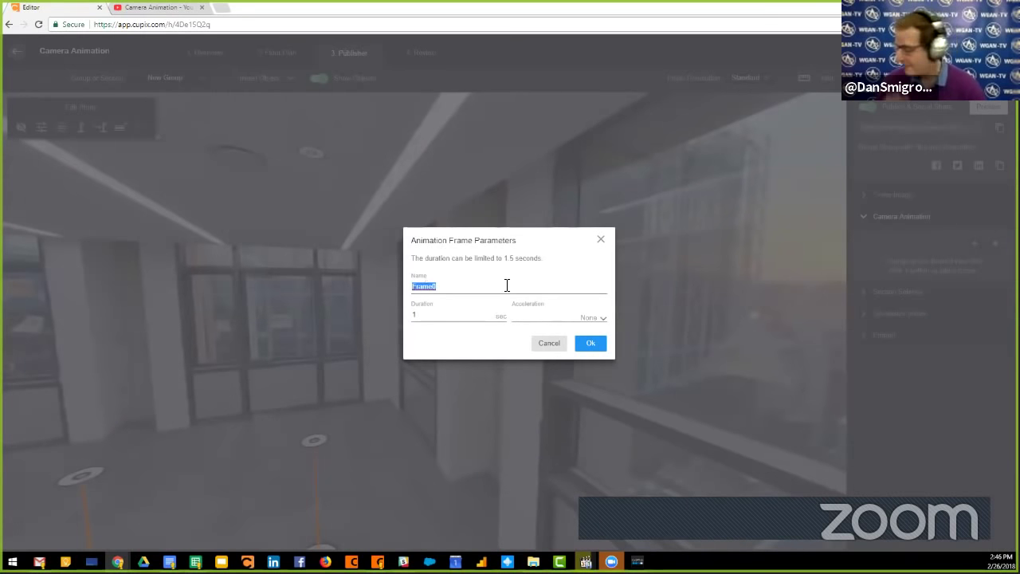
{"action": "key", "text": "Escape"}
{"action": "left_click_drag", "start_coordinate": [644, 352], "coordinate": [452, 453]}
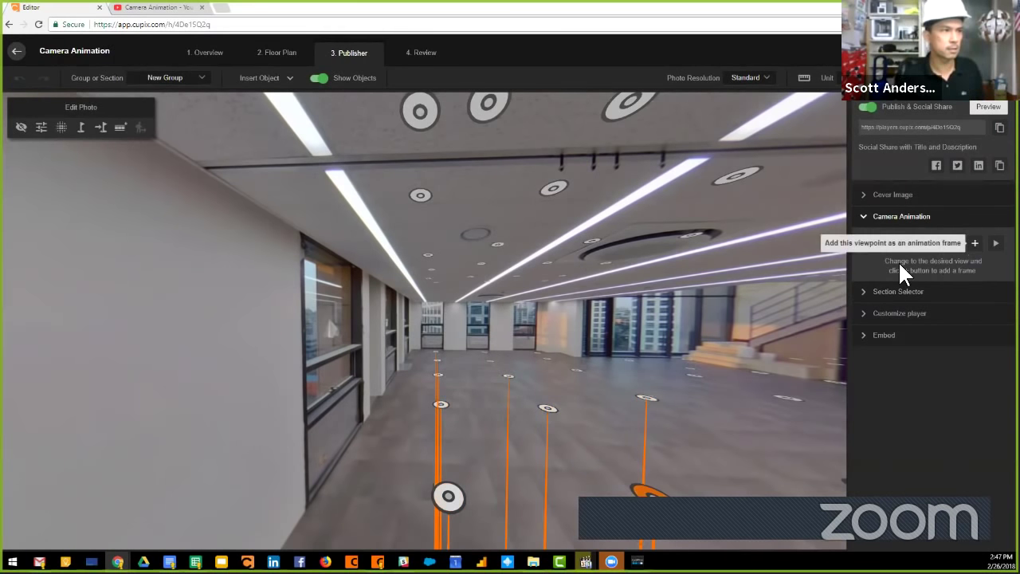
{"action": "left_click", "coordinate": [974, 244]}
{"action": "left_click", "coordinate": [599, 321]}
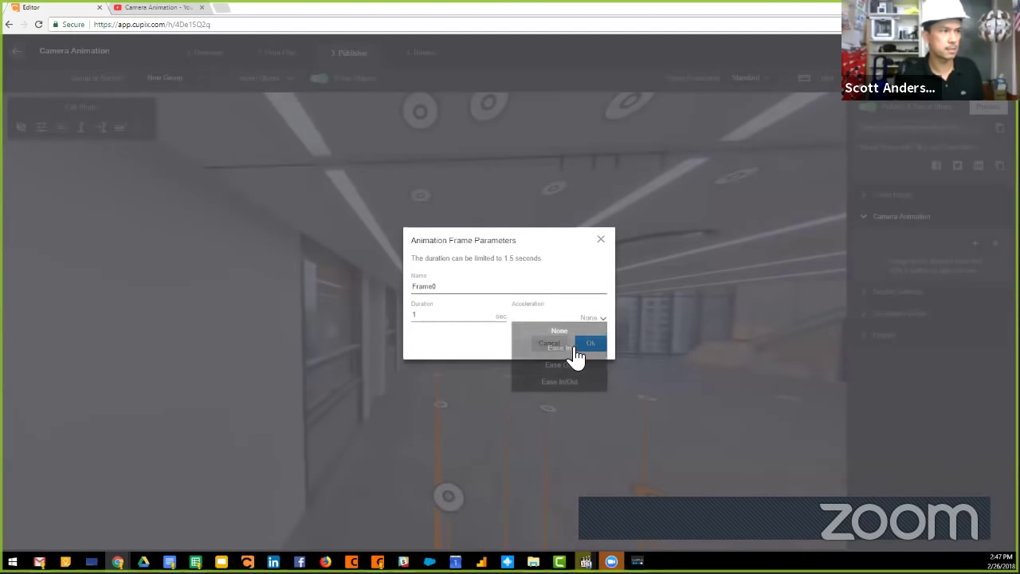
{"action": "left_click", "coordinate": [585, 365]}
{"action": "left_click", "coordinate": [591, 343]}
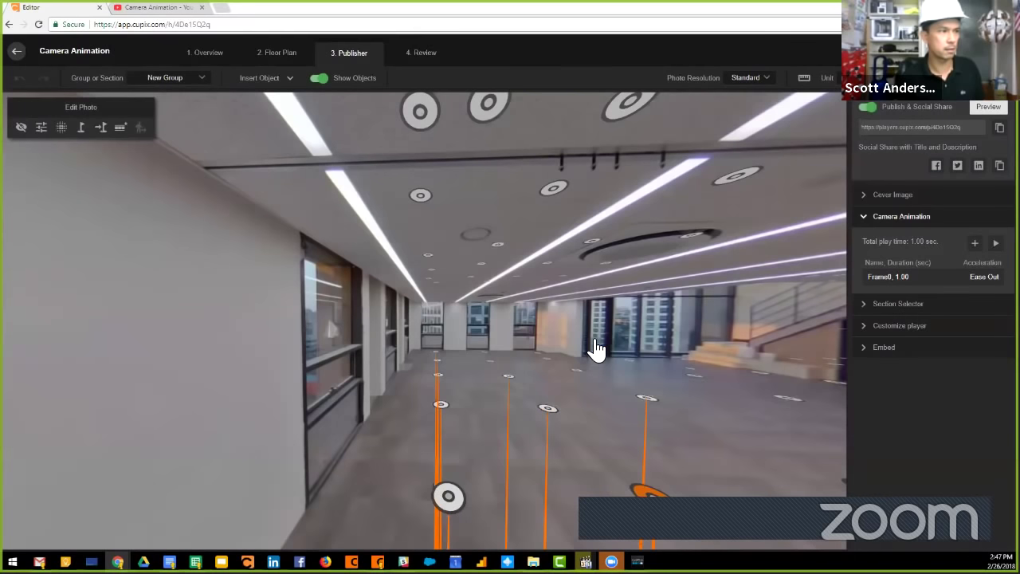
Move to a position near the windows and add Frame1 at 1 second with Ease In/Out.
{"action": "left_click", "coordinate": [465, 469]}
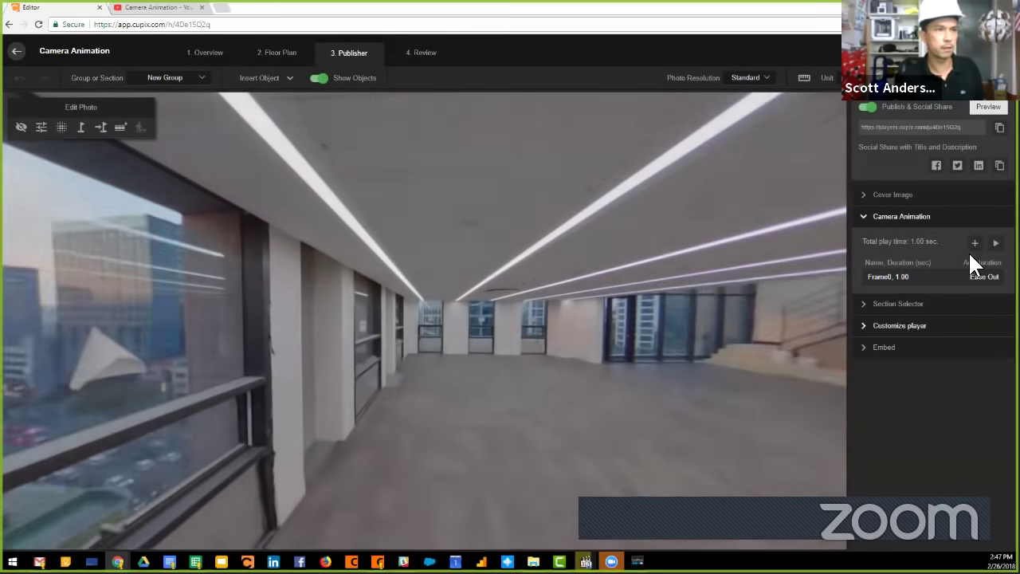
{"action": "left_click", "coordinate": [974, 244]}
{"action": "left_click", "coordinate": [593, 318]}
{"action": "left_click", "coordinate": [583, 384]}
{"action": "left_click", "coordinate": [590, 345]}
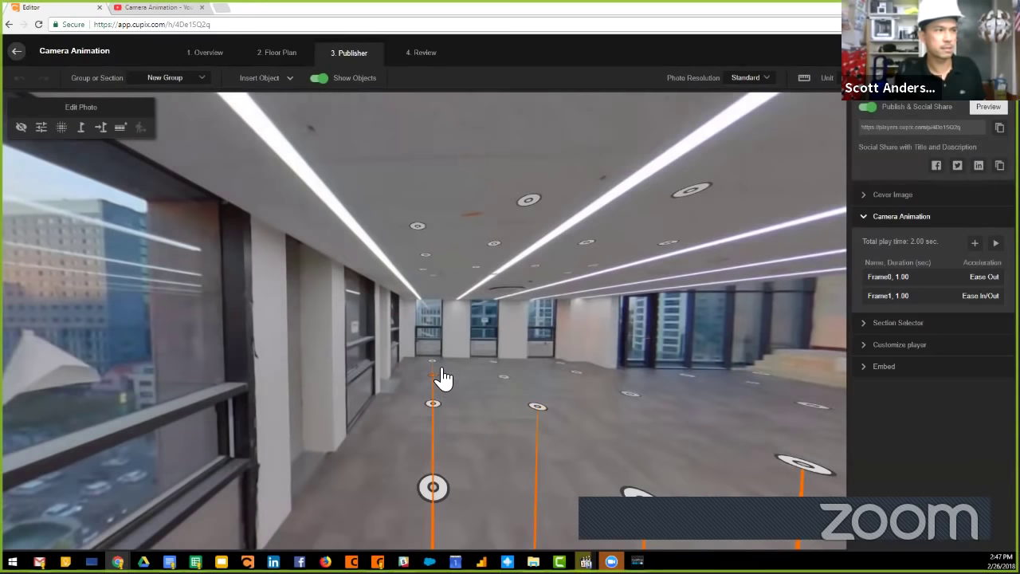
Move into the room ahead and add Frame2 at 2 seconds with Ease Out.
{"action": "left_click", "coordinate": [443, 382]}
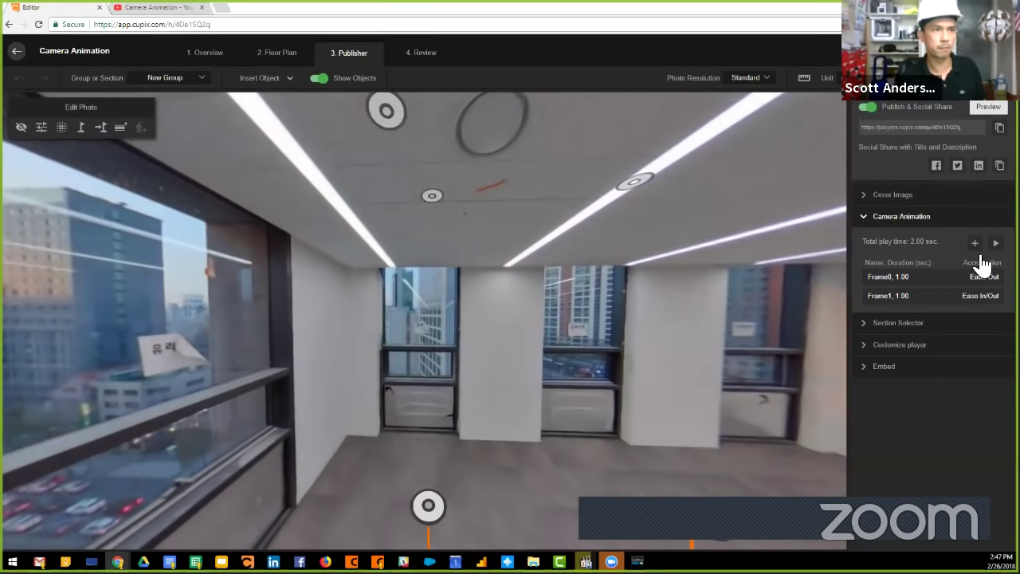
{"action": "left_click", "coordinate": [976, 244]}
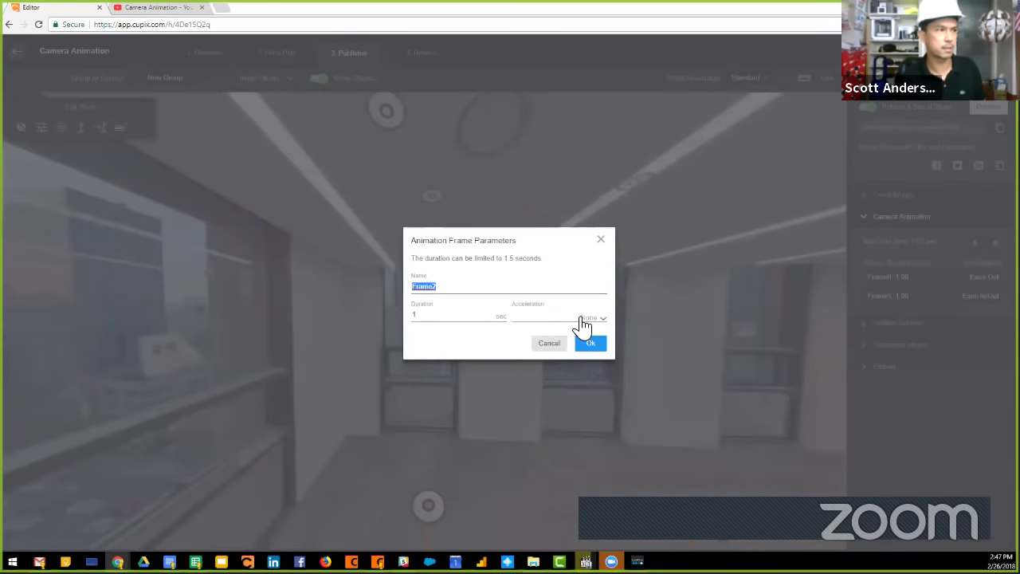
{"action": "left_click", "coordinate": [584, 323]}
{"action": "left_click", "coordinate": [573, 365]}
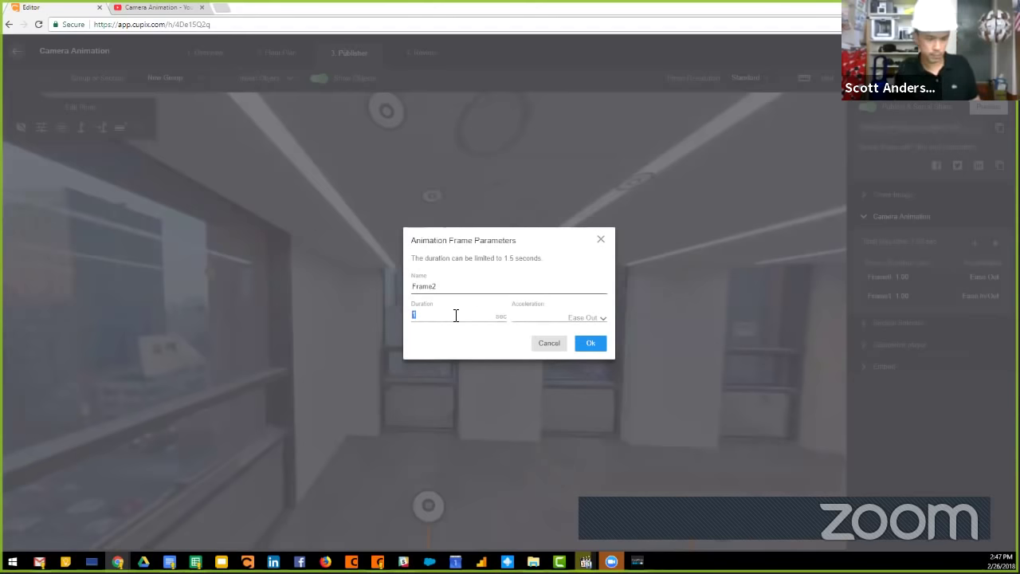
{"action": "left_click", "coordinate": [591, 345]}
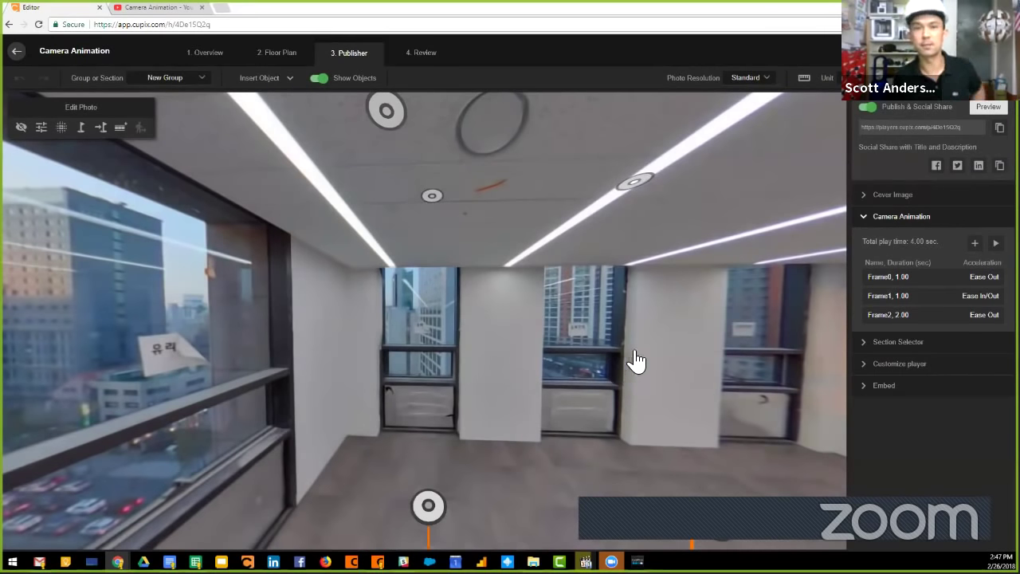
{"action": "left_click_drag", "start_coordinate": [785, 402], "coordinate": [485, 419]}
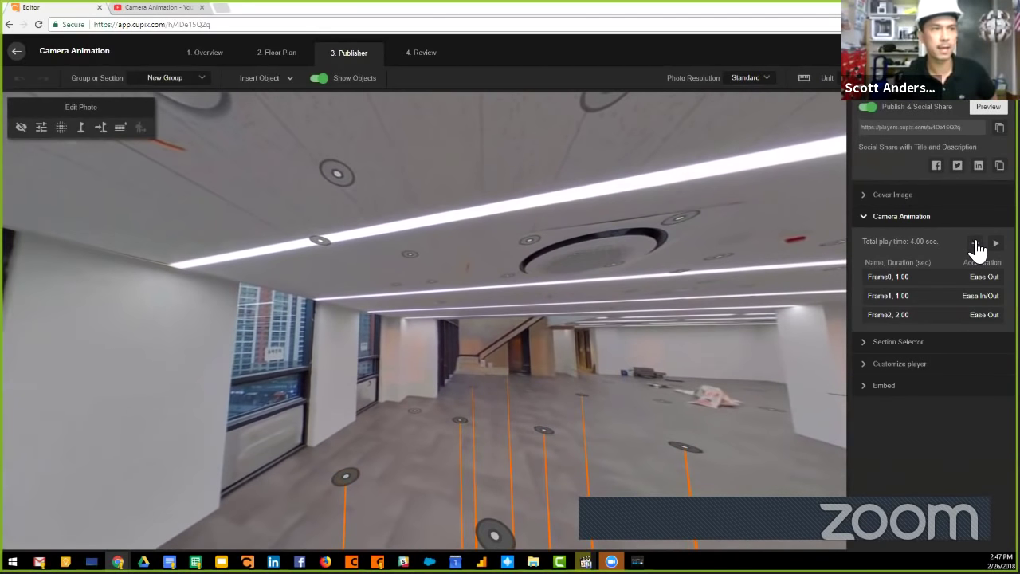
Add Frame3 from the current view at 3 seconds with Ease In/Out.
{"action": "left_click", "coordinate": [976, 244]}
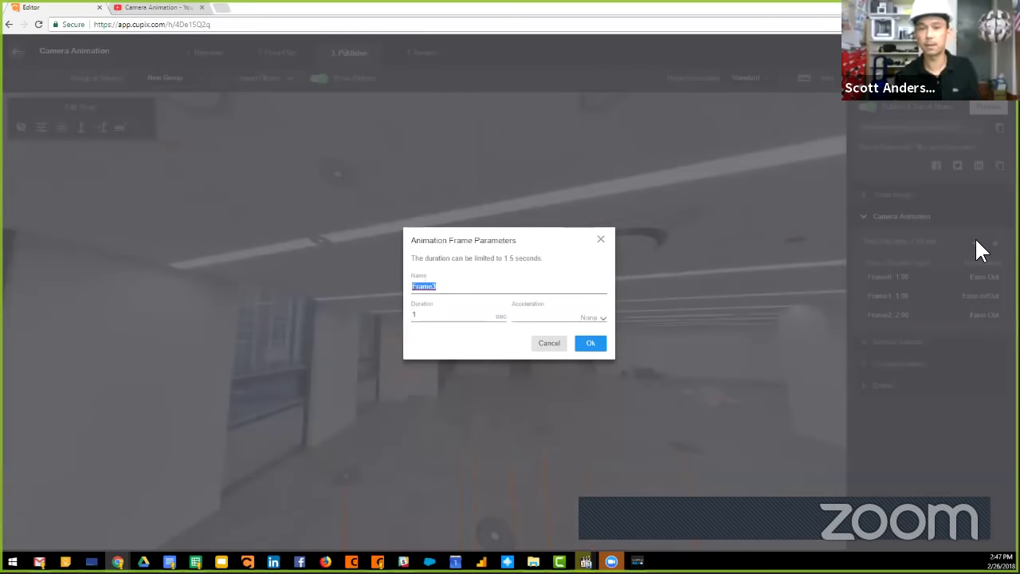
{"action": "left_click", "coordinate": [571, 323]}
{"action": "left_click", "coordinate": [561, 381]}
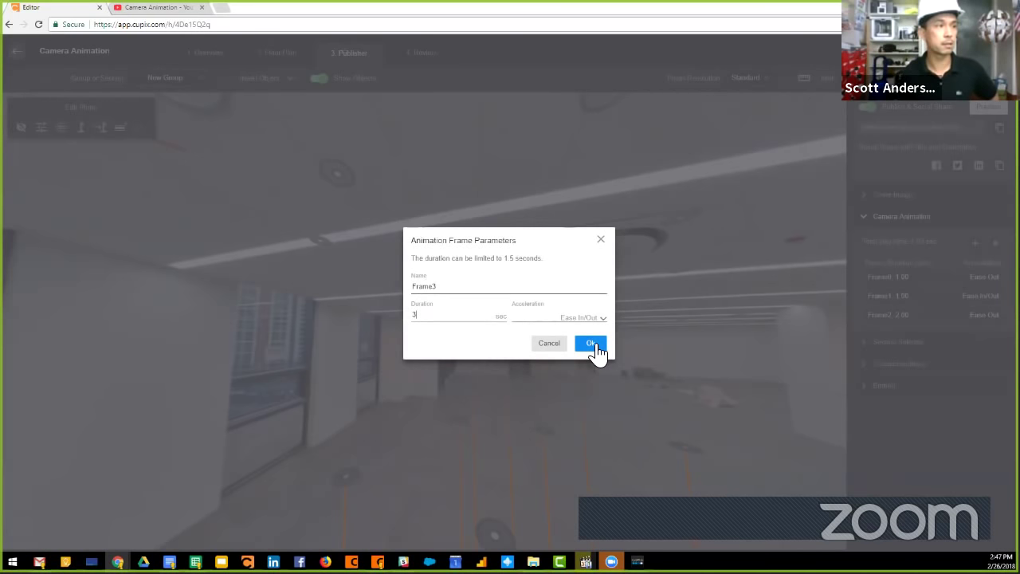
{"action": "left_click", "coordinate": [591, 343]}
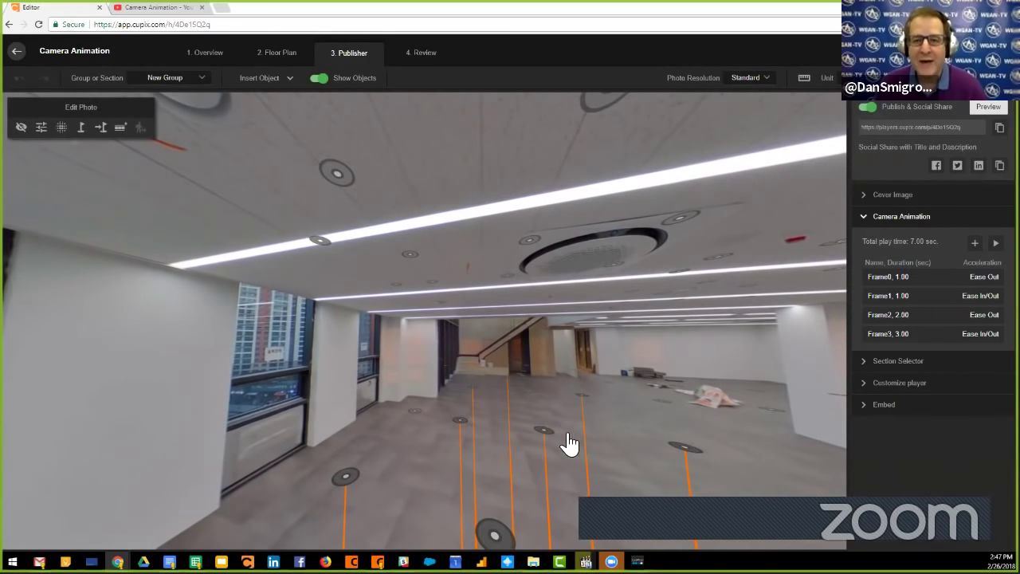
Move to another hall position and add Frame4 at 1 second with no acceleration.
{"action": "left_click", "coordinate": [500, 518]}
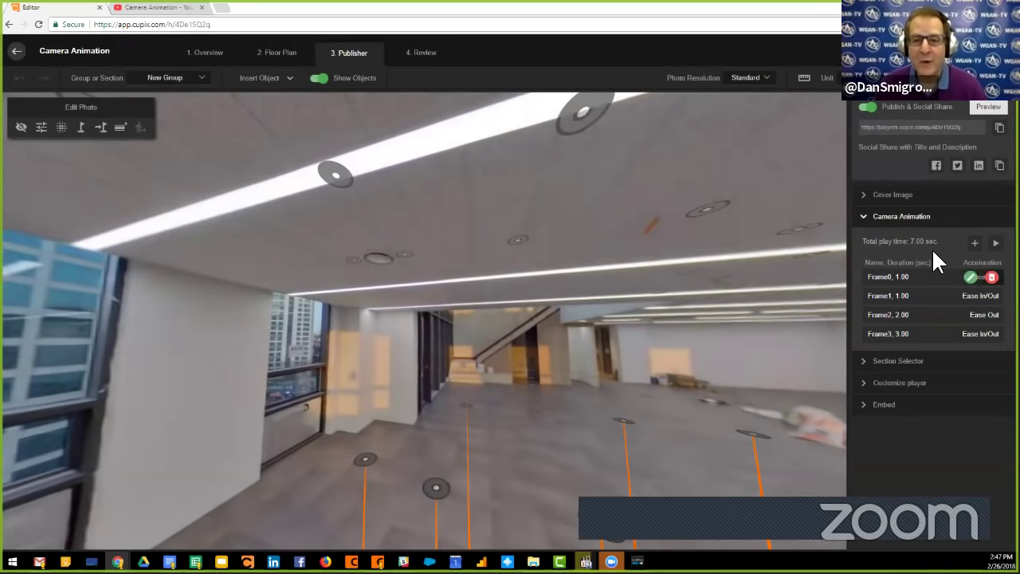
{"action": "left_click", "coordinate": [975, 243]}
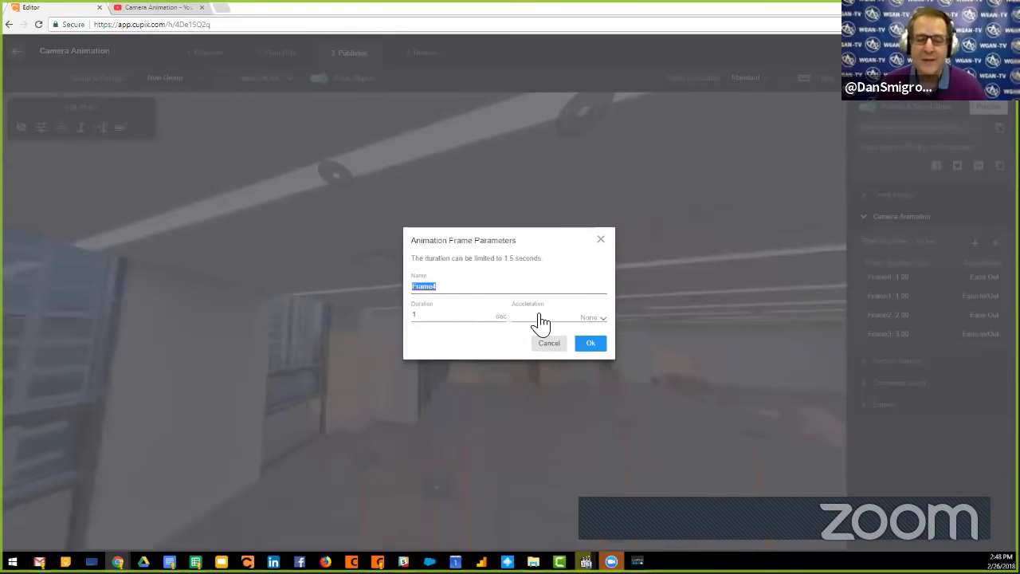
{"action": "left_click", "coordinate": [596, 319]}
{"action": "left_click", "coordinate": [576, 371]}
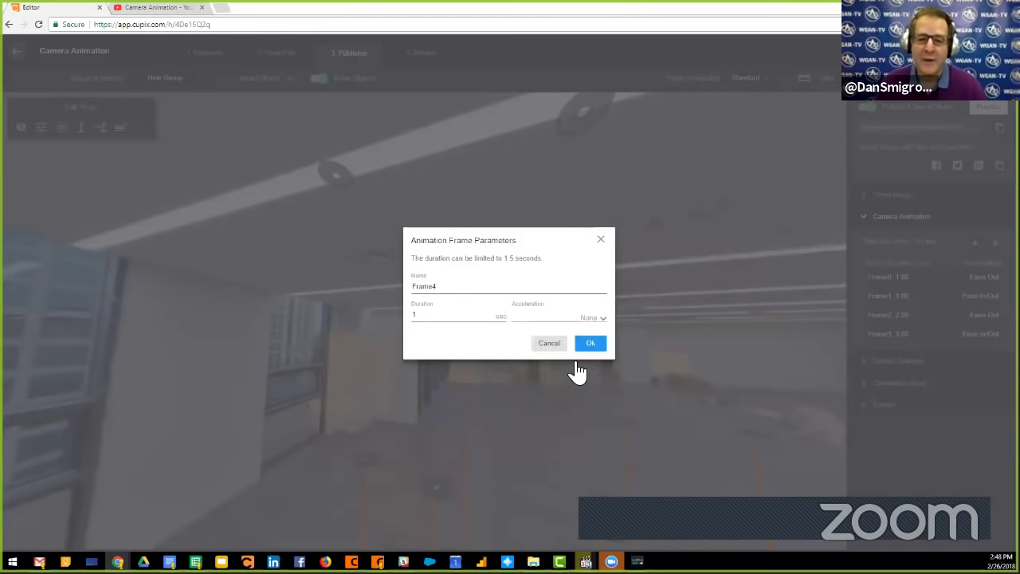
{"action": "left_click", "coordinate": [598, 344]}
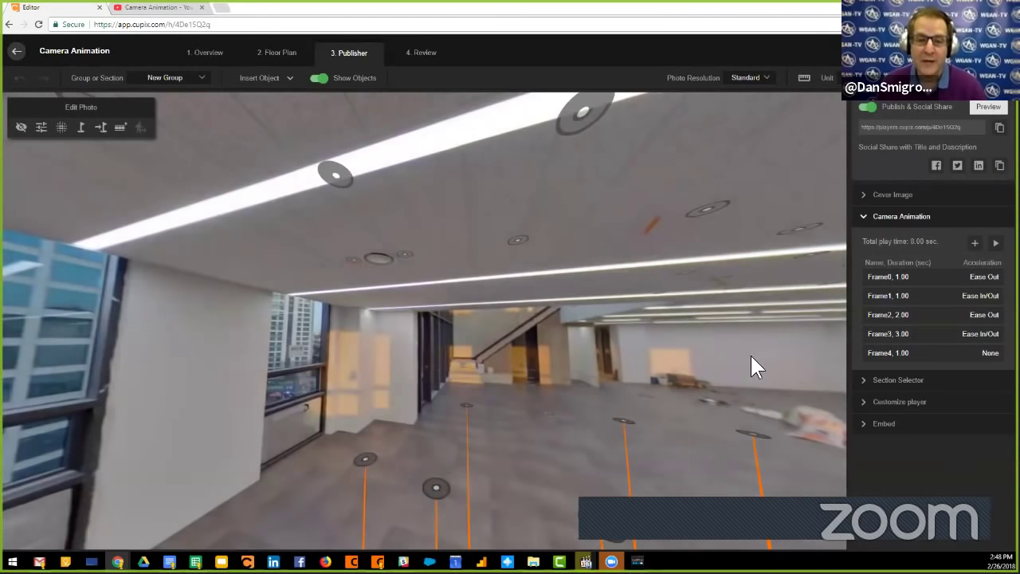
{"action": "left_click", "coordinate": [754, 364]}
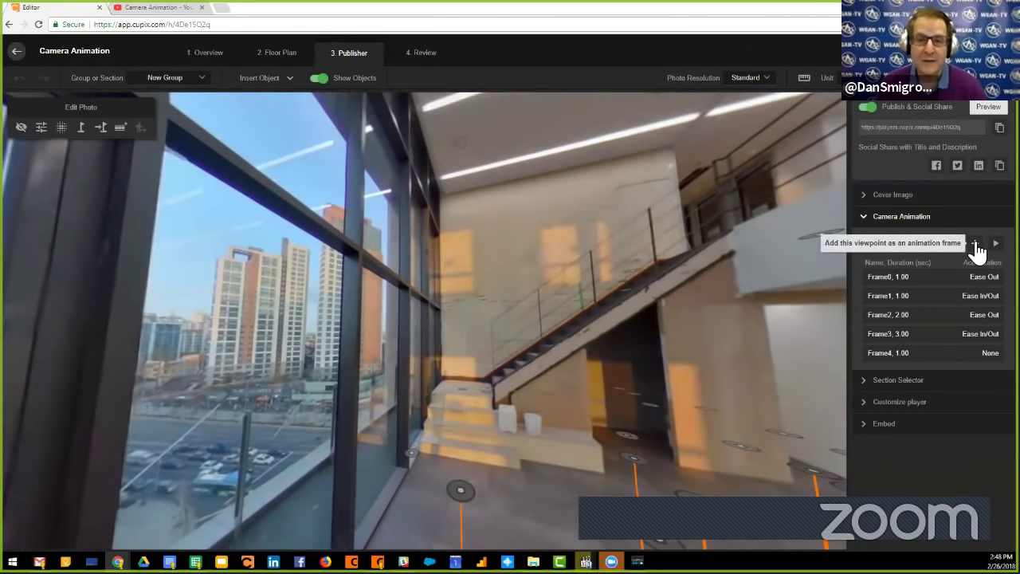
Add a 1-second Ease Out frame, then delete it along with Frame4.
{"action": "left_click", "coordinate": [975, 243]}
{"action": "left_click", "coordinate": [590, 319]}
{"action": "left_click", "coordinate": [577, 368]}
{"action": "left_click", "coordinate": [590, 346]}
{"action": "left_click", "coordinate": [989, 354]}
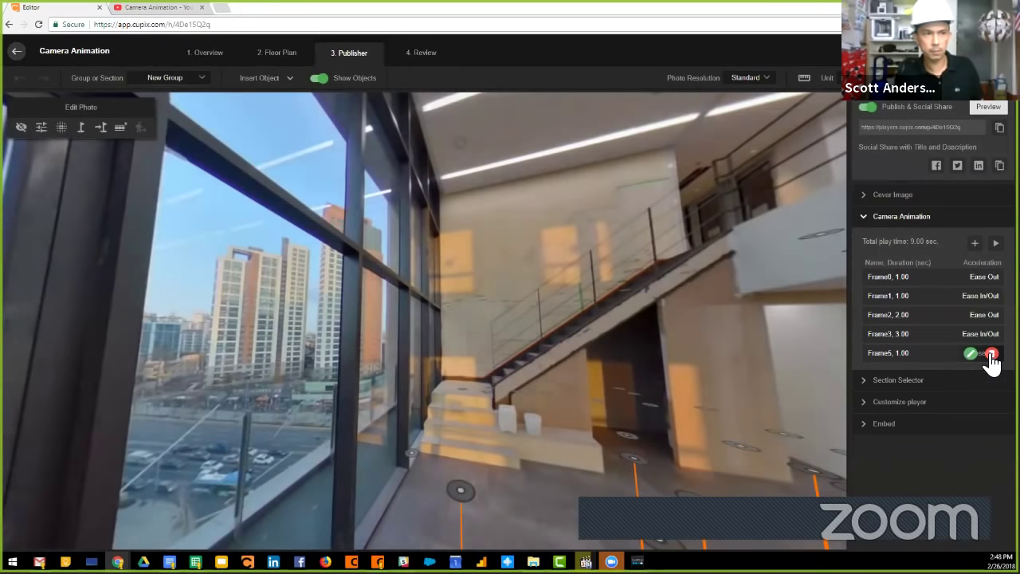
{"action": "left_click", "coordinate": [989, 354]}
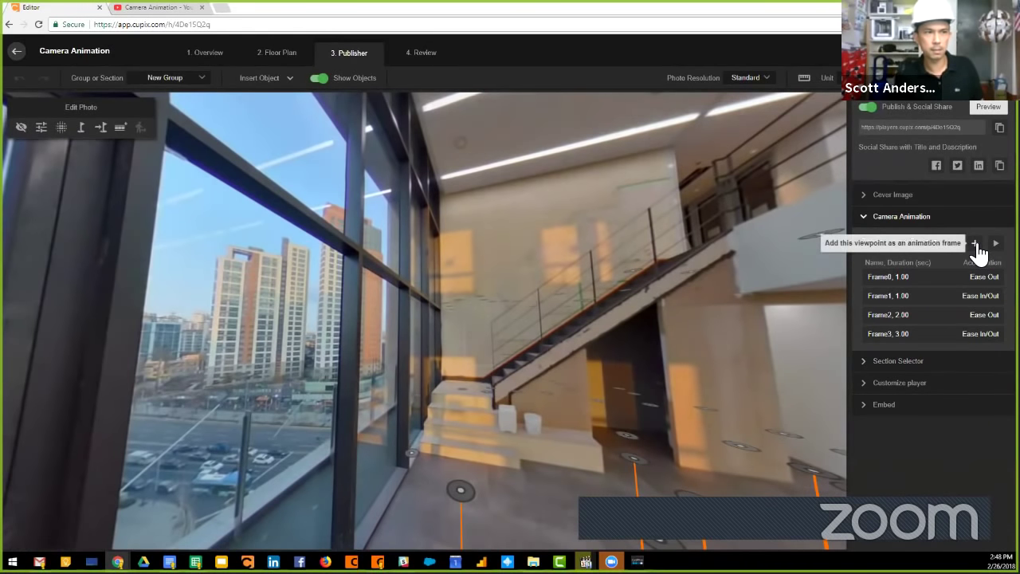
From Frame3's viewpoint, add a new Frame4 lasting 2 seconds with Ease Out.
{"action": "left_click", "coordinate": [893, 334]}
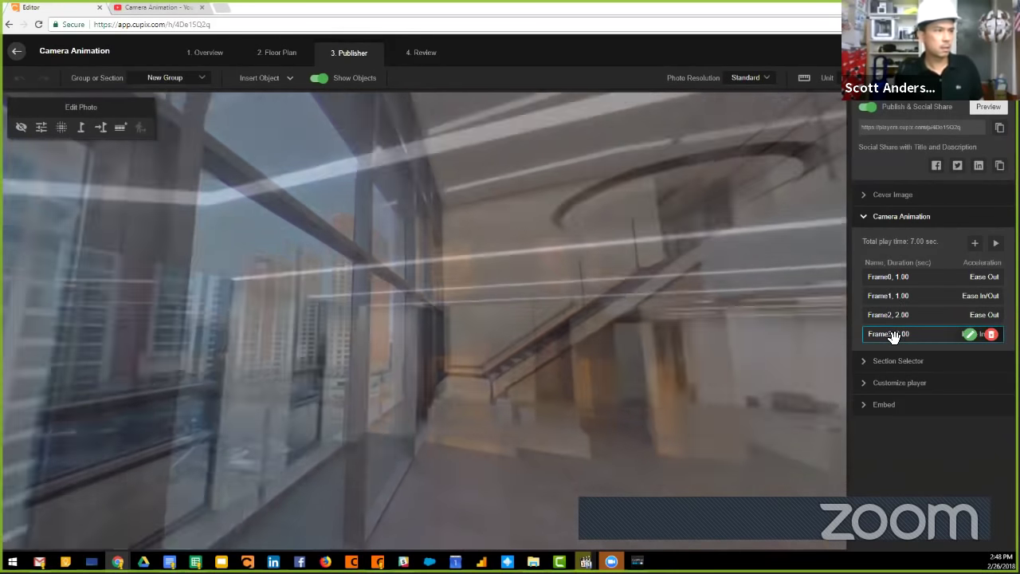
{"action": "left_click", "coordinate": [976, 246]}
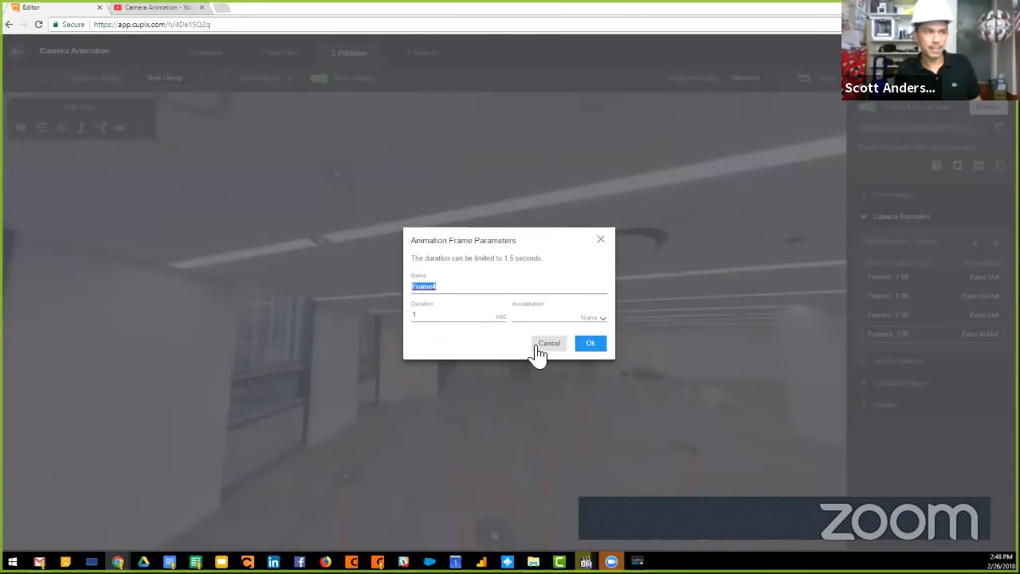
{"action": "left_click", "coordinate": [562, 319]}
{"action": "left_click", "coordinate": [573, 367]}
{"action": "double_click", "coordinate": [462, 316]}
{"action": "type", "text": "2"}
{"action": "left_click", "coordinate": [591, 344]}
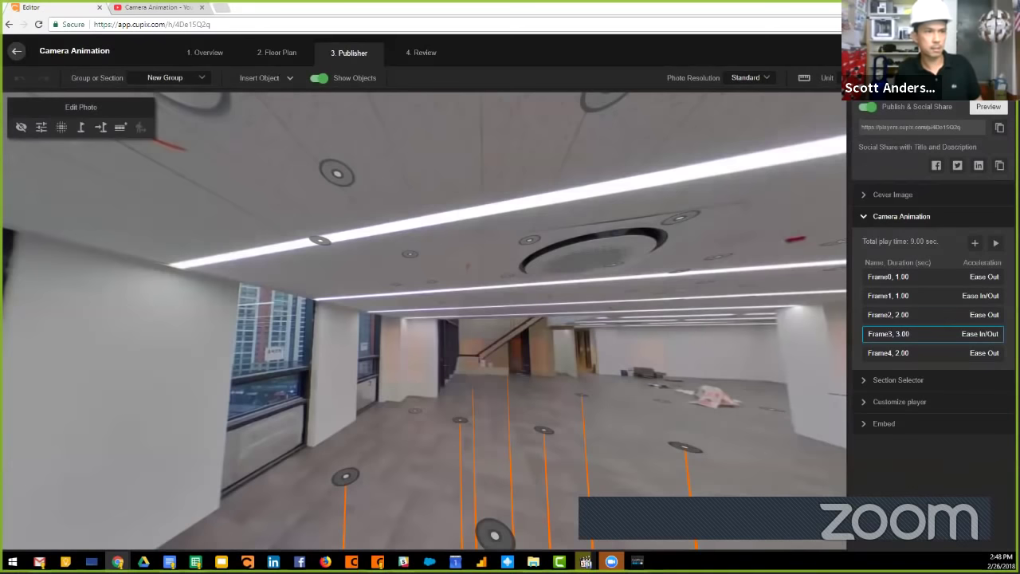
Return to Frame3's viewpoint and add Frame5 at 1 second with Ease Out.
{"action": "left_click", "coordinate": [973, 245]}
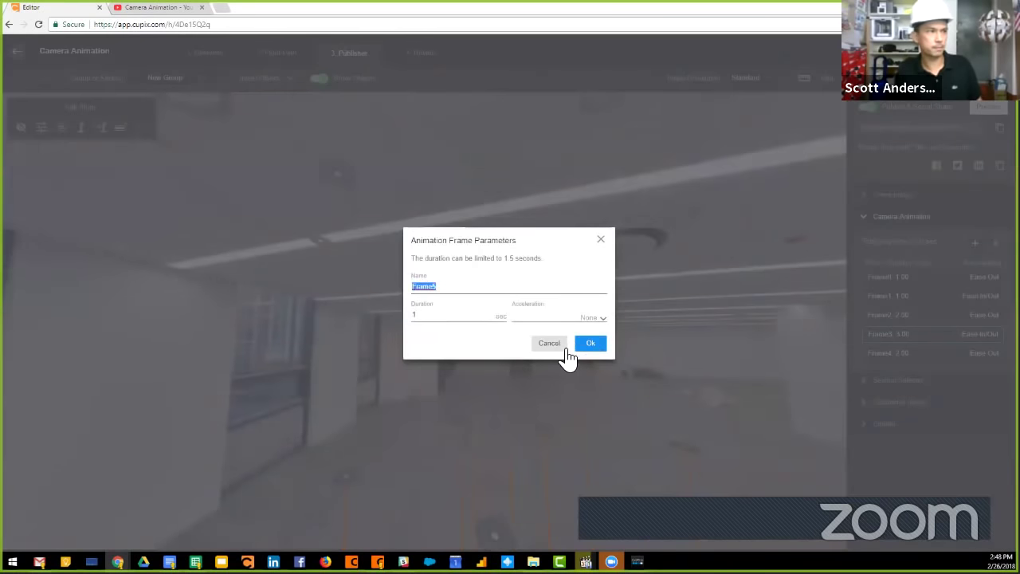
{"action": "left_click", "coordinate": [559, 344]}
{"action": "left_click", "coordinate": [885, 335]}
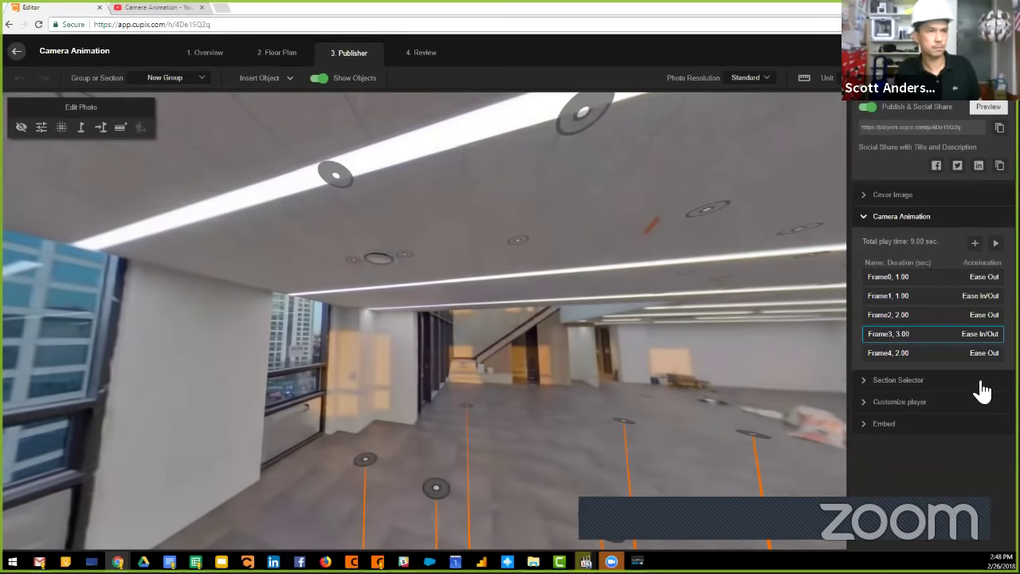
{"action": "left_click", "coordinate": [974, 243]}
{"action": "left_click", "coordinate": [561, 319]}
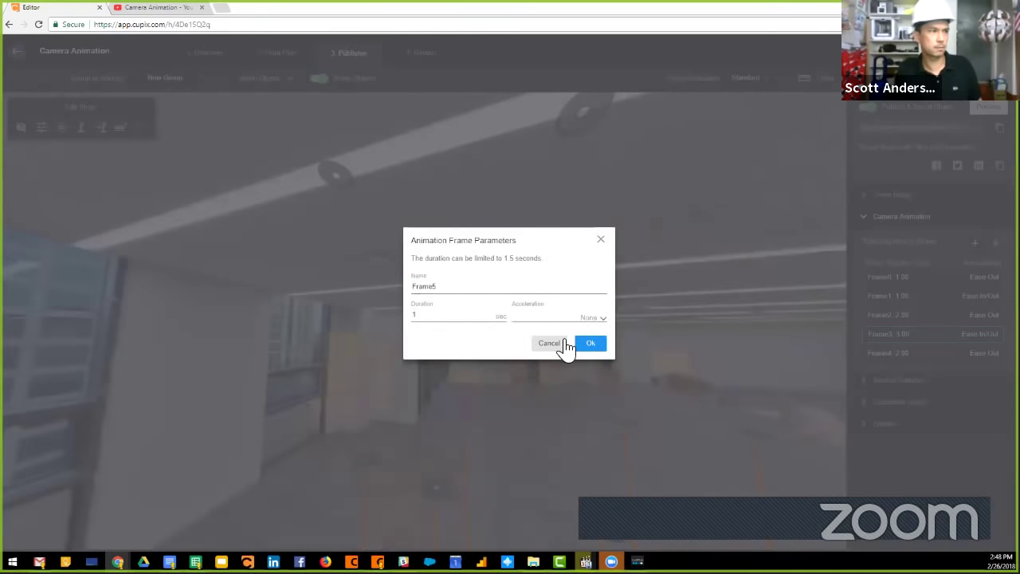
{"action": "left_click", "coordinate": [563, 365]}
{"action": "left_click", "coordinate": [592, 344]}
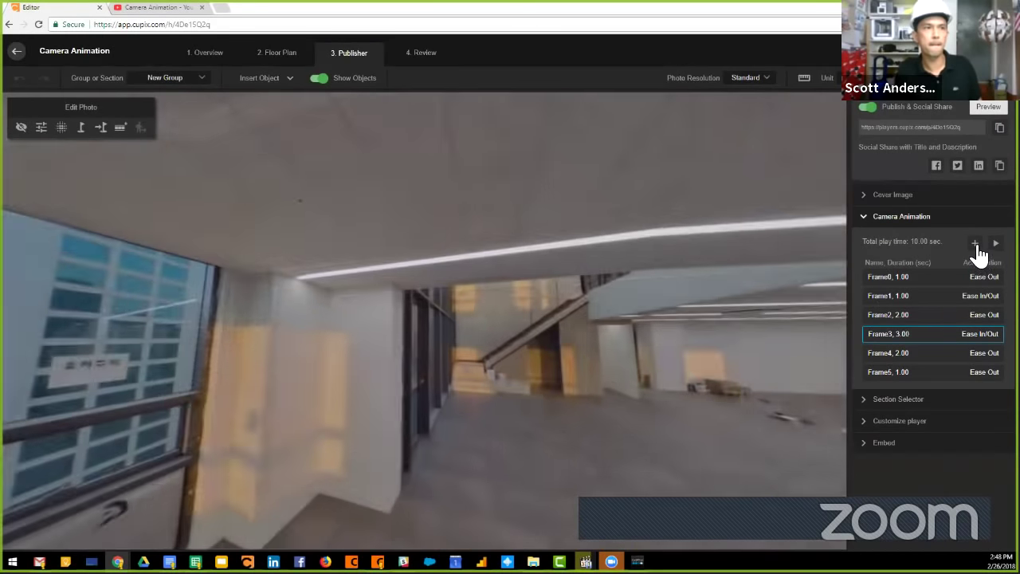
Add Frame6 at 1 second with Ease Out and play the 11-second animation.
{"action": "left_click", "coordinate": [973, 243]}
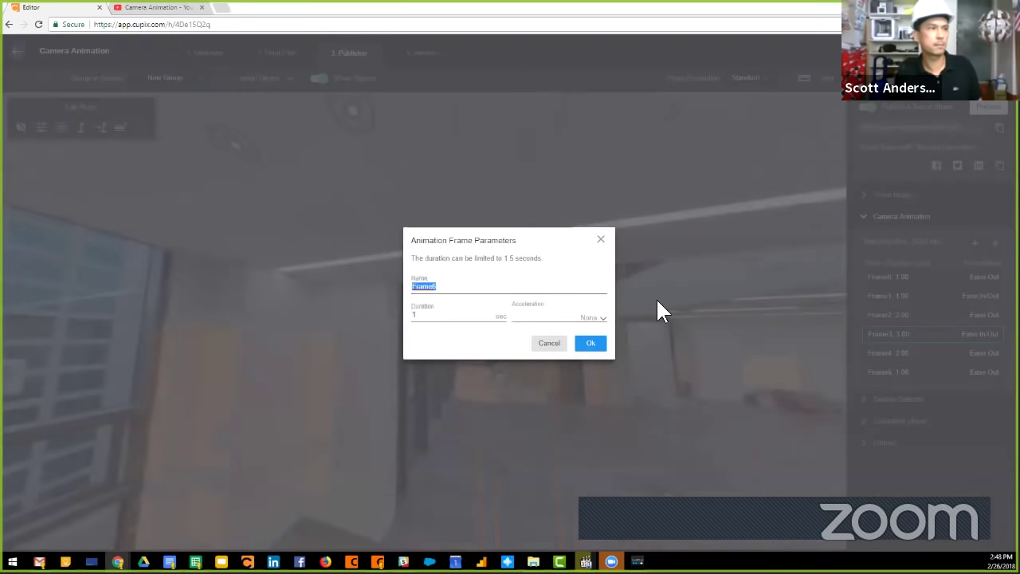
{"action": "left_click", "coordinate": [587, 319]}
{"action": "left_click", "coordinate": [587, 365]}
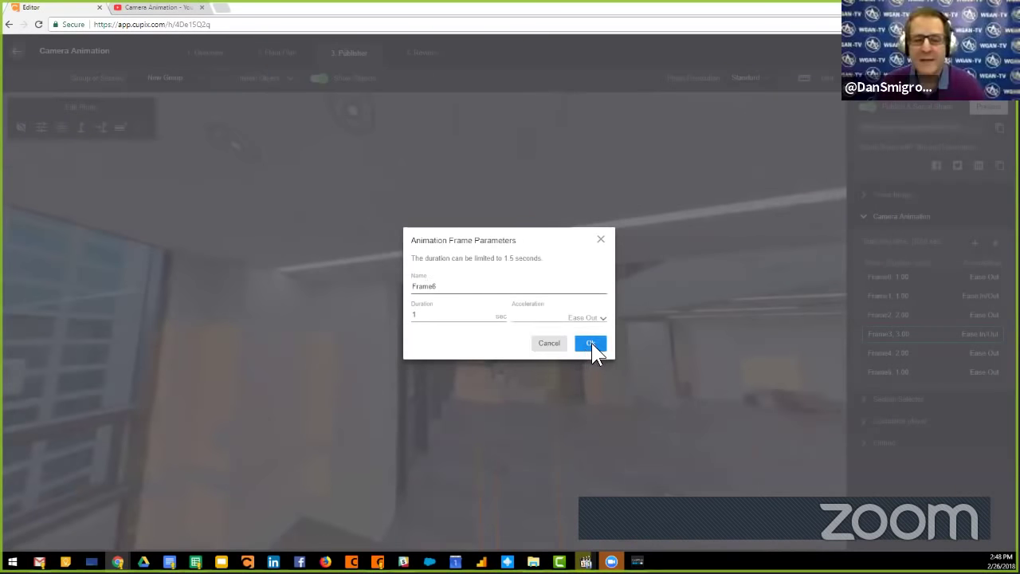
{"action": "left_click", "coordinate": [591, 343]}
{"action": "left_click", "coordinate": [996, 244]}
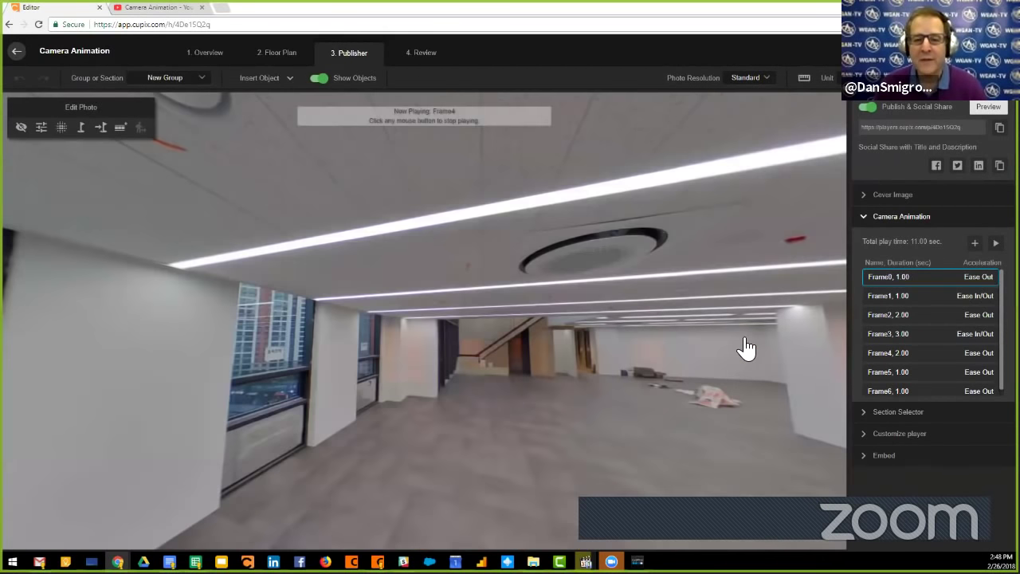
Replay the seven-frame animation, then collapse Camera Animation and expand Customize player.
{"action": "mouse_move", "coordinate": [902, 277]}
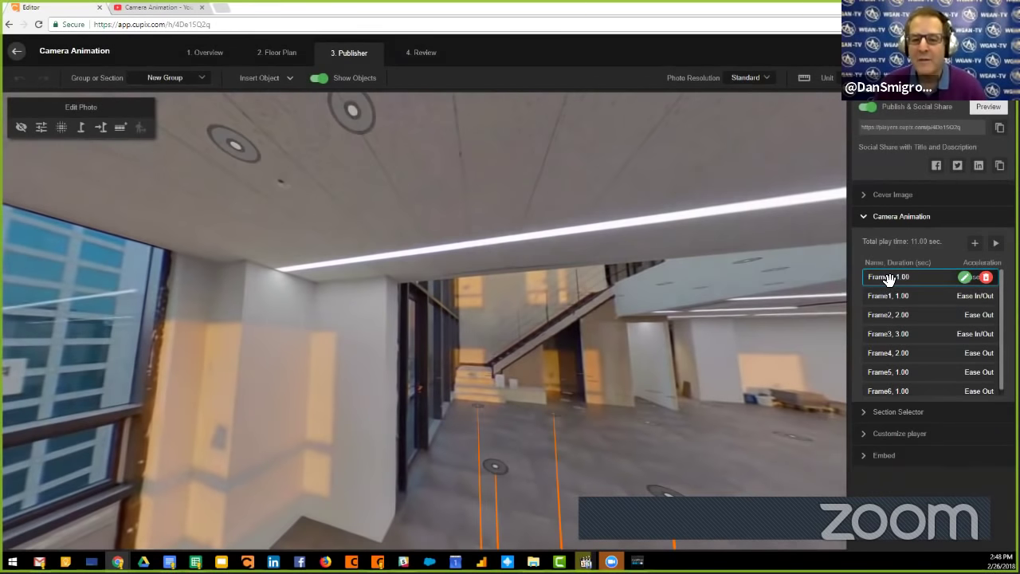
{"action": "left_click", "coordinate": [996, 243]}
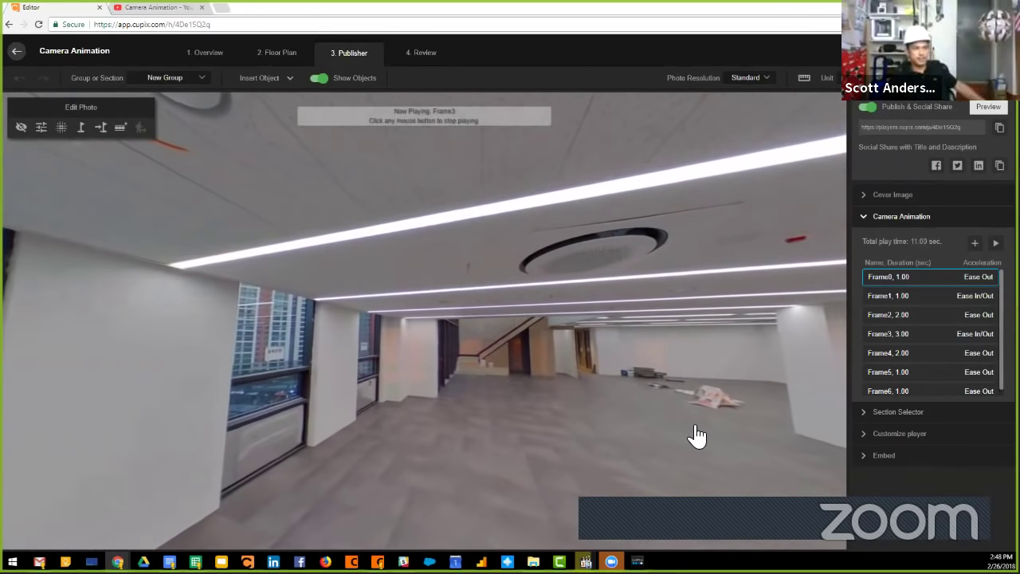
{"action": "left_click", "coordinate": [996, 243]}
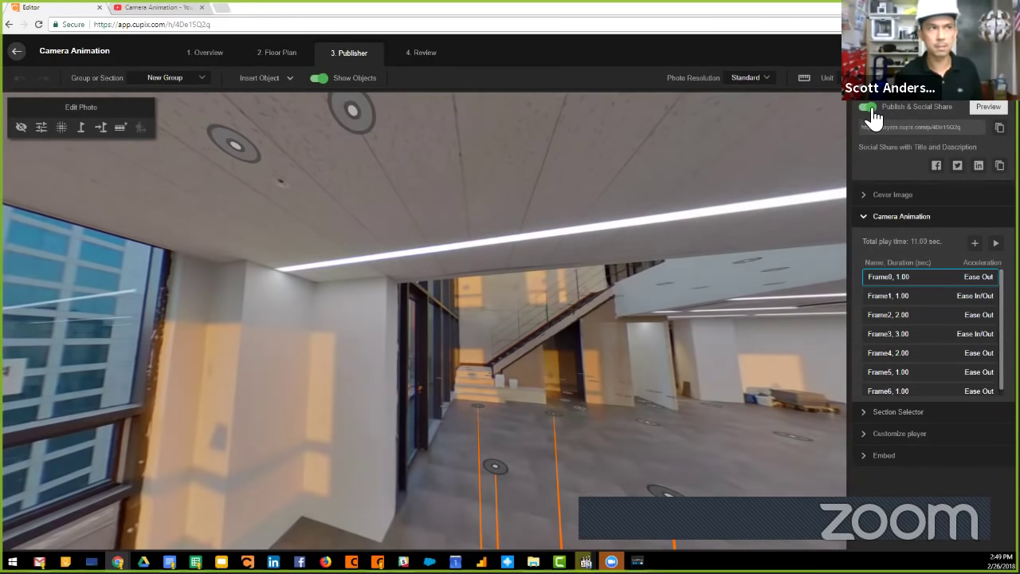
{"action": "left_click", "coordinate": [870, 222]}
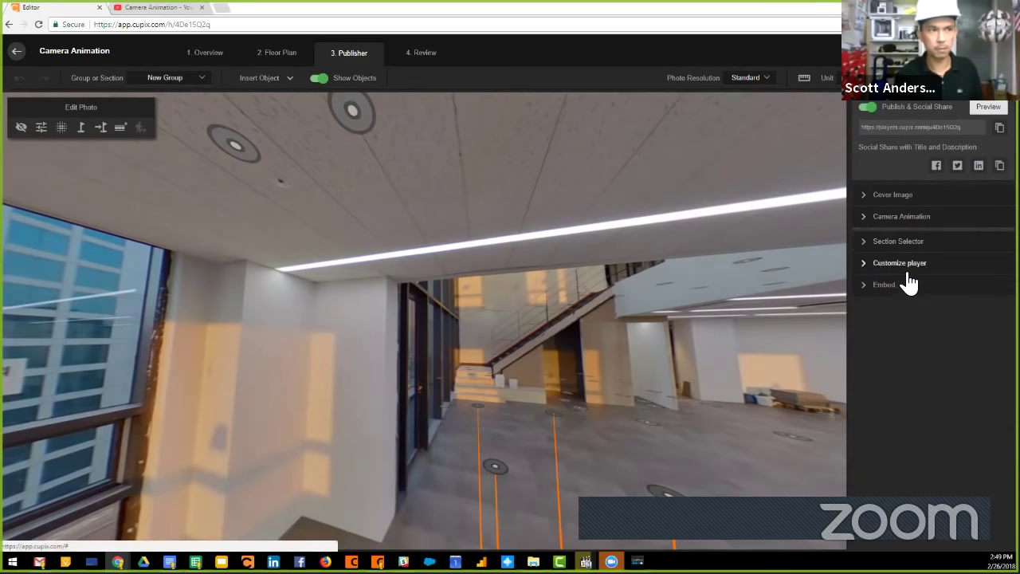
{"action": "left_click", "coordinate": [865, 263]}
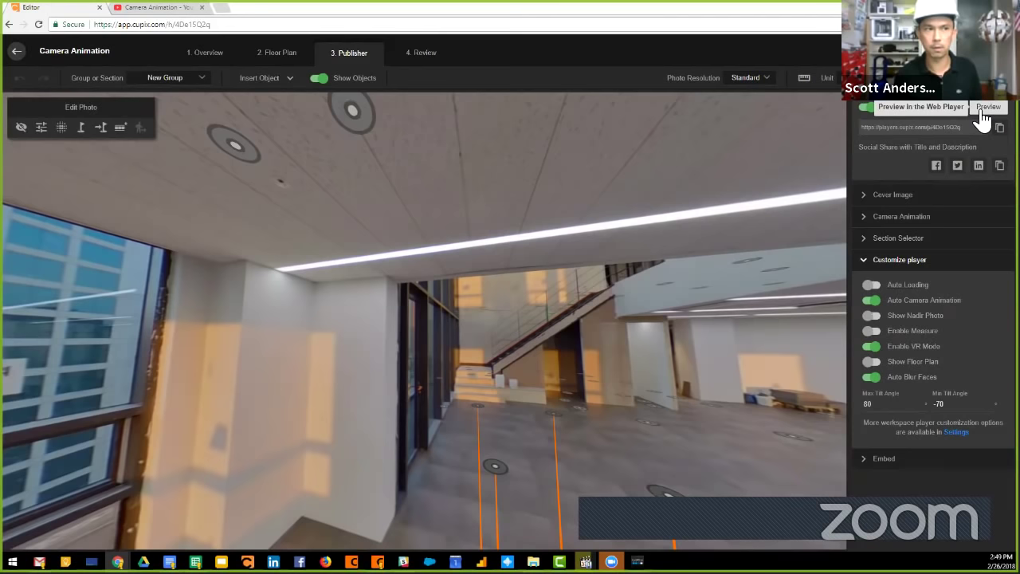
Preview the tour in the web player and maximize the preview window.
{"action": "left_click", "coordinate": [986, 112]}
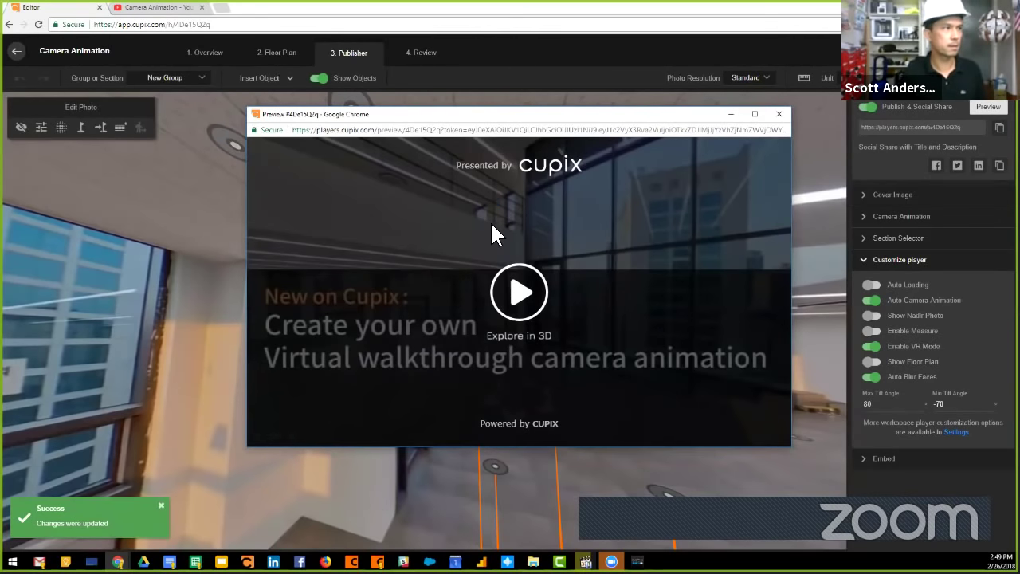
{"action": "key", "text": "super+Up"}
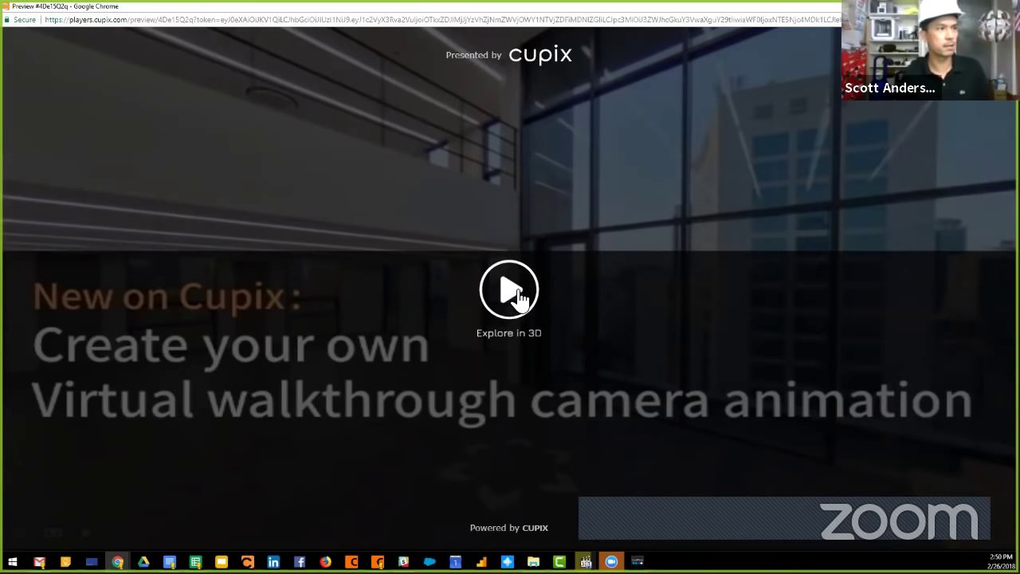
Start the Explore in 3D walkthrough preview in Cupix Player.
{"action": "left_click", "coordinate": [511, 294]}
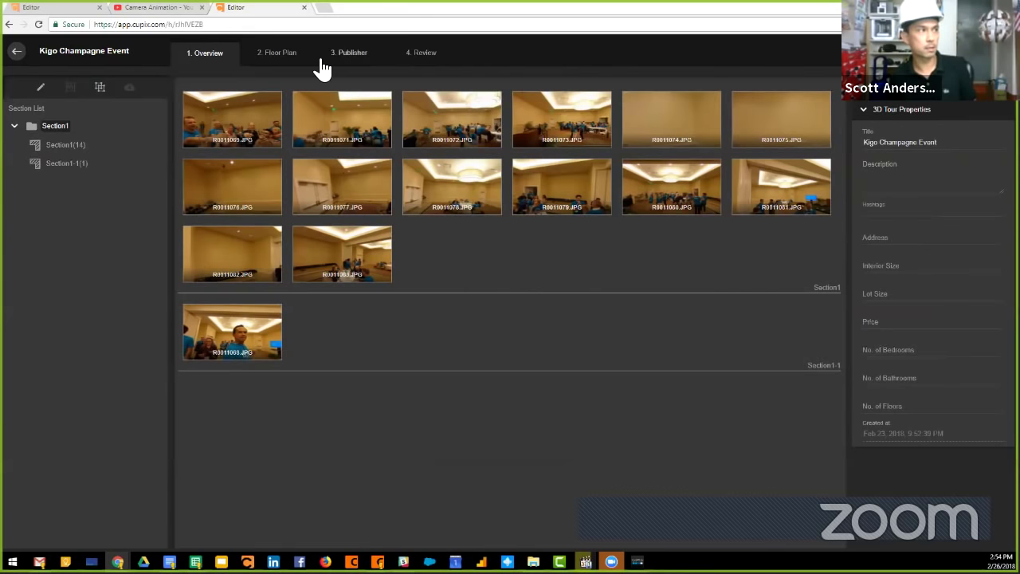
Open the Kigo Champagne Event floor plan and look around the 360° photo.
{"action": "left_click", "coordinate": [287, 56]}
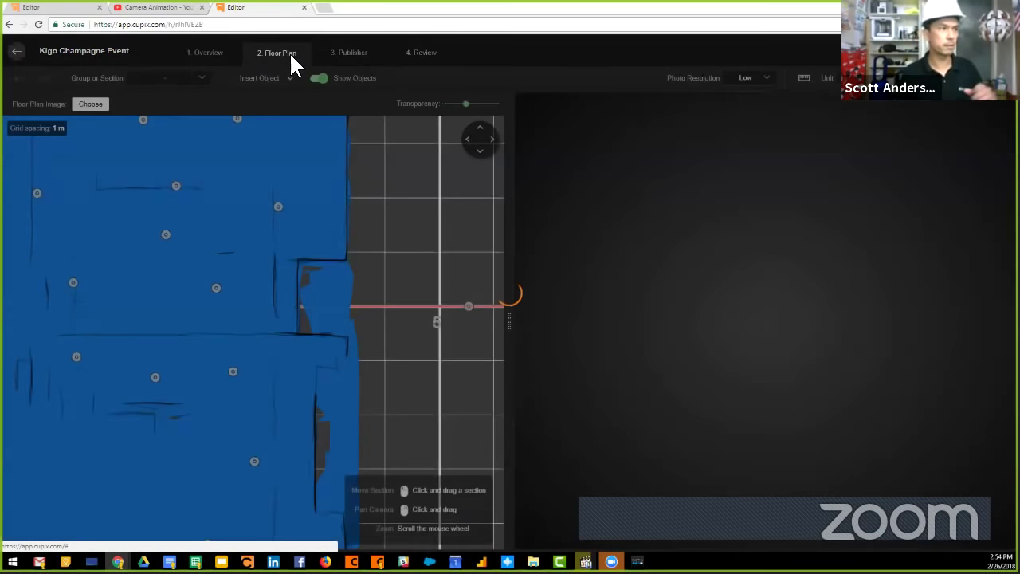
{"action": "scroll", "coordinate": [383, 318], "scroll_direction": "down", "scroll_amount": 2}
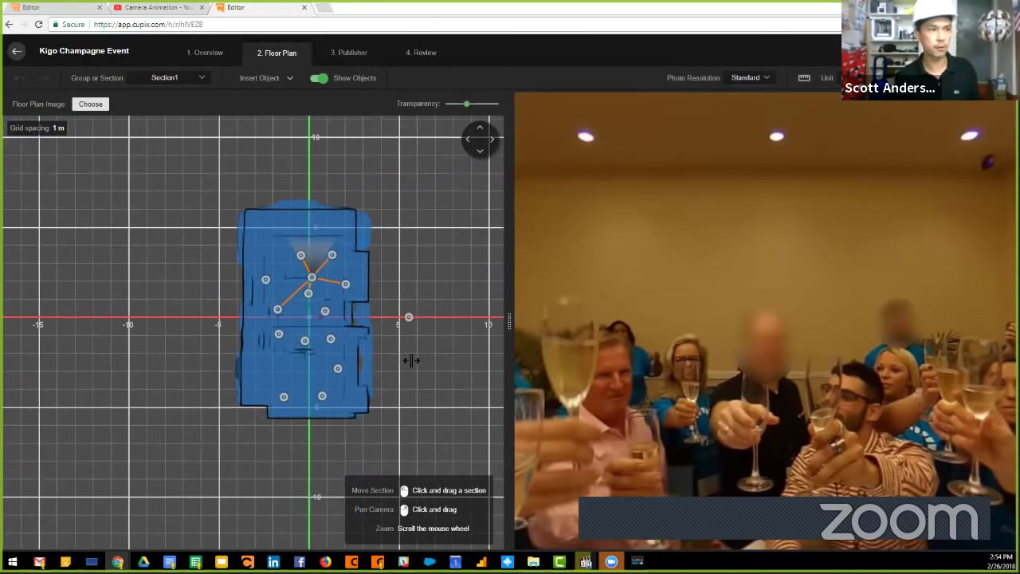
{"action": "mouse_move", "coordinate": [649, 364]}
{"action": "left_mouse_down"}
{"action": "mouse_move", "coordinate": [733, 364]}
{"action": "mouse_move", "coordinate": [703, 325]}
{"action": "left_mouse_up"}
Visit photo spots on the plan: bottom, lower left, centre and top.
{"action": "left_click", "coordinate": [747, 269]}
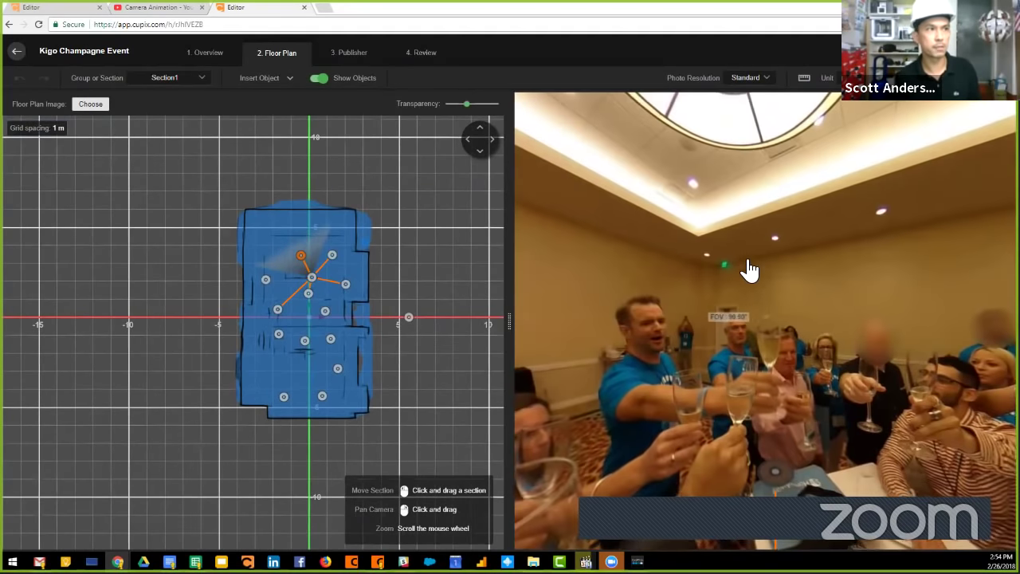
{"action": "mouse_move", "coordinate": [879, 268]}
{"action": "left_mouse_down"}
{"action": "mouse_move", "coordinate": [713, 282]}
{"action": "mouse_move", "coordinate": [808, 258]}
{"action": "left_mouse_up"}
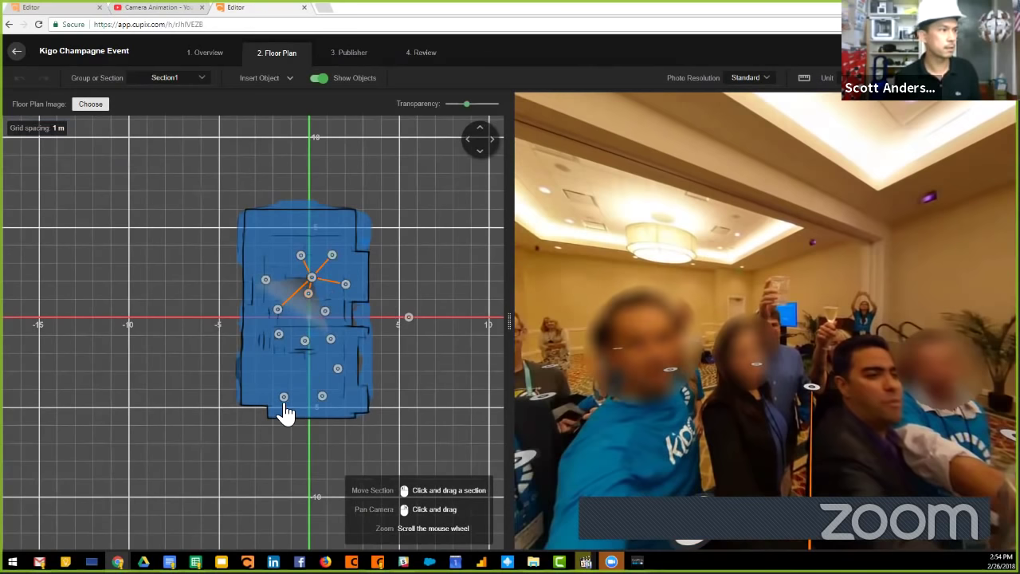
{"action": "left_click", "coordinate": [284, 397]}
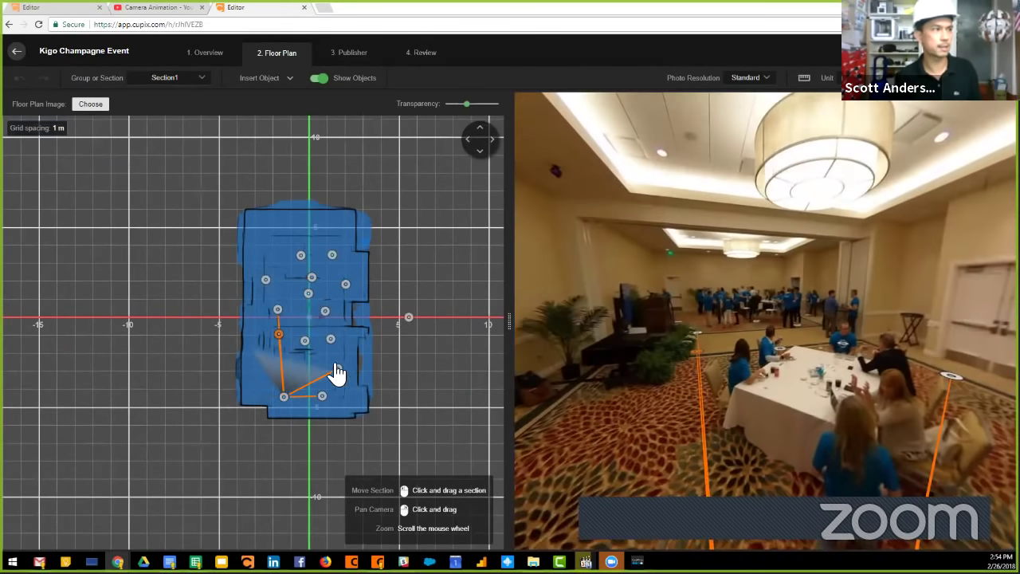
{"action": "left_click", "coordinate": [305, 341]}
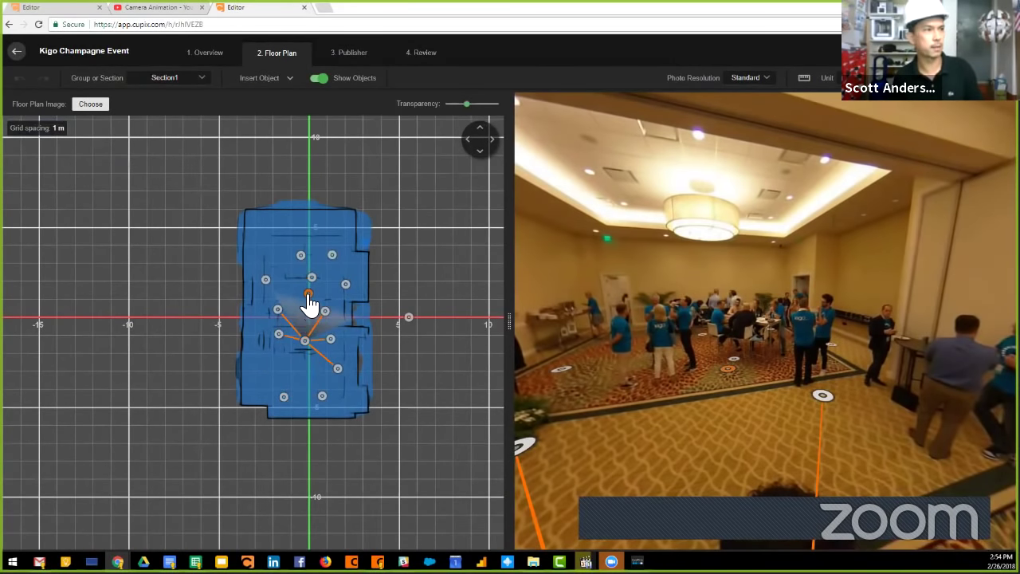
{"action": "left_click", "coordinate": [309, 300]}
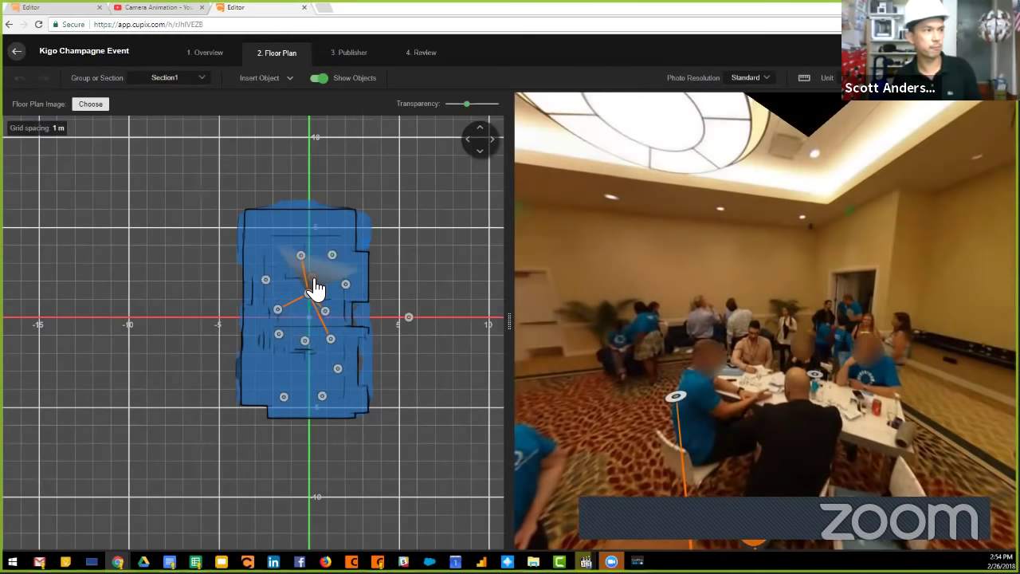
{"action": "left_click", "coordinate": [312, 278]}
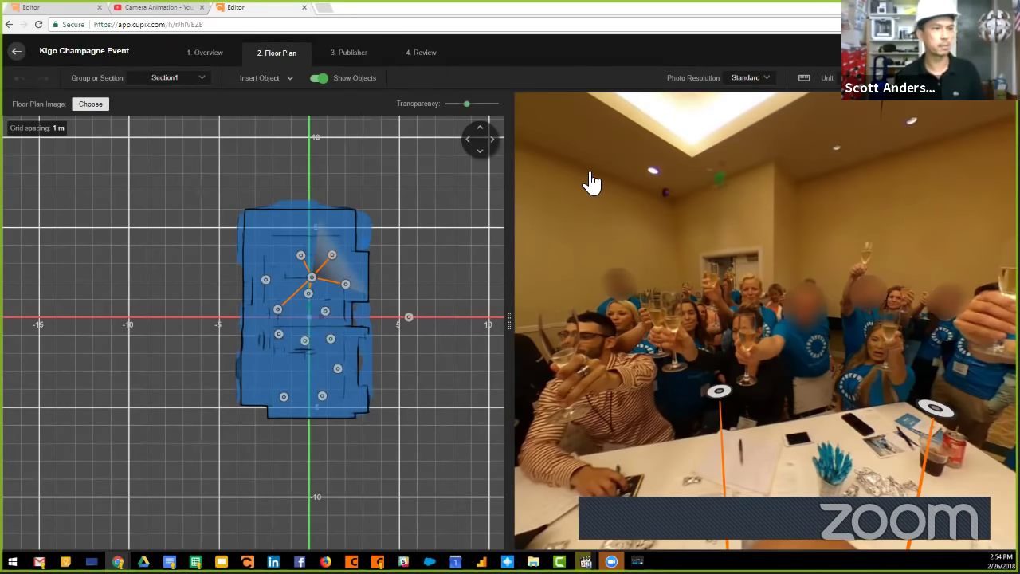
Switch to the Publisher step and turn on Interactive Blur for the entry photo.
{"action": "left_click", "coordinate": [345, 56]}
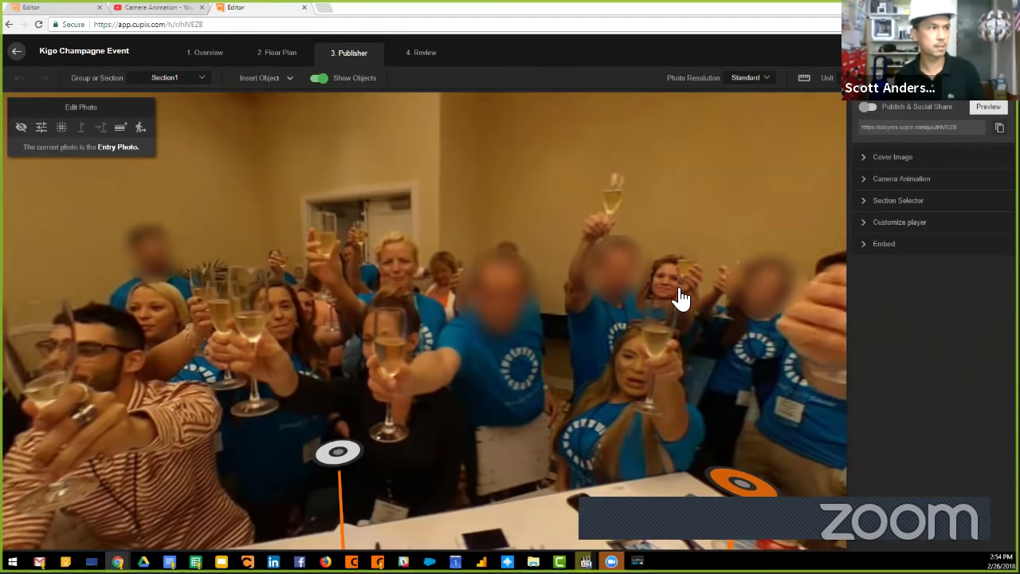
{"action": "left_click_drag", "start_coordinate": [449, 401], "coordinate": [694, 353]}
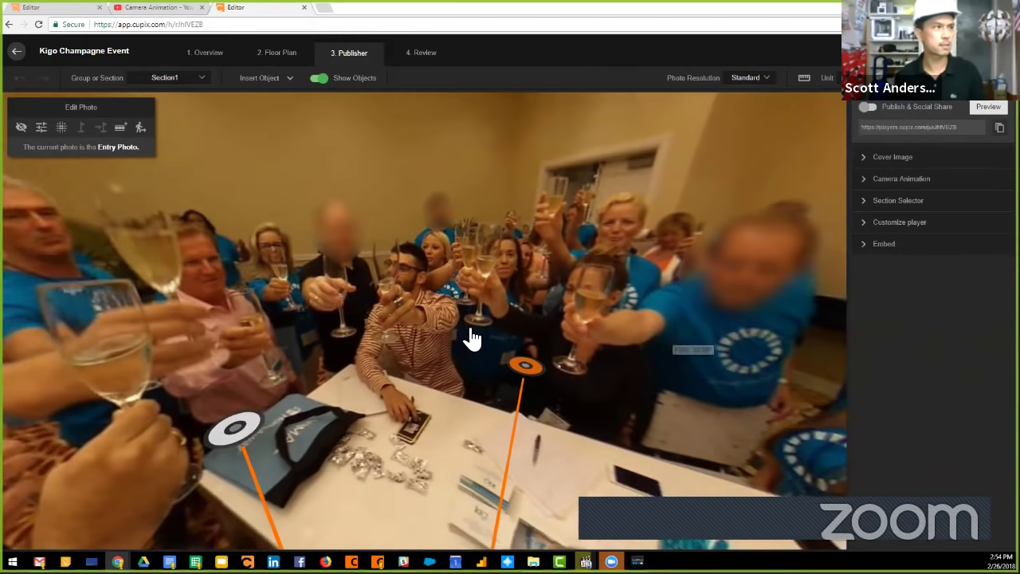
{"action": "left_click_drag", "start_coordinate": [581, 323], "coordinate": [536, 321]}
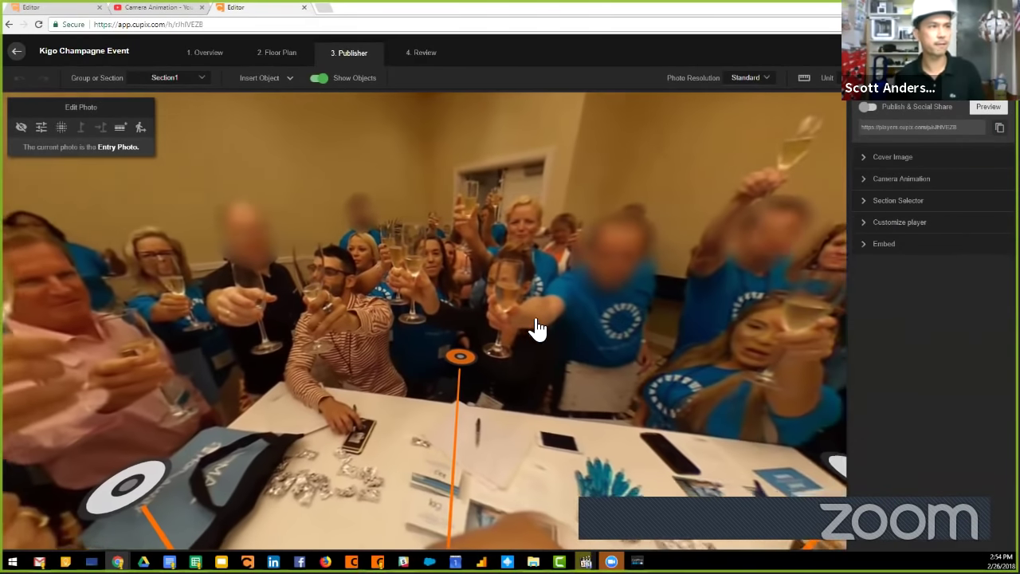
{"action": "left_click_drag", "start_coordinate": [101, 106], "coordinate": [608, 154]}
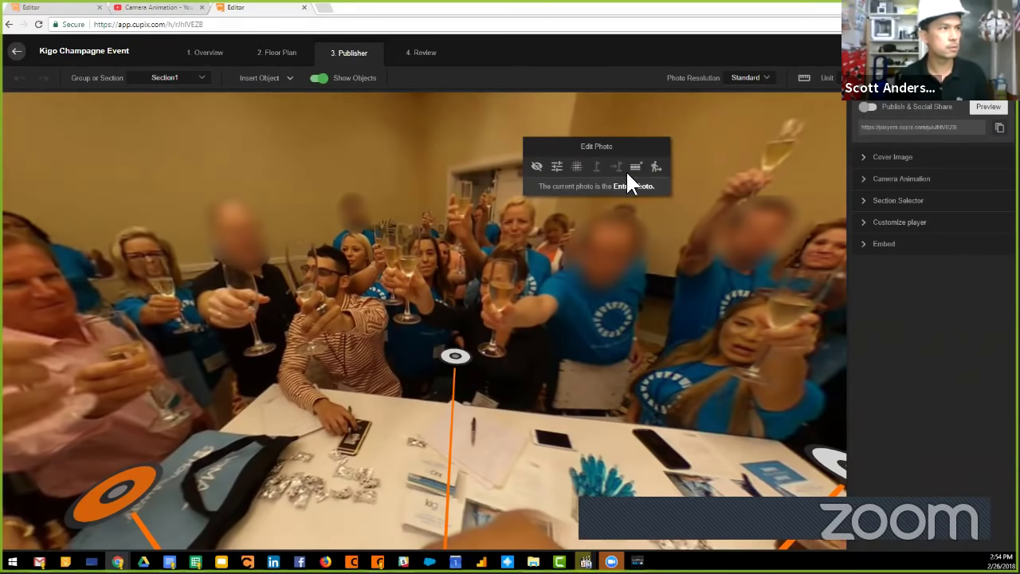
{"action": "left_click", "coordinate": [586, 176]}
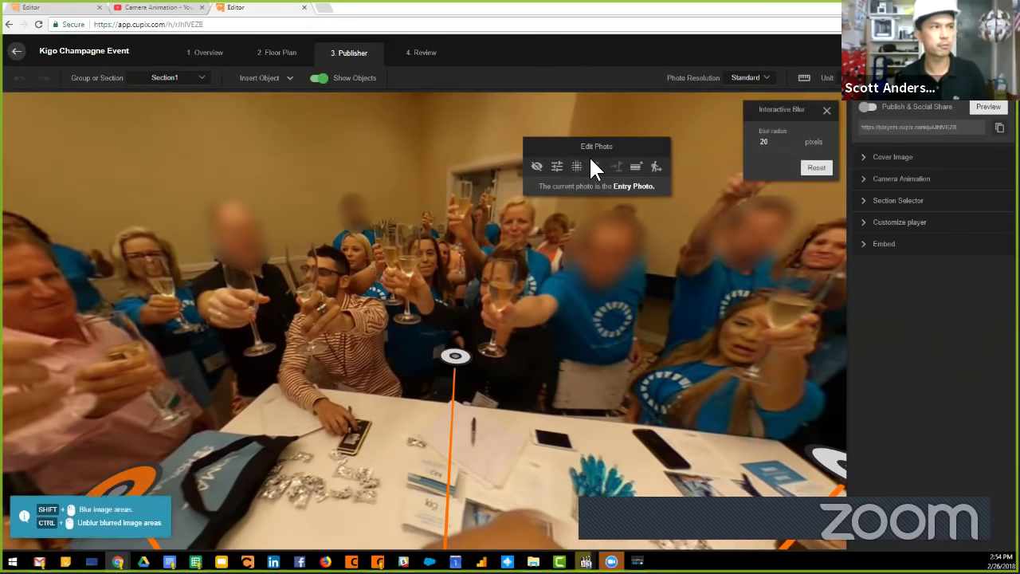
{"action": "left_click_drag", "start_coordinate": [626, 146], "coordinate": [608, 105]}
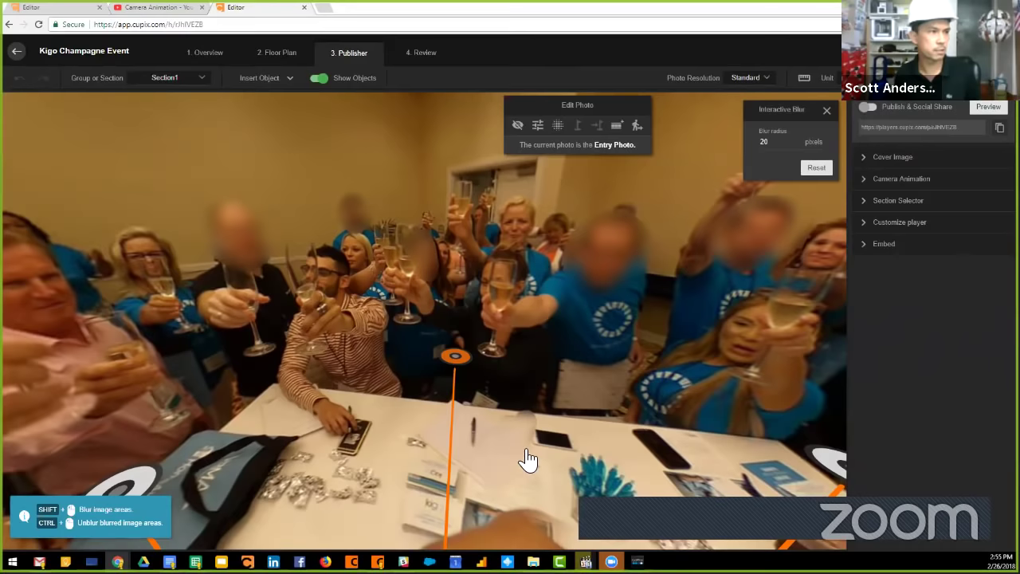
Blur the table foil and two men's faces, raising blur radius to 50.
{"action": "left_click_drag", "start_coordinate": [653, 471], "coordinate": [559, 377]}
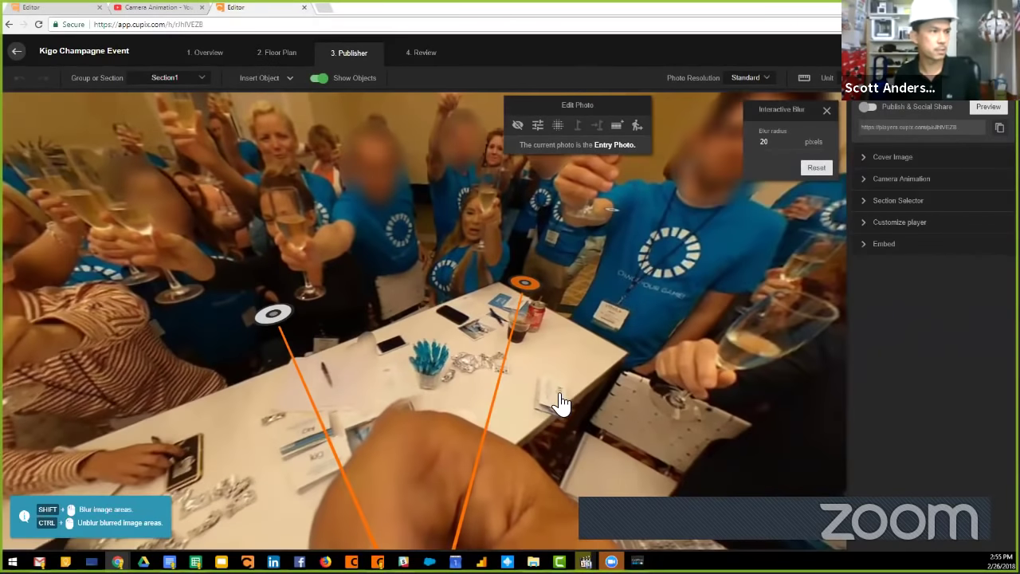
{"action": "left_click_drag", "start_coordinate": [476, 372], "coordinate": [462, 358], "text": "shift"}
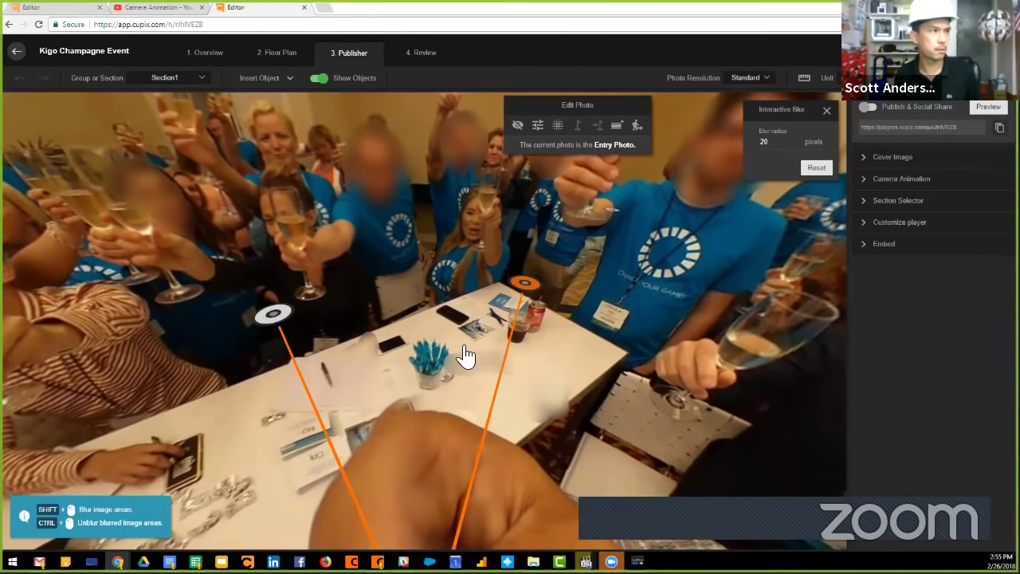
{"action": "left_click_drag", "start_coordinate": [601, 237], "coordinate": [585, 289]}
{"action": "mouse_move", "coordinate": [764, 338]}
{"action": "left_mouse_down", "text": "shift"}
{"action": "mouse_move", "coordinate": [693, 367]}
{"action": "mouse_move", "coordinate": [790, 401]}
{"action": "left_mouse_up", "text": "shift"}
{"action": "double_click", "coordinate": [779, 145]}
{"action": "type", "text": "50"}
{"action": "left_click_drag", "start_coordinate": [829, 313], "coordinate": [799, 348], "text": "shift"}
Move to the wall-counter photo and blur the group's heads at upper left.
{"action": "left_click_drag", "start_coordinate": [740, 359], "coordinate": [680, 319]}
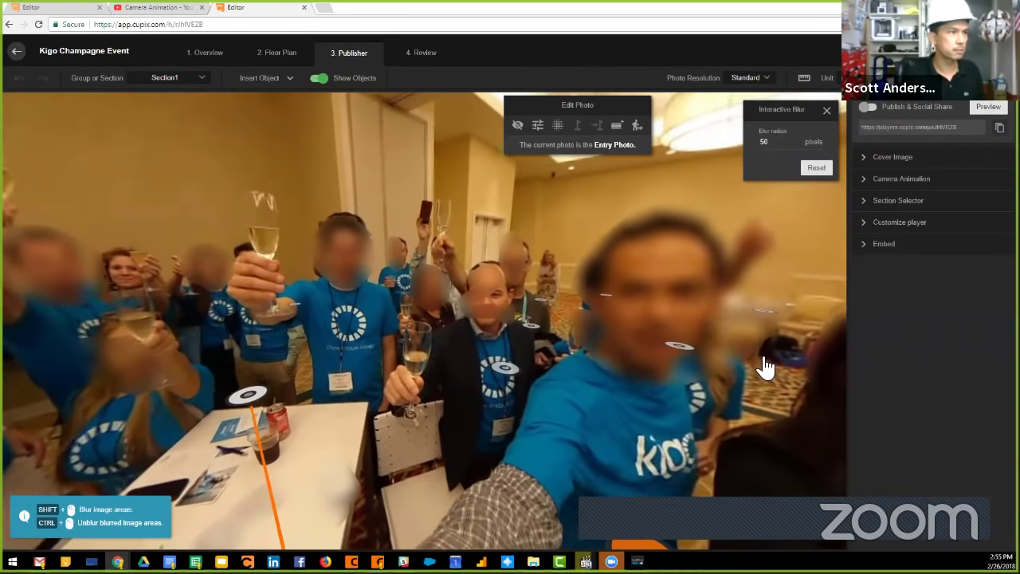
{"action": "left_click_drag", "start_coordinate": [765, 364], "coordinate": [502, 279]}
{"action": "left_click_drag", "start_coordinate": [694, 289], "coordinate": [491, 309]}
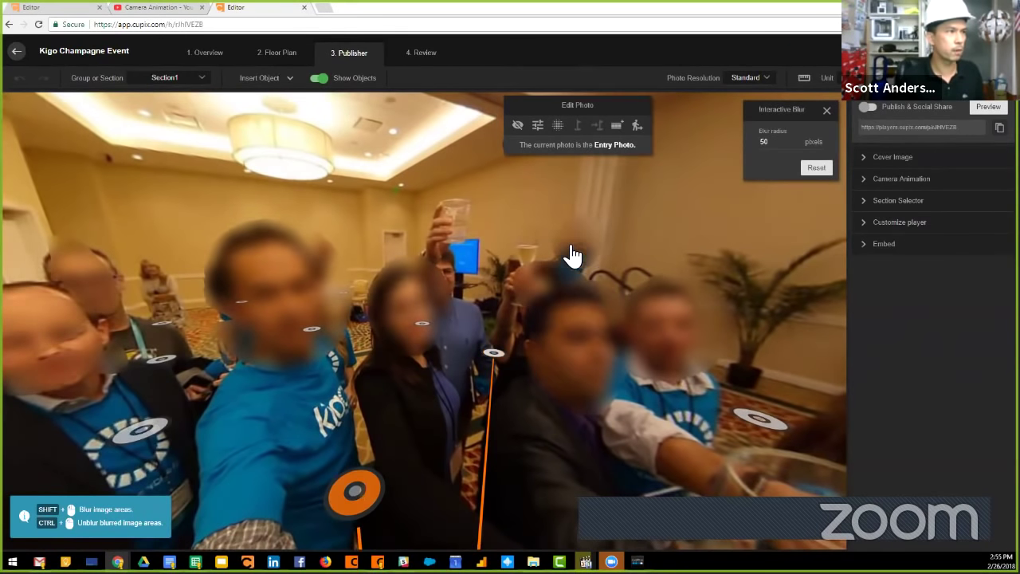
{"action": "left_click_drag", "start_coordinate": [658, 216], "coordinate": [680, 260]}
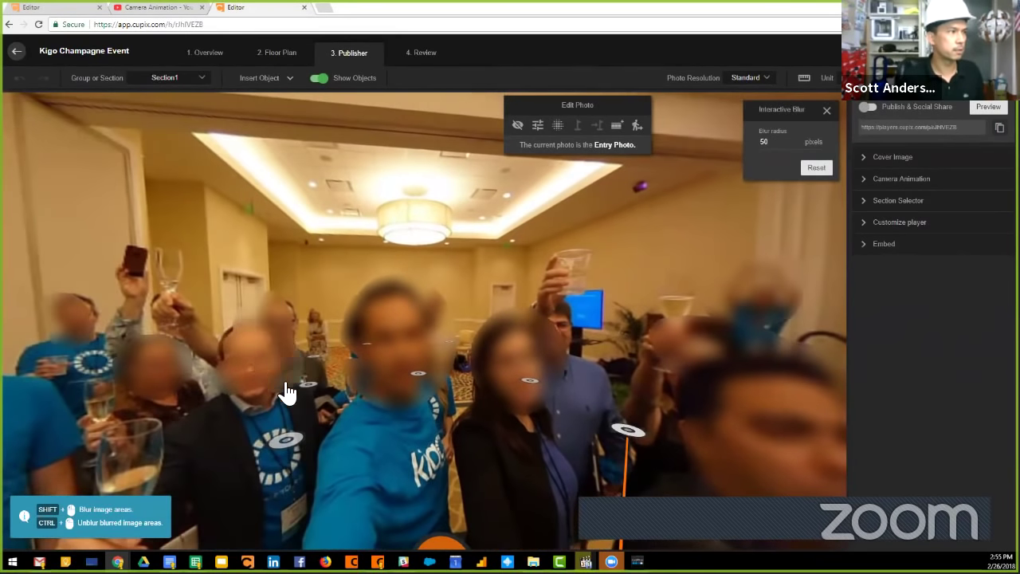
{"action": "left_click_drag", "start_coordinate": [228, 422], "coordinate": [637, 391]}
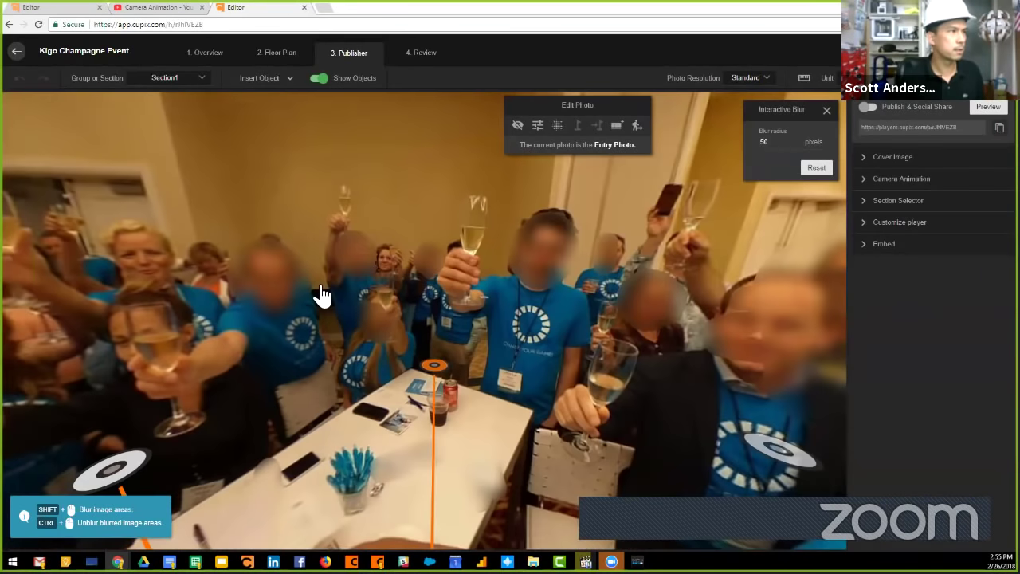
{"action": "left_click", "coordinate": [391, 274]}
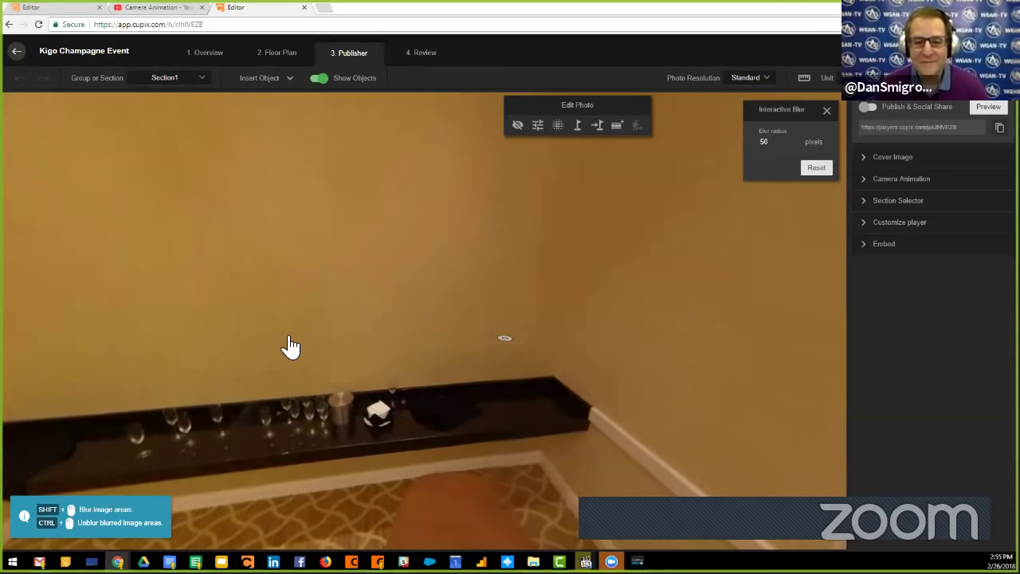
{"action": "left_click_drag", "start_coordinate": [287, 348], "coordinate": [432, 321]}
{"action": "left_click_drag", "start_coordinate": [292, 340], "coordinate": [699, 326]}
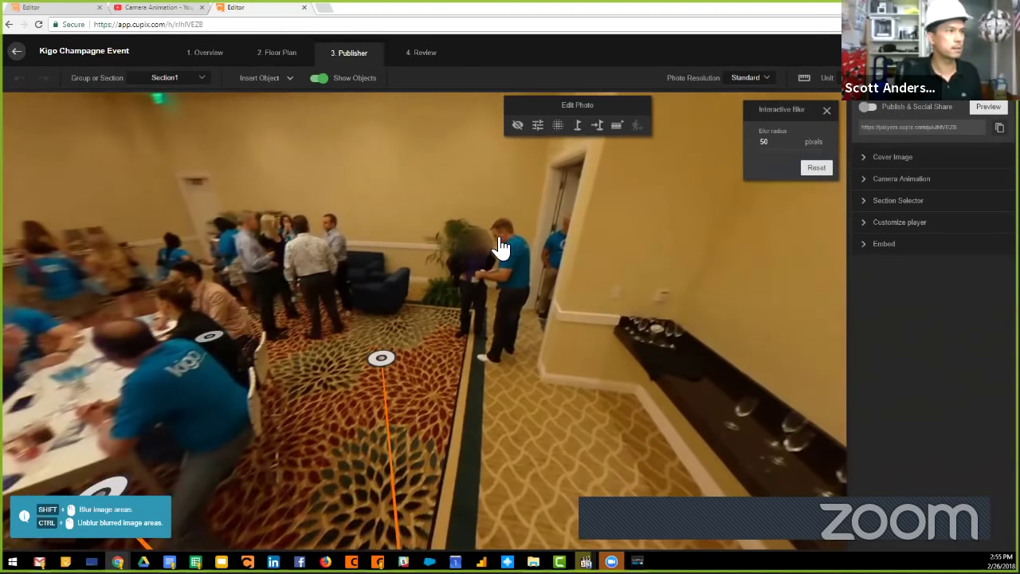
{"action": "left_click_drag", "start_coordinate": [235, 239], "coordinate": [341, 231], "text": "shift"}
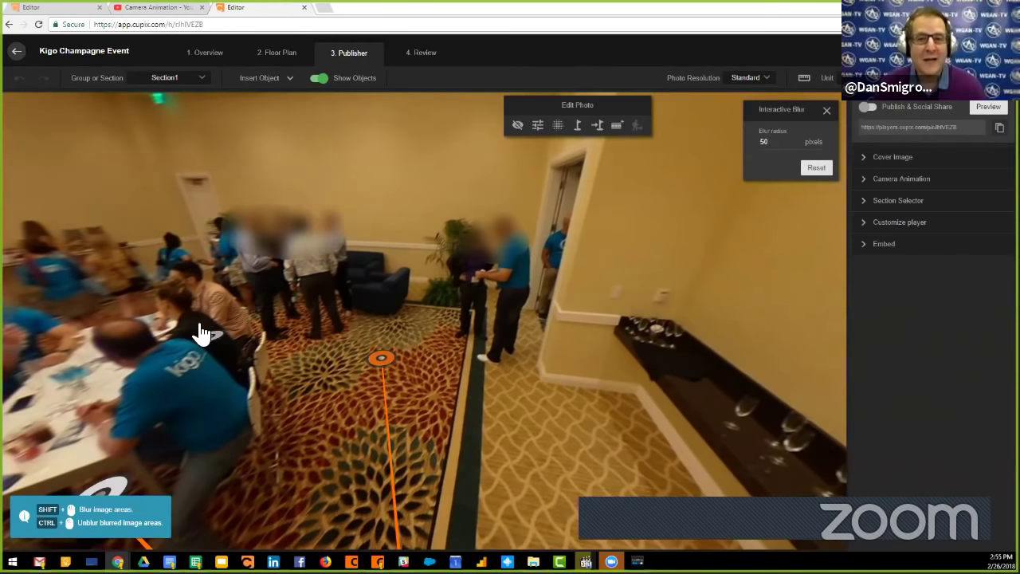
Step to the toast-table photos and blur the central, grey-haired and blonde guests' faces.
{"action": "left_click", "coordinate": [383, 356]}
{"action": "left_click", "coordinate": [385, 349]}
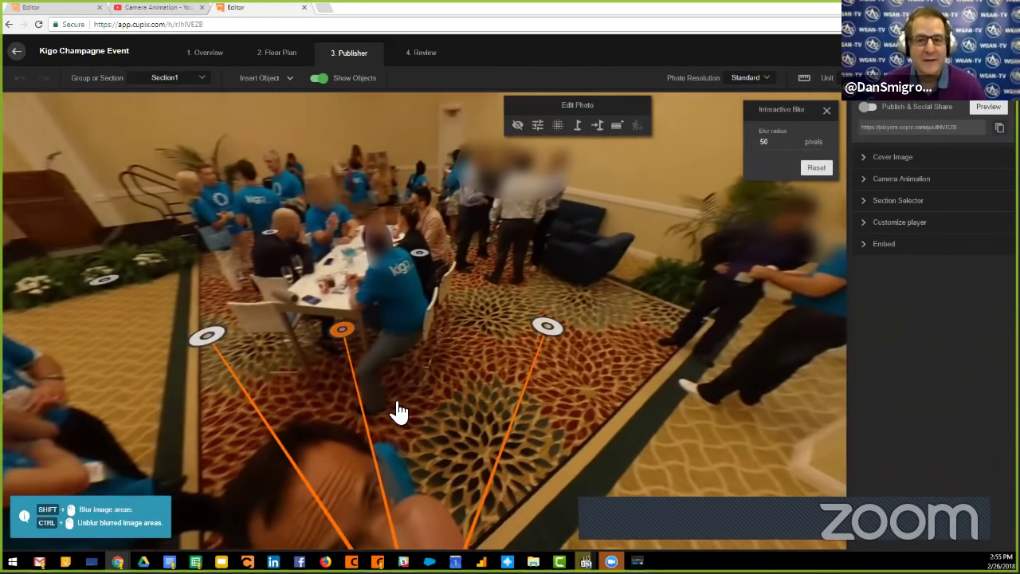
{"action": "left_click", "coordinate": [491, 339]}
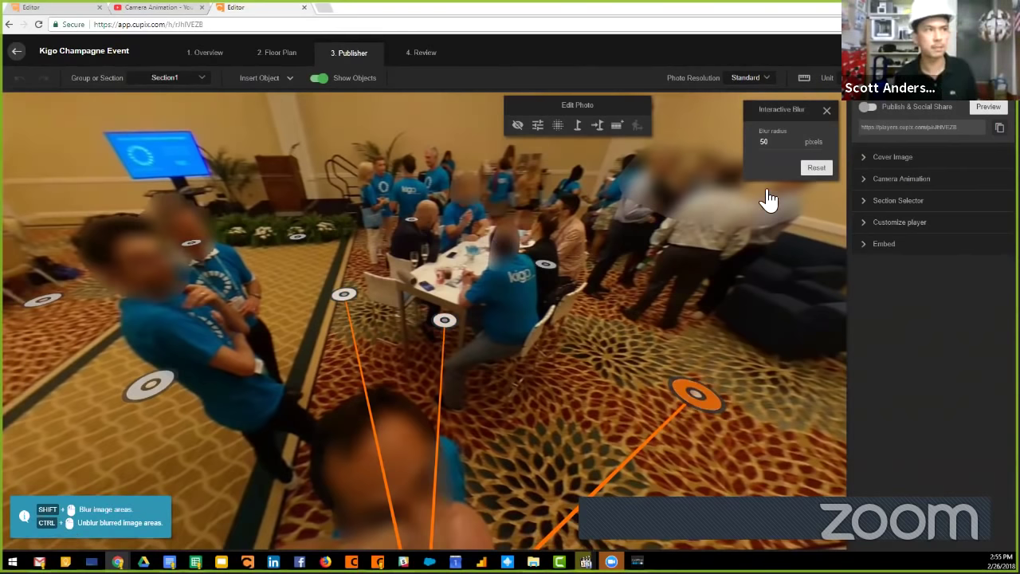
{"action": "left_click", "coordinate": [444, 322]}
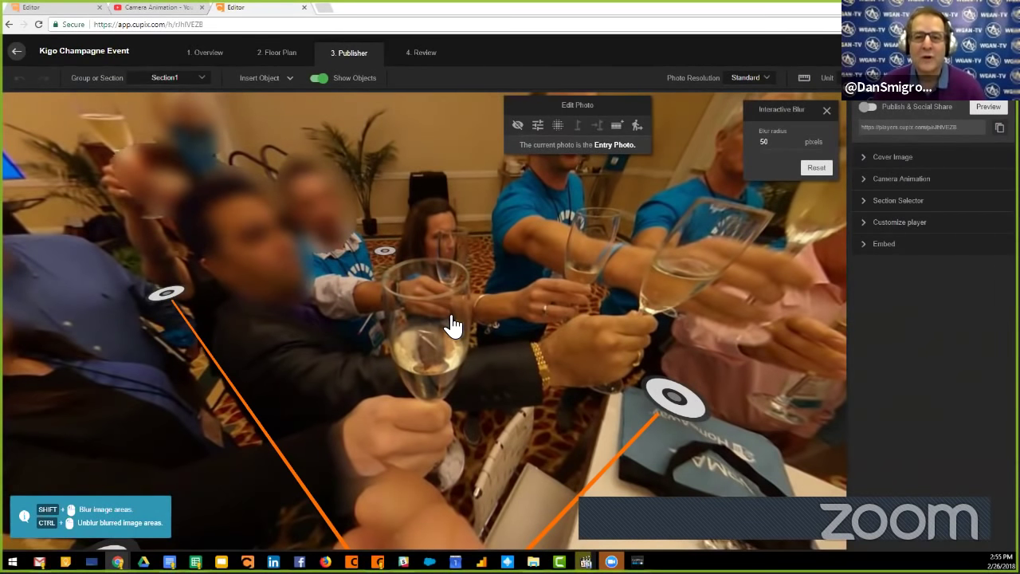
{"action": "left_click", "coordinate": [699, 257]}
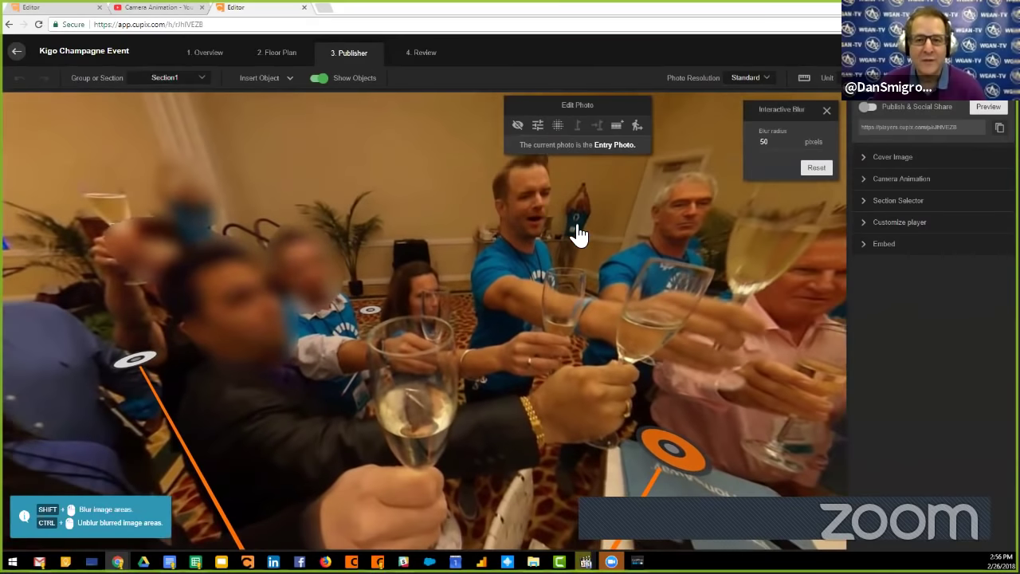
{"action": "left_click", "coordinate": [522, 196], "text": "shift"}
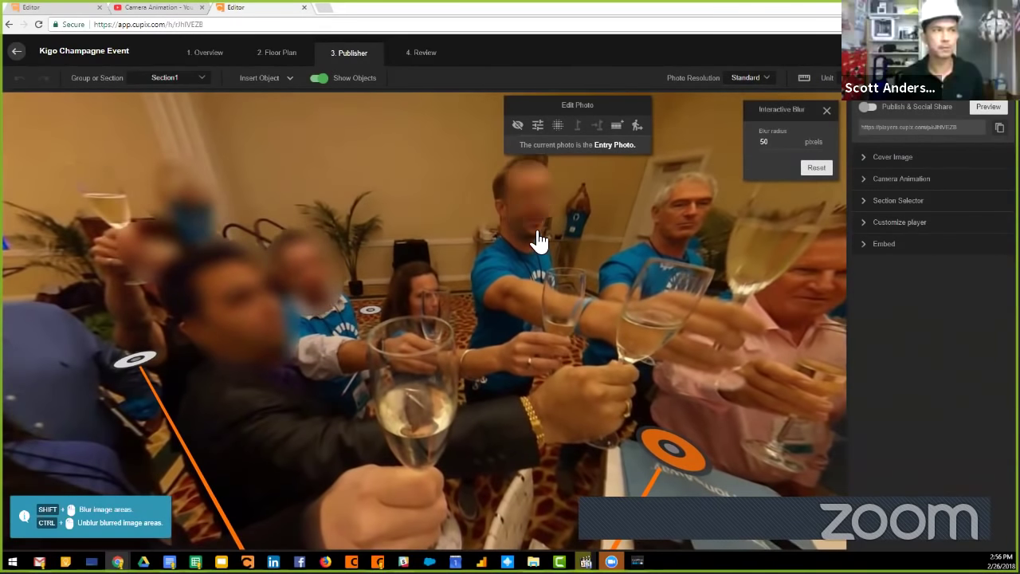
{"action": "left_click", "coordinate": [689, 206], "text": "shift"}
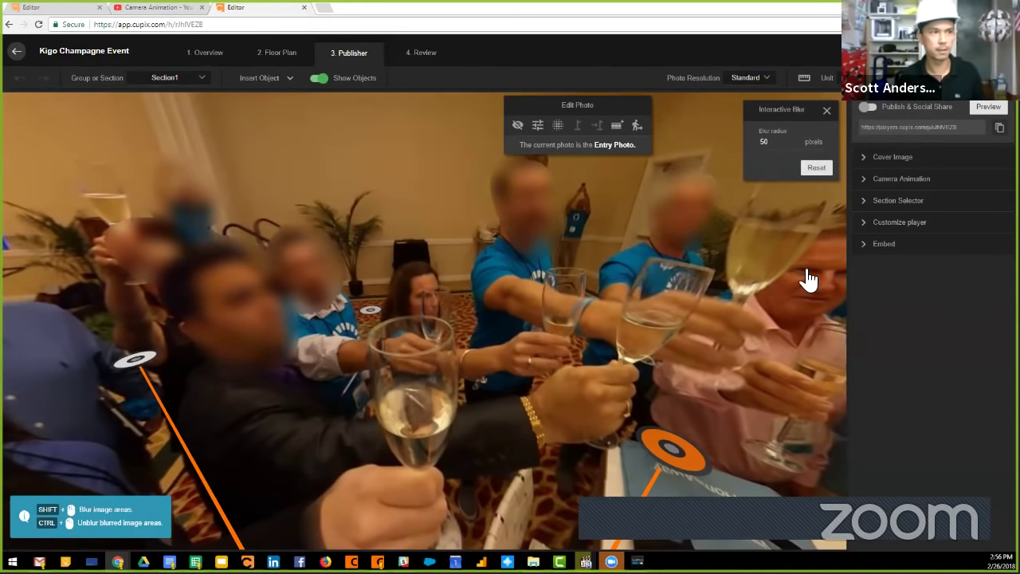
{"action": "left_click", "coordinate": [689, 345]}
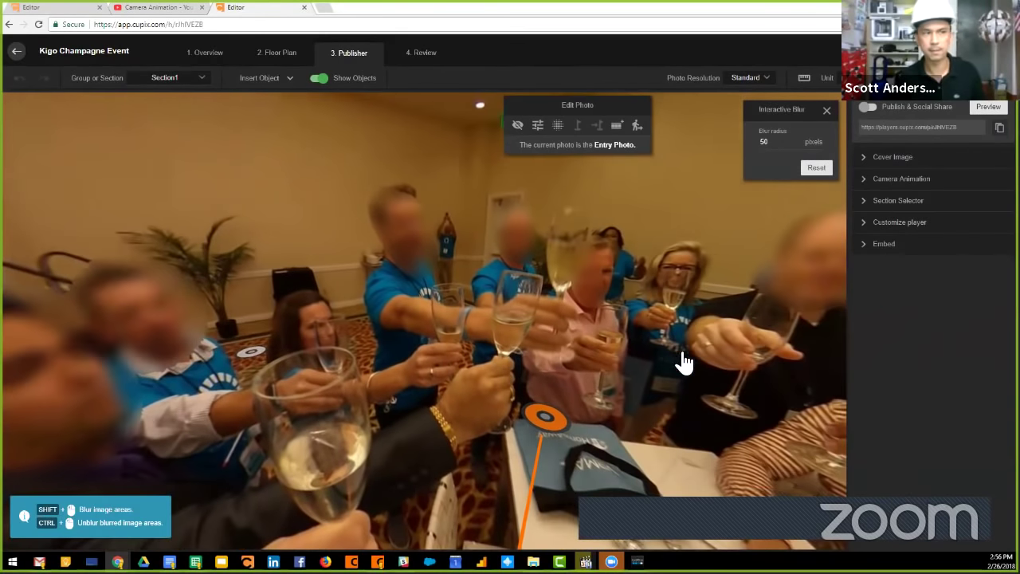
{"action": "left_click", "coordinate": [671, 285], "text": "shift"}
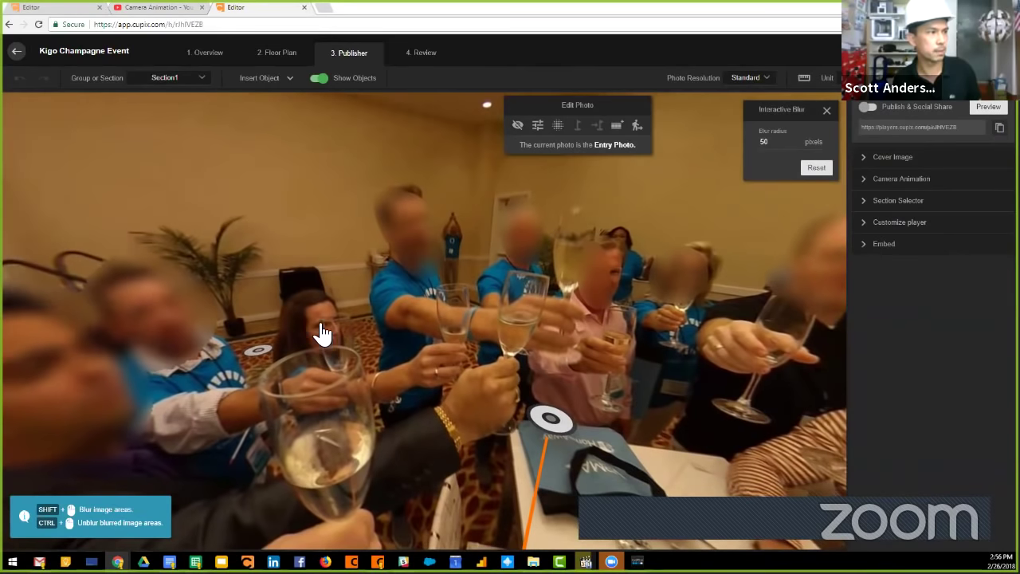
Blur the woman by the plant, the dark-haired man, the blonde woman and another woman.
{"action": "left_click", "coordinate": [319, 338], "text": "shift"}
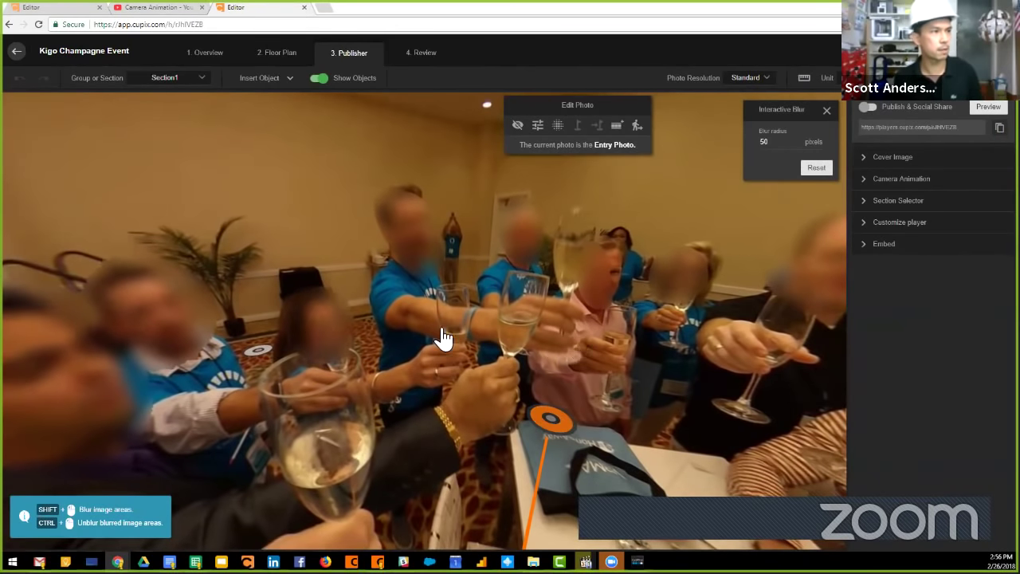
{"action": "left_click_drag", "start_coordinate": [441, 339], "coordinate": [565, 296]}
{"action": "left_click", "coordinate": [566, 264], "text": "shift"}
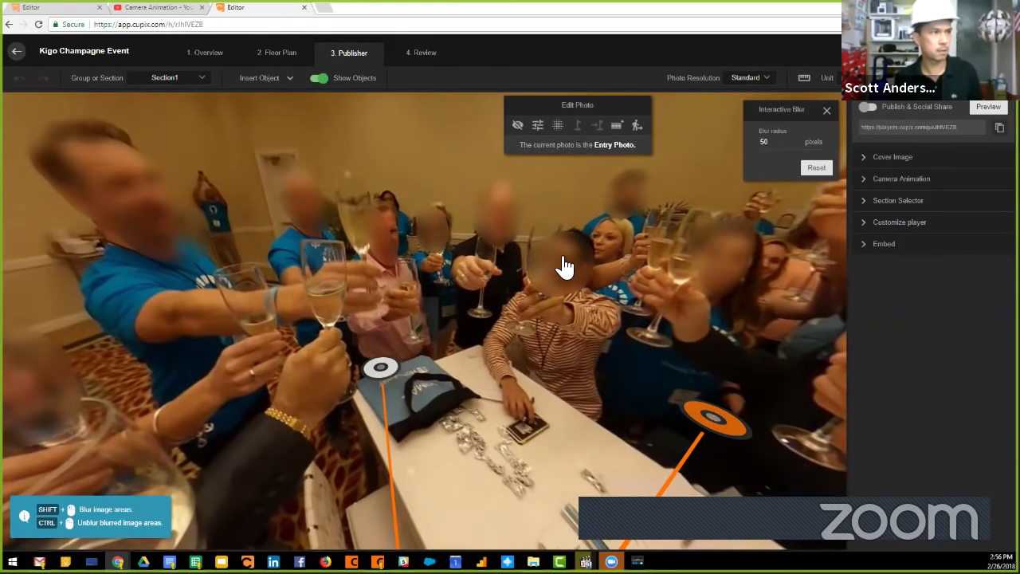
{"action": "left_click_drag", "start_coordinate": [551, 314], "coordinate": [569, 250]}
{"action": "left_click", "coordinate": [674, 220], "text": "shift"}
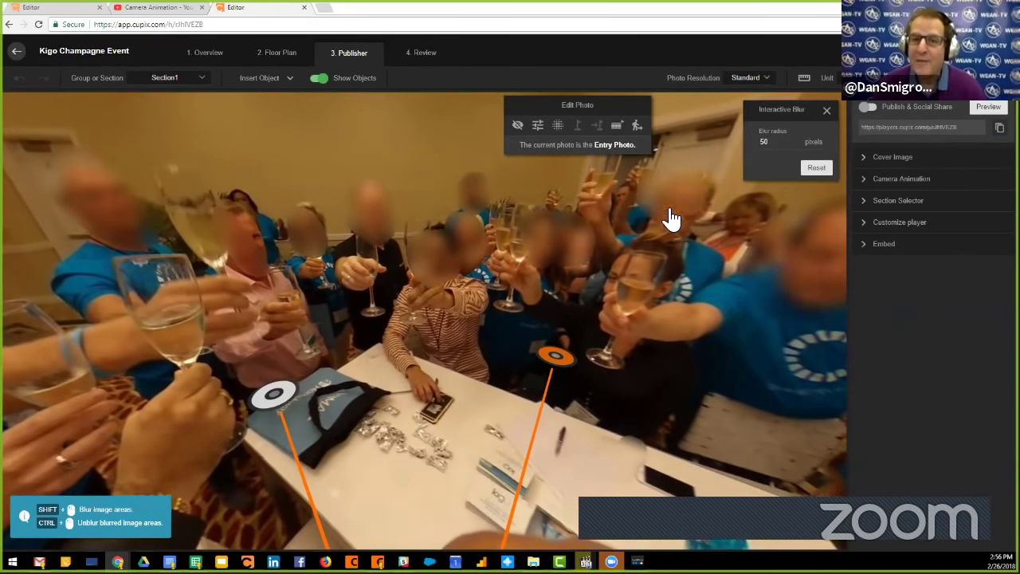
{"action": "left_click_drag", "start_coordinate": [733, 280], "coordinate": [624, 257]}
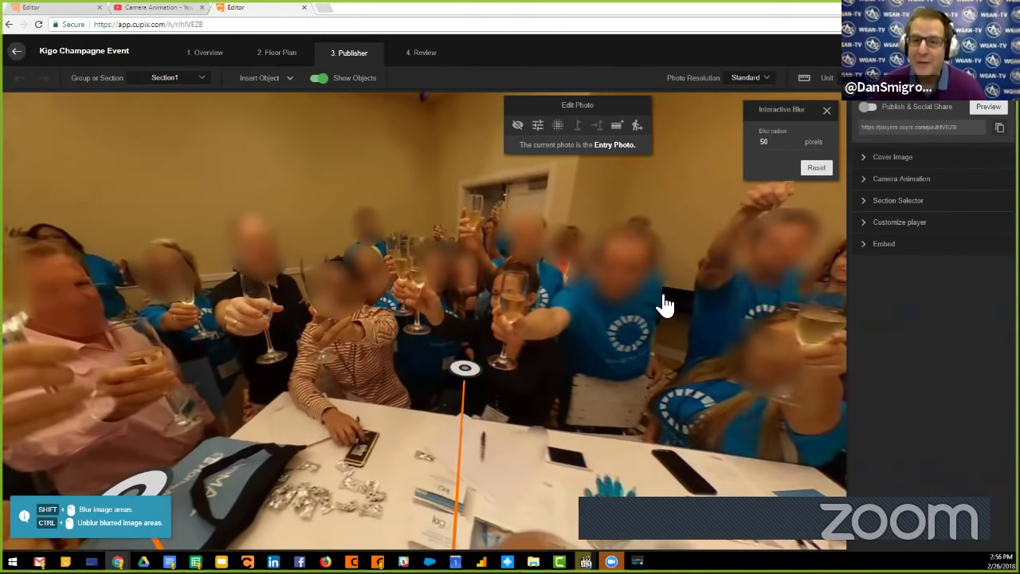
{"action": "scroll", "coordinate": [769, 278], "scroll_direction": "down", "scroll_amount": 2}
{"action": "left_click", "coordinate": [786, 279], "text": "shift"}
{"action": "left_click_drag", "start_coordinate": [776, 342], "coordinate": [552, 340]}
{"action": "scroll", "coordinate": [638, 335], "scroll_direction": "down", "scroll_amount": 2}
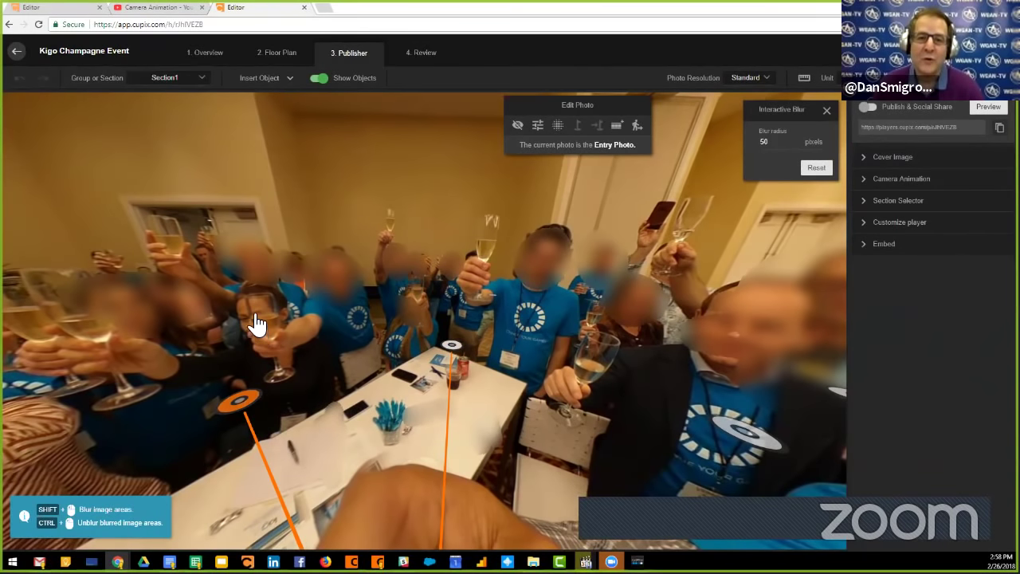
{"action": "left_click_drag", "start_coordinate": [255, 322], "coordinate": [243, 327]}
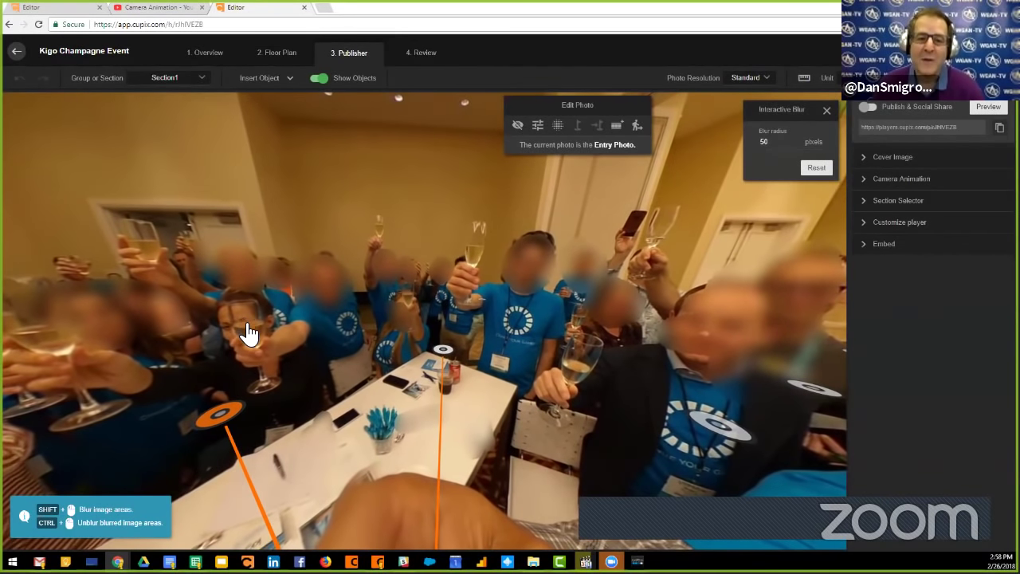
{"action": "left_click", "coordinate": [272, 59]}
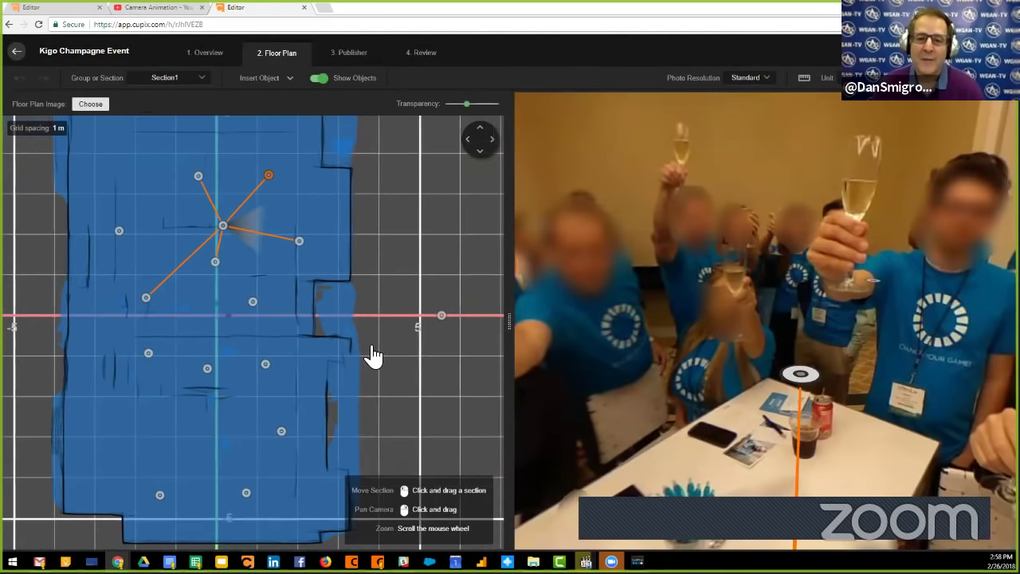
{"action": "scroll", "coordinate": [373, 356], "scroll_direction": "down", "scroll_amount": 3}
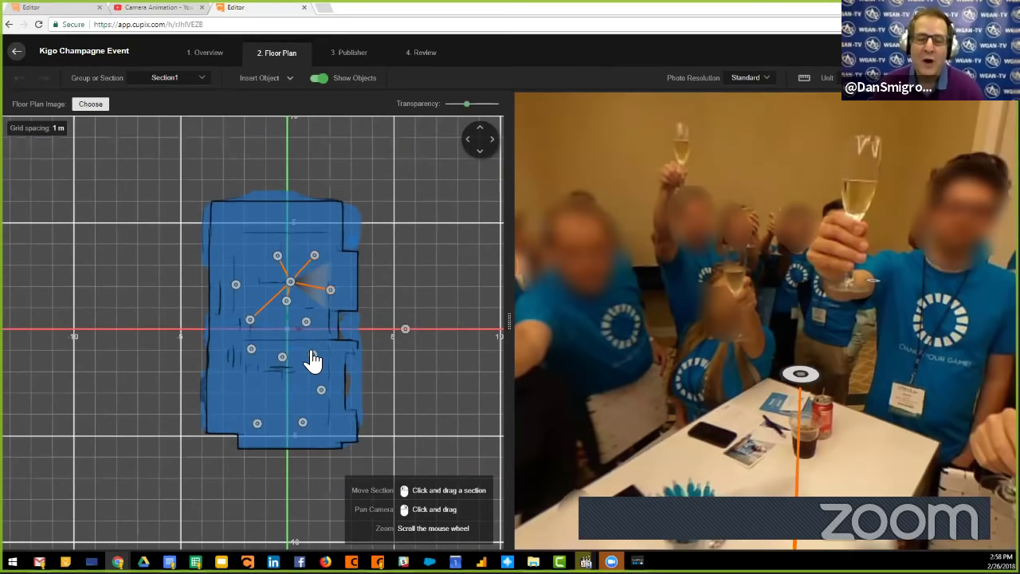
{"action": "left_click_drag", "start_coordinate": [410, 380], "coordinate": [423, 380]}
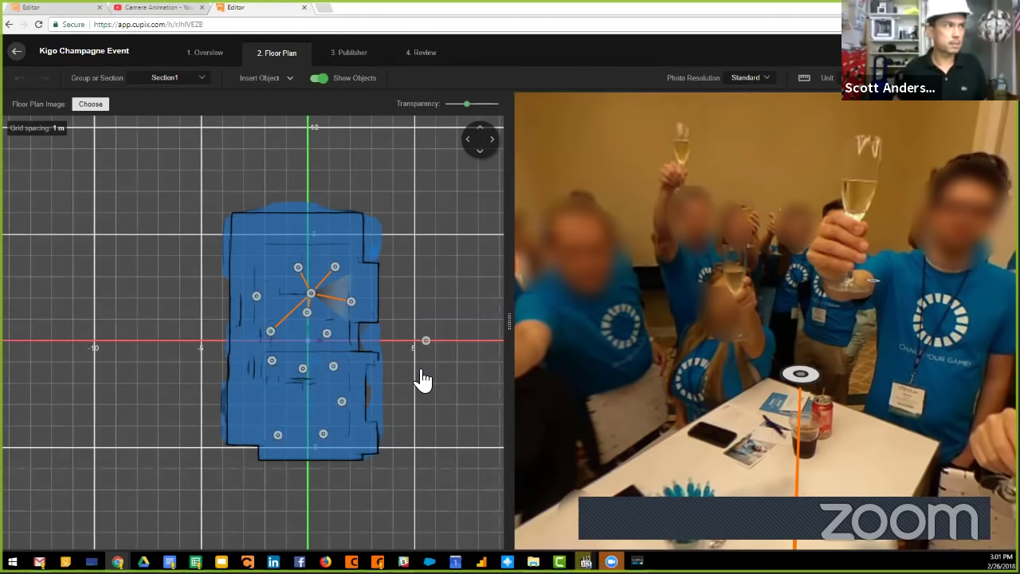
Show the Publisher step with the Customize player options expanded.
{"action": "left_click", "coordinate": [352, 52]}
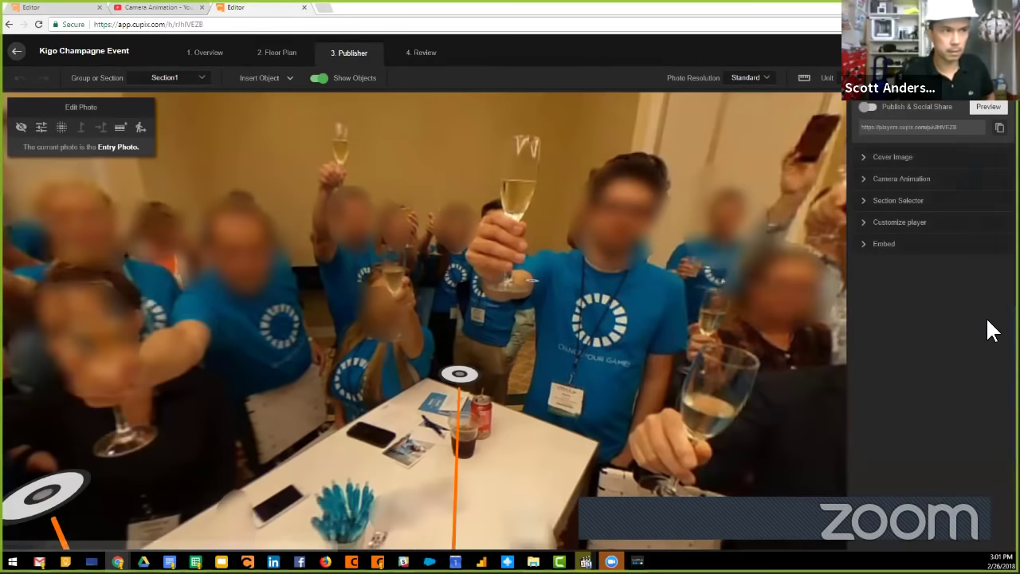
{"action": "left_click", "coordinate": [877, 225]}
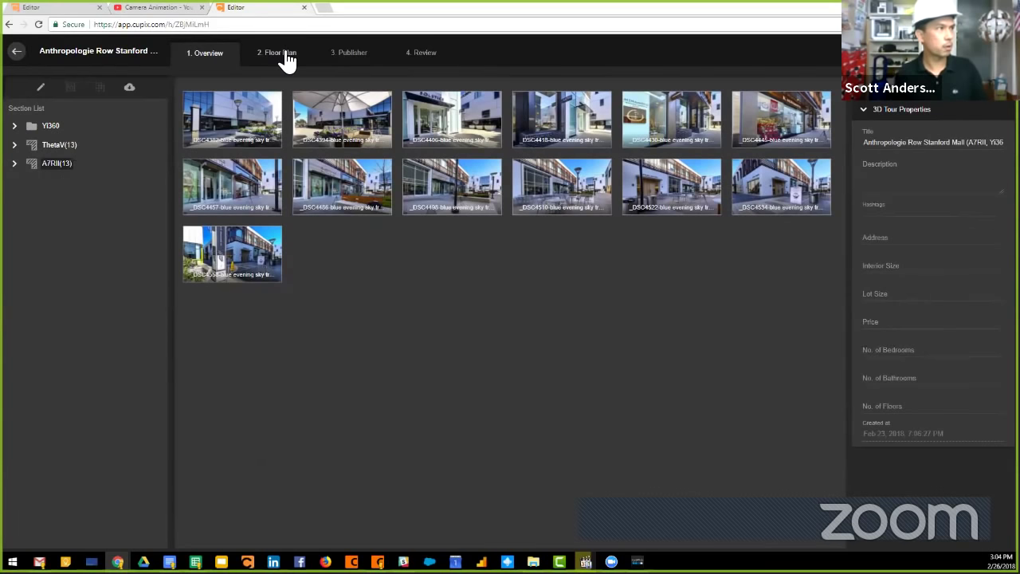
Move the mall tour to Publisher and zoom out the storefront panorama.
{"action": "left_click", "coordinate": [365, 56]}
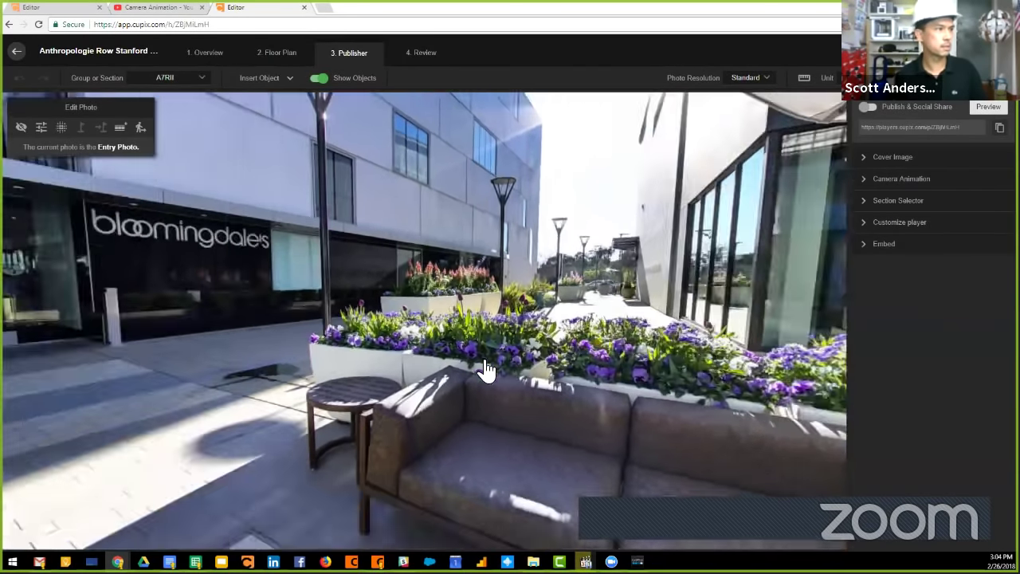
{"action": "scroll", "coordinate": [309, 358], "scroll_direction": "down", "scroll_amount": 3}
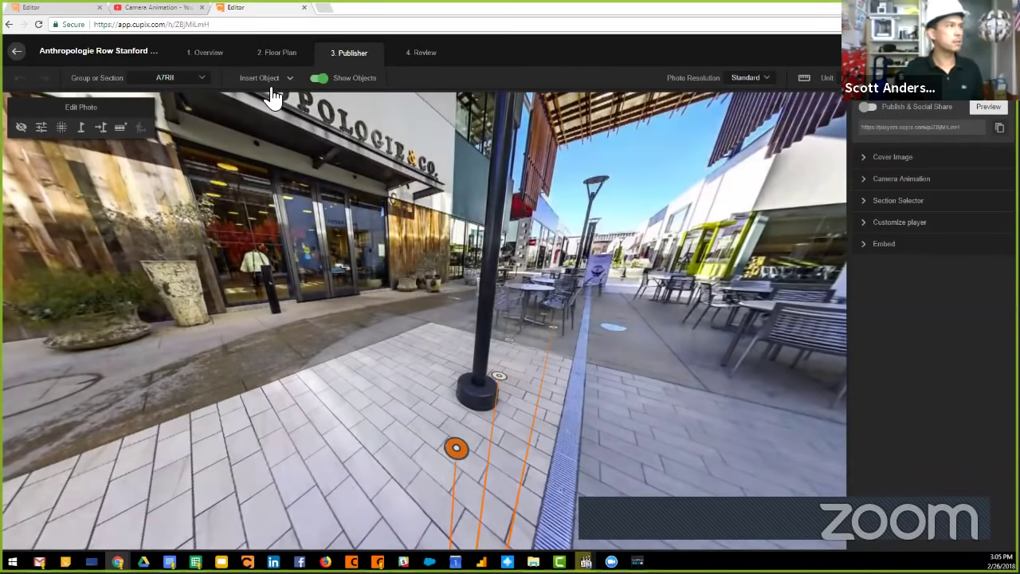
Insert a pushpin above the Anthropologie sign and turn on its leader line.
{"action": "left_click", "coordinate": [280, 77]}
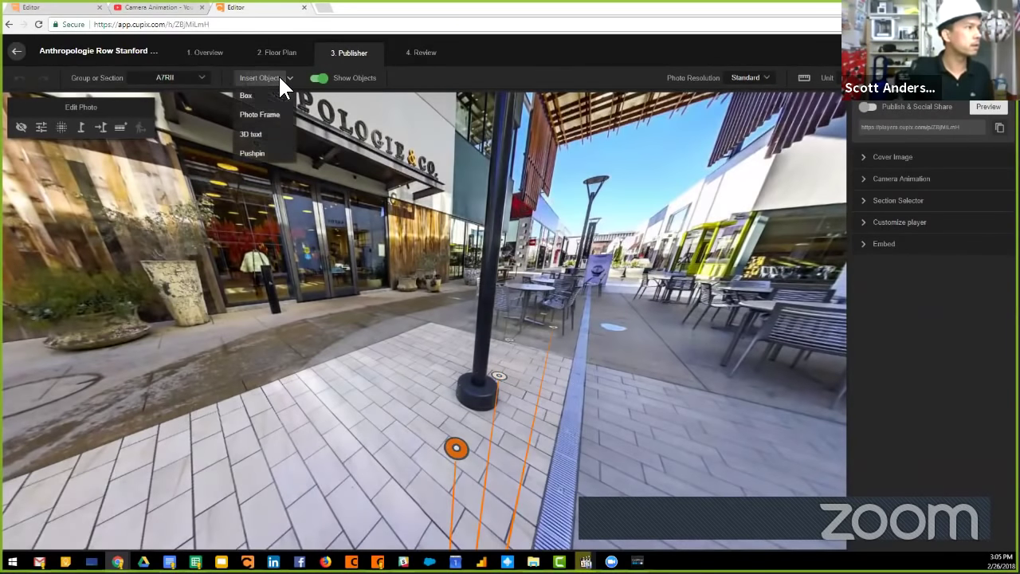
{"action": "left_click", "coordinate": [252, 153]}
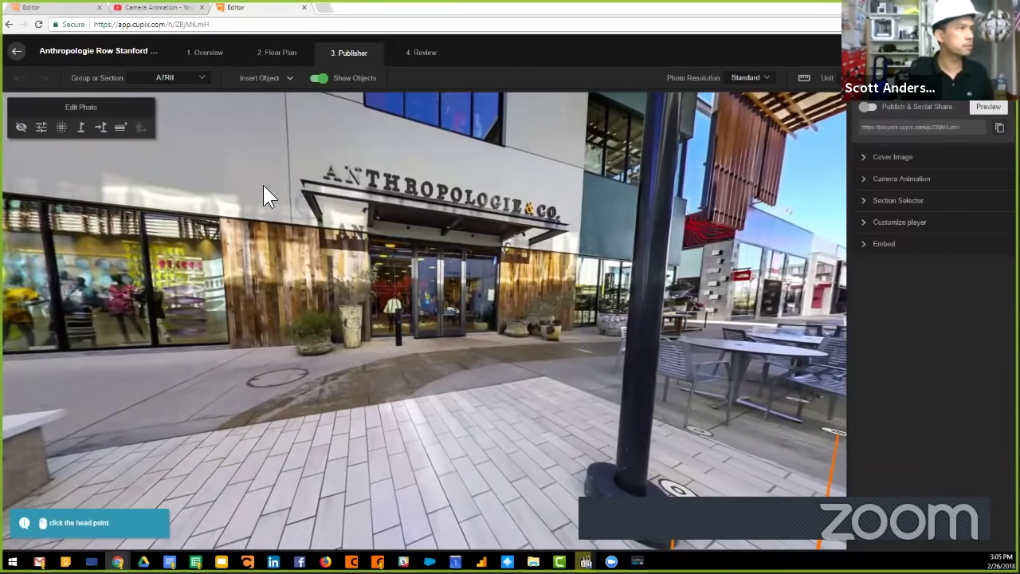
{"action": "left_click", "coordinate": [270, 184]}
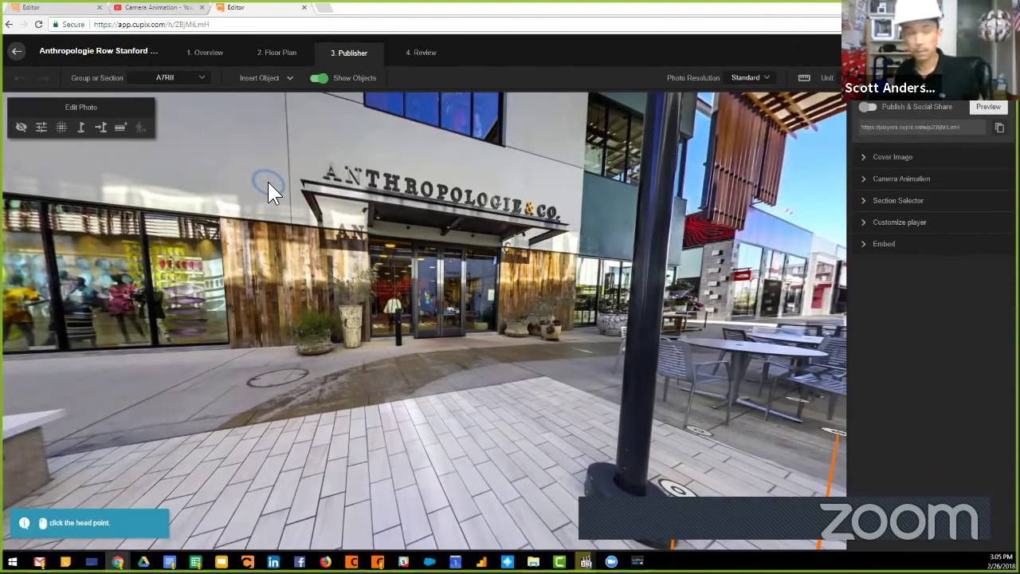
{"action": "left_click", "coordinate": [269, 183]}
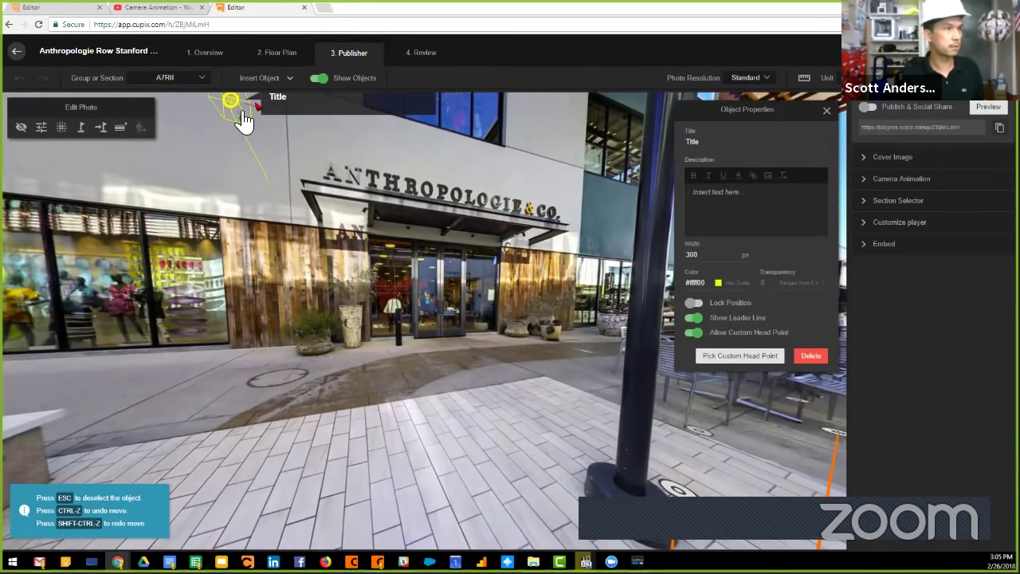
{"action": "left_click_drag", "start_coordinate": [254, 195], "coordinate": [263, 223]}
{"action": "left_click", "coordinate": [692, 317]}
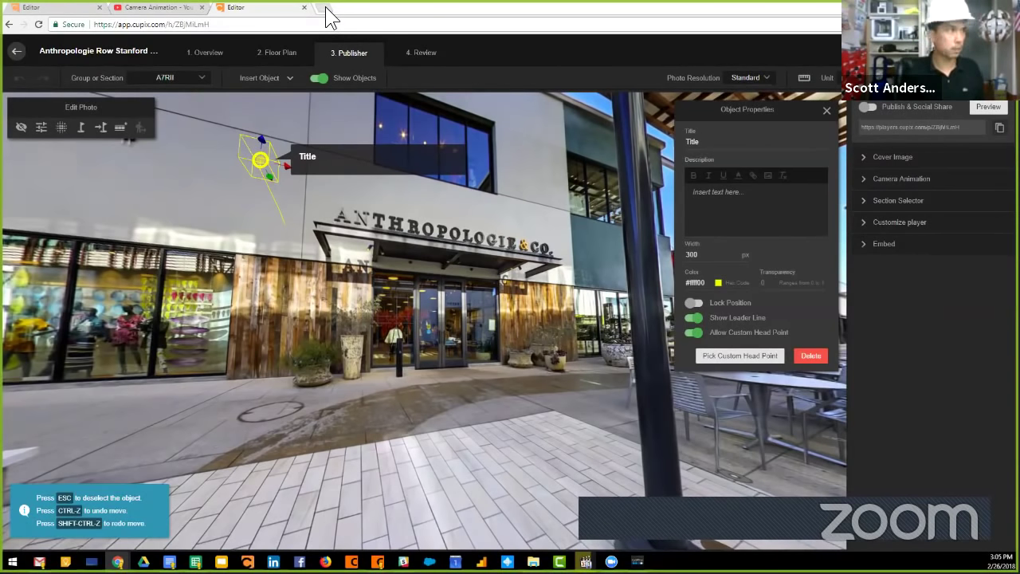
Search 'youtube anthropologie' and open the Behind the Scenes at Anthropologie, New York video.
{"action": "left_click", "coordinate": [326, 9]}
{"action": "type", "text": "you"}
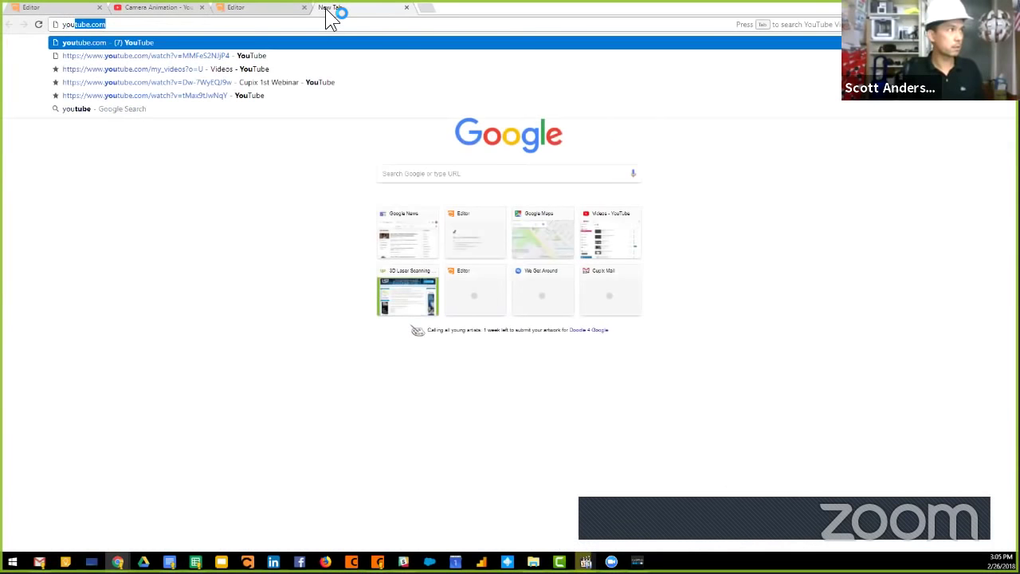
{"action": "type", "text": "tube an"}
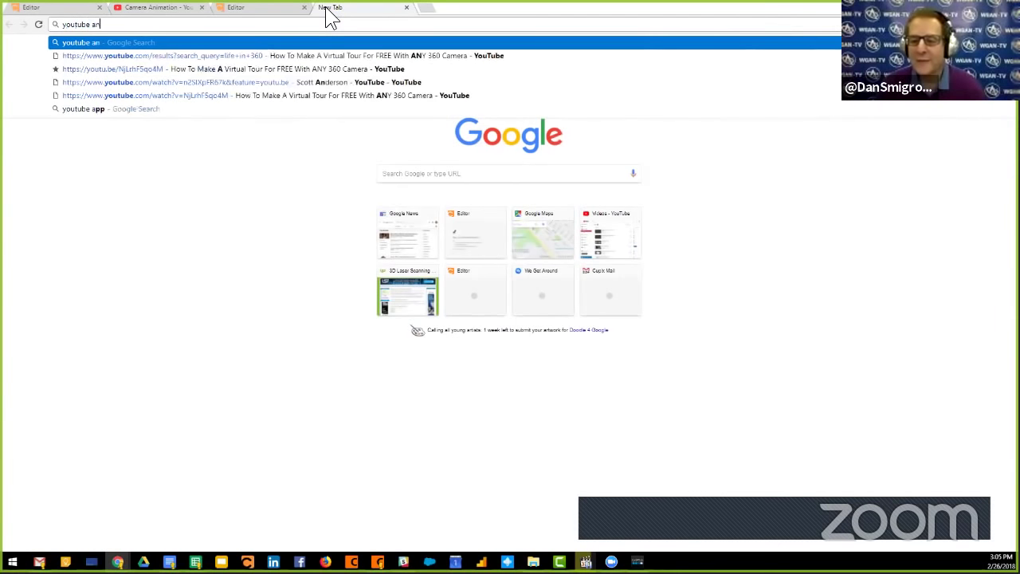
{"action": "type", "text": "thropo"}
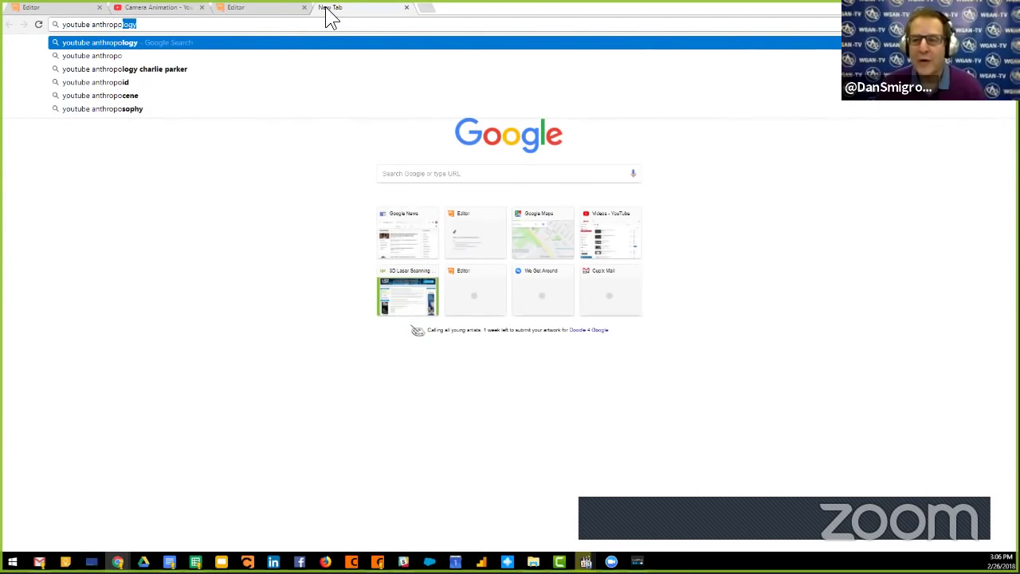
{"action": "type", "text": "logie"}
{"action": "key", "text": "Return"}
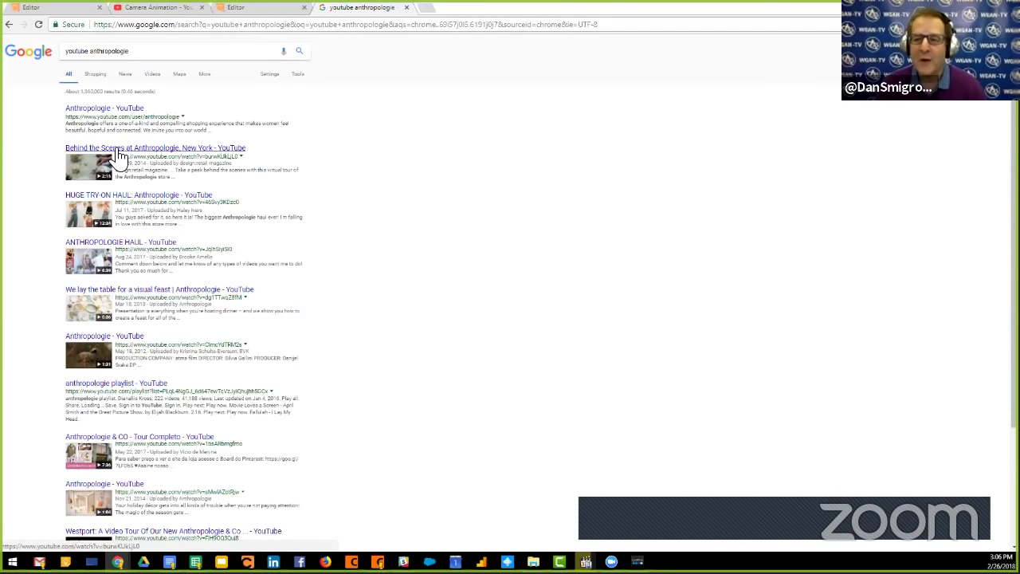
{"action": "left_click", "coordinate": [114, 148]}
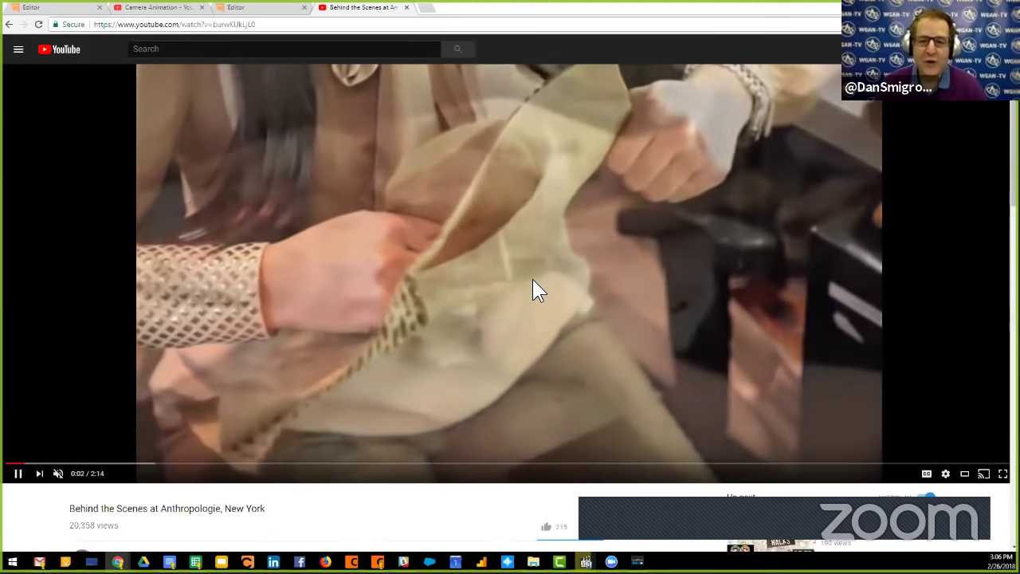
Pause the video and copy its iframe embed code from Share > Embed.
{"action": "left_click", "coordinate": [515, 214]}
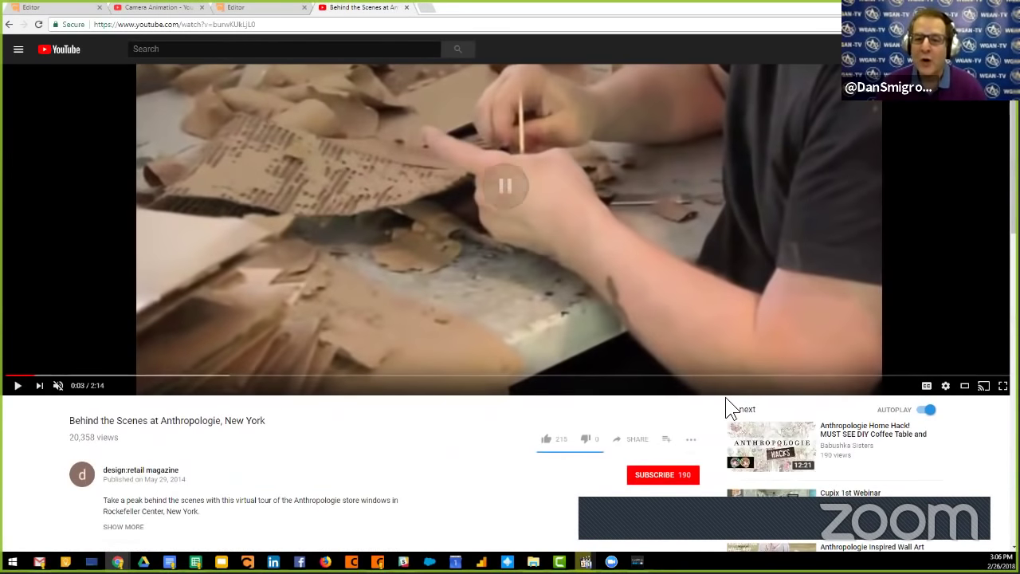
{"action": "left_click", "coordinate": [633, 439]}
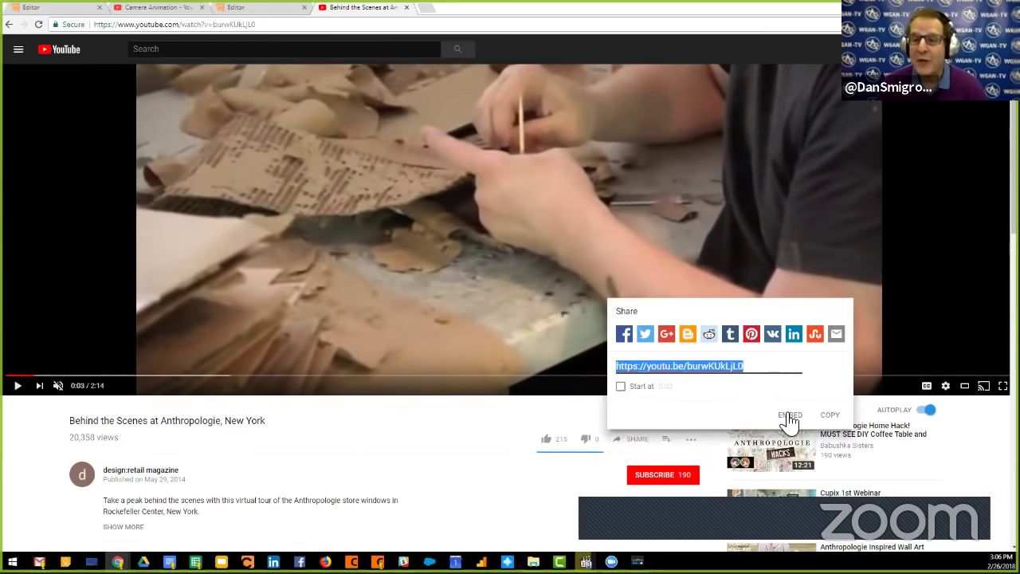
{"action": "left_click", "coordinate": [789, 416]}
{"action": "left_click", "coordinate": [677, 222]}
{"action": "key", "text": "ctrl+c"}
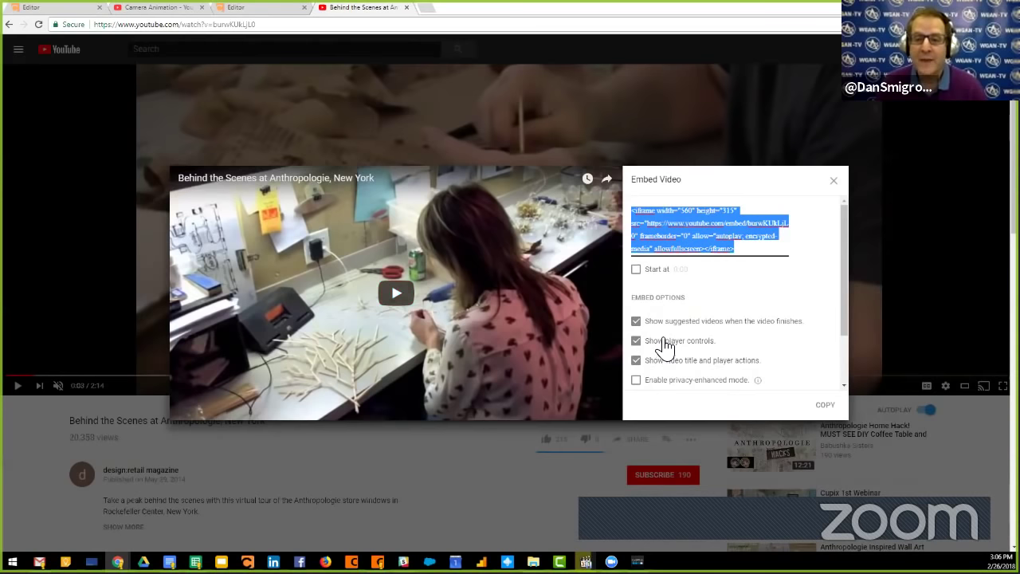
{"action": "left_click", "coordinate": [834, 183]}
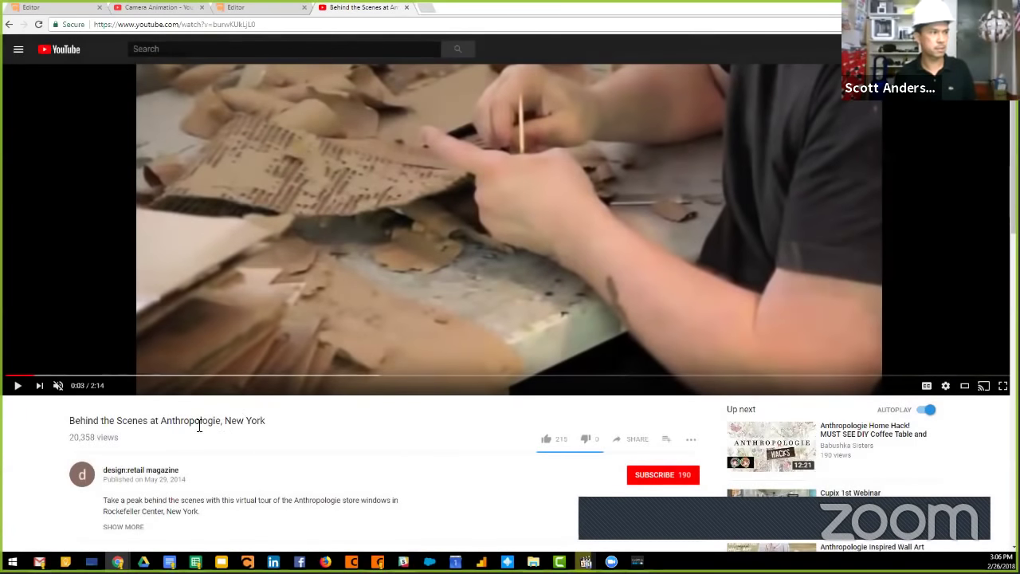
Go back to the Cupix tour editor tab.
{"action": "triple_click", "coordinate": [189, 421]}
{"action": "left_click", "coordinate": [228, 421]}
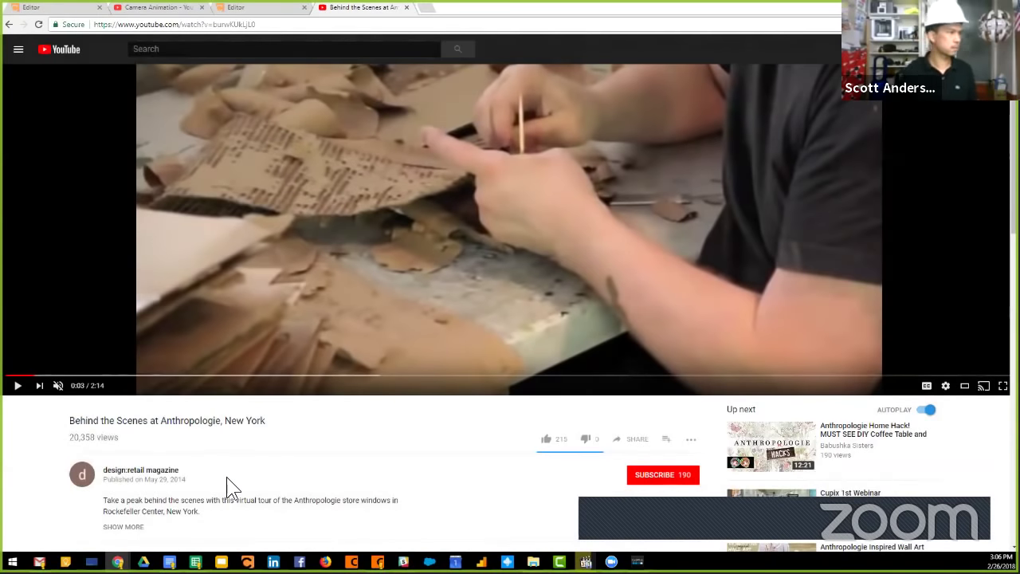
{"action": "scroll", "coordinate": [228, 484], "scroll_direction": "down", "scroll_amount": 2}
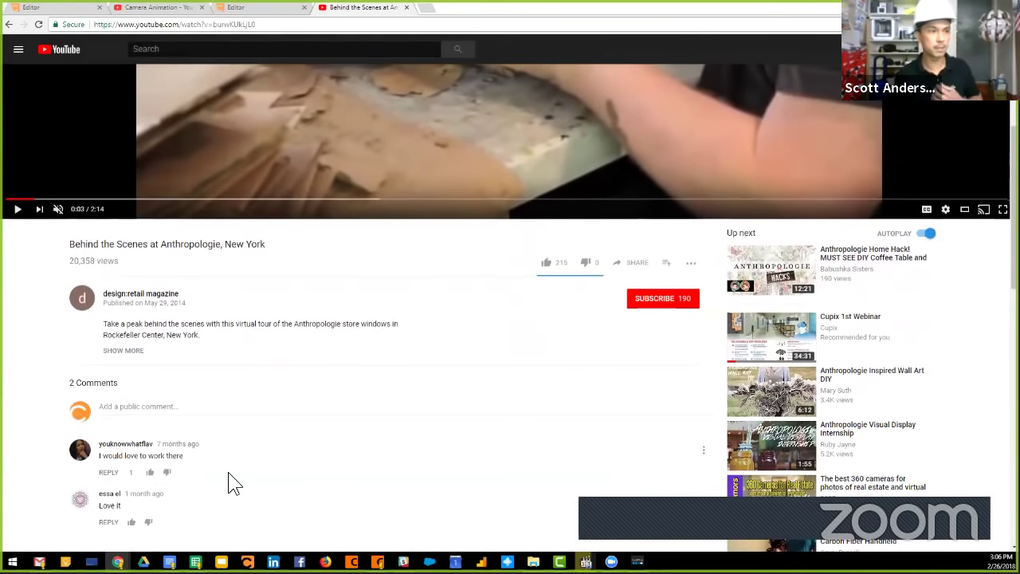
{"action": "scroll", "coordinate": [231, 474], "scroll_direction": "up", "scroll_amount": 3}
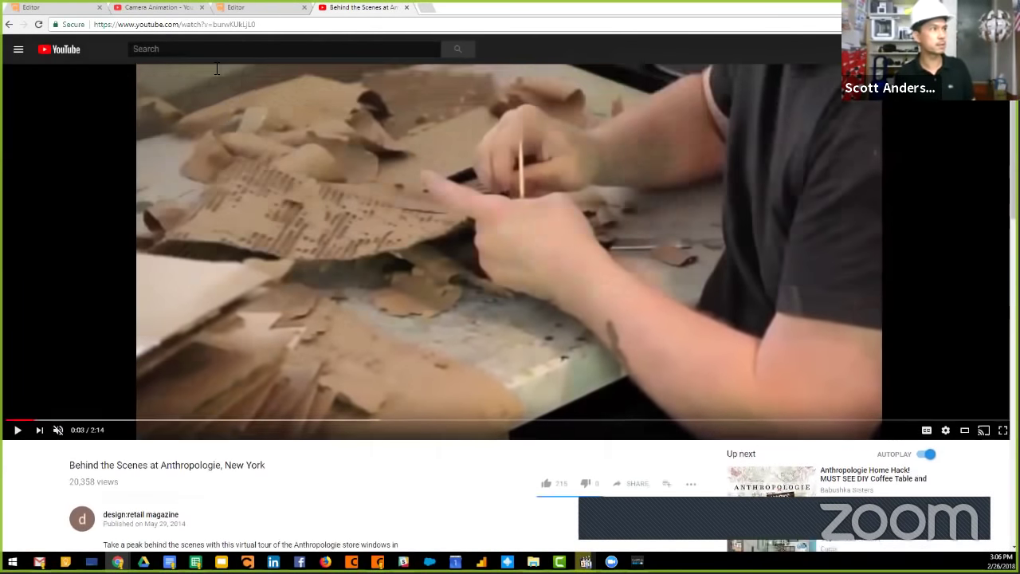
{"action": "left_click", "coordinate": [256, 8]}
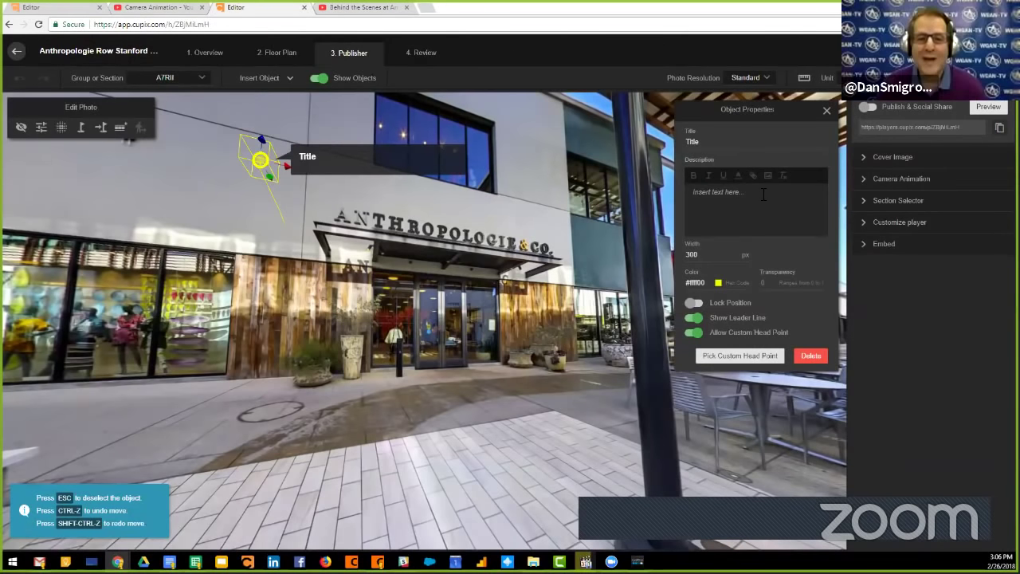
Paste the embed code into the pushpin and set its width to 500.
{"action": "key", "text": "ctrl+v"}
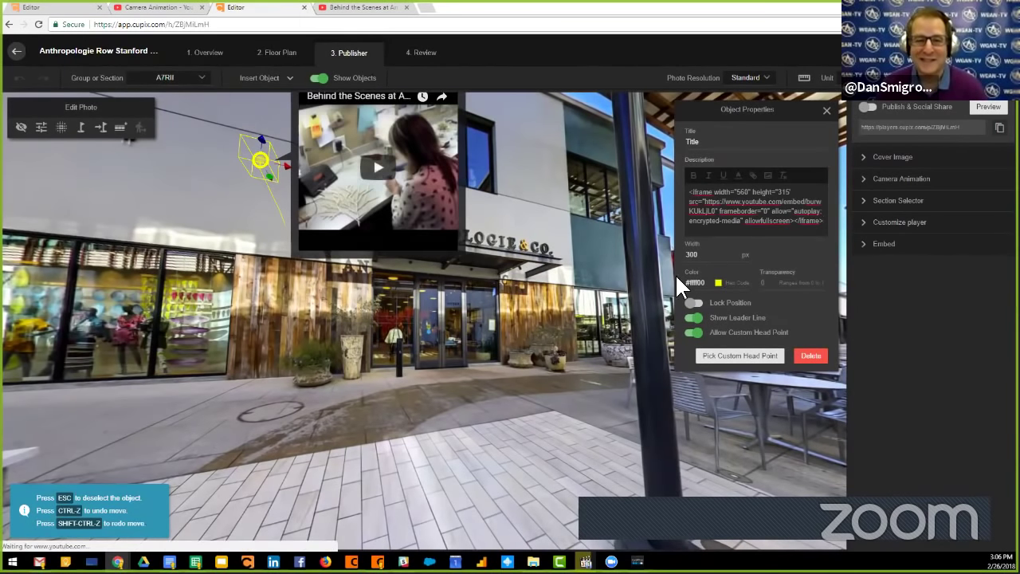
{"action": "double_click", "coordinate": [715, 254]}
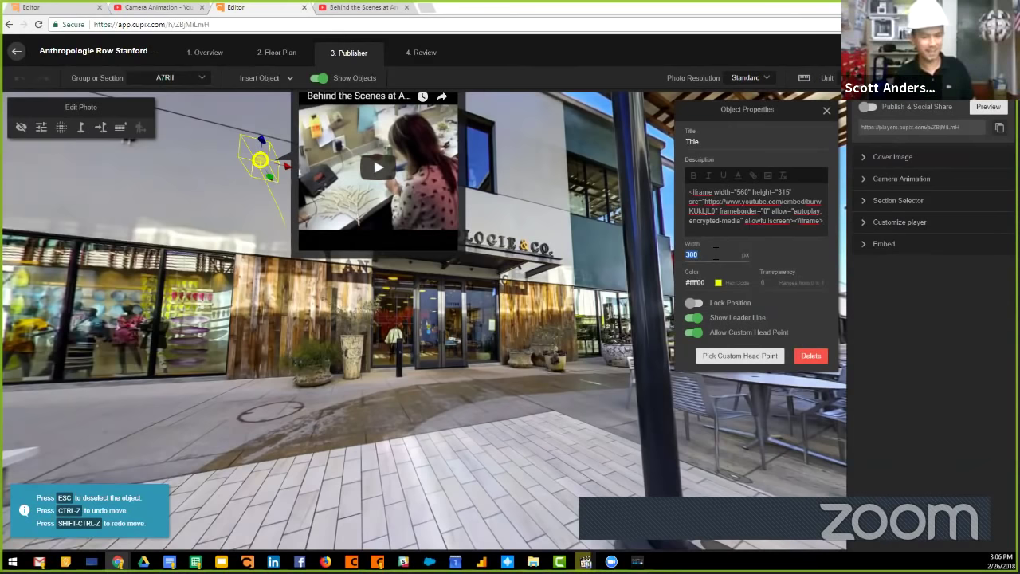
{"action": "type", "text": "500"}
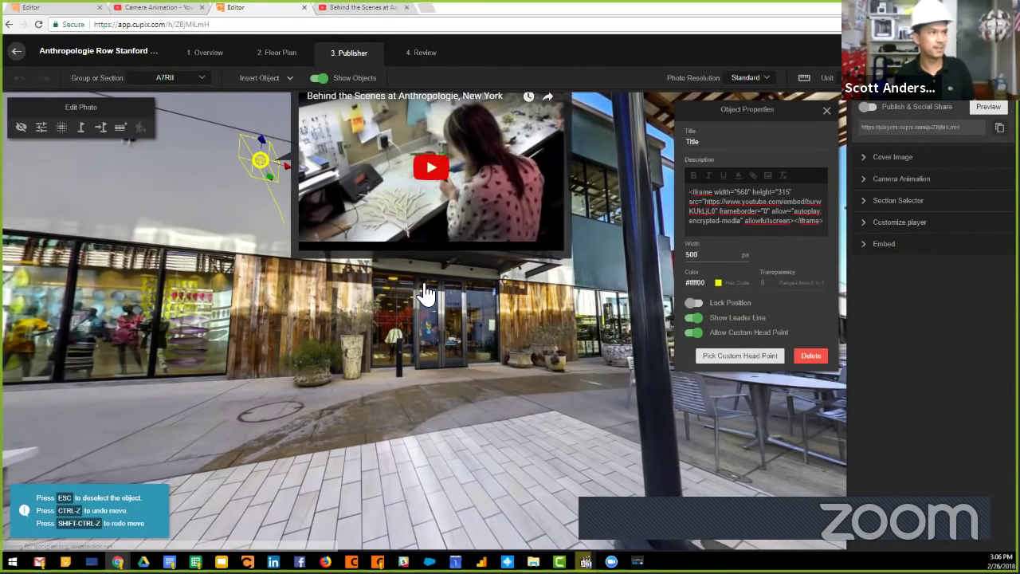
{"action": "left_click_drag", "start_coordinate": [421, 292], "coordinate": [438, 306]}
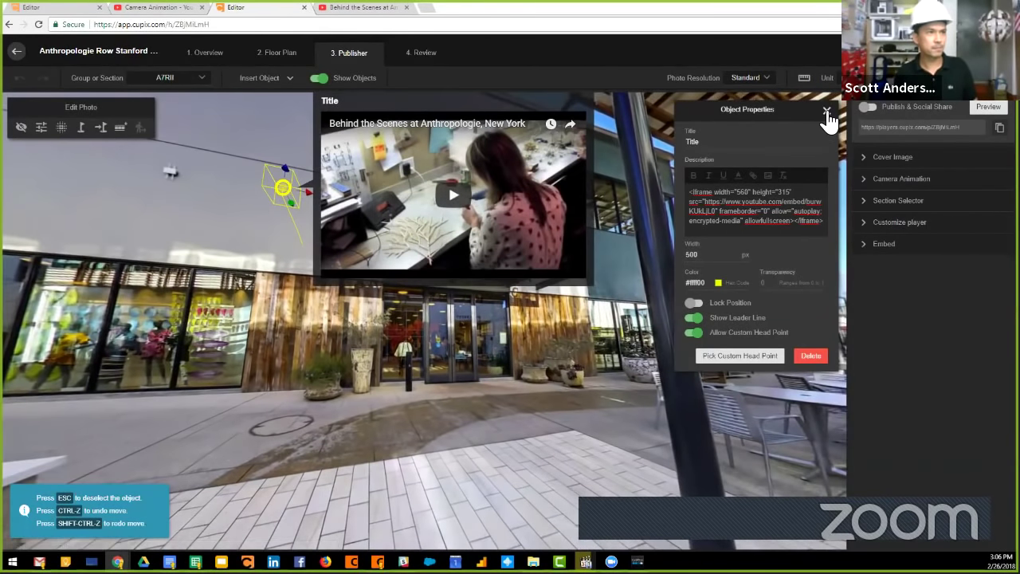
{"action": "left_click", "coordinate": [826, 111]}
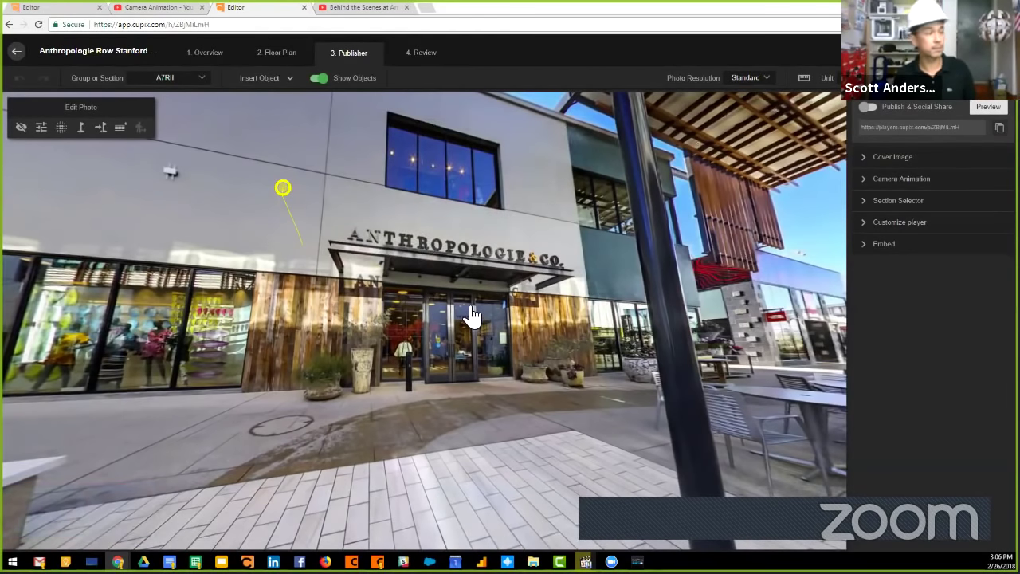
Play the embedded video with sound, then close the popup.
{"action": "mouse_move", "coordinate": [287, 194]}
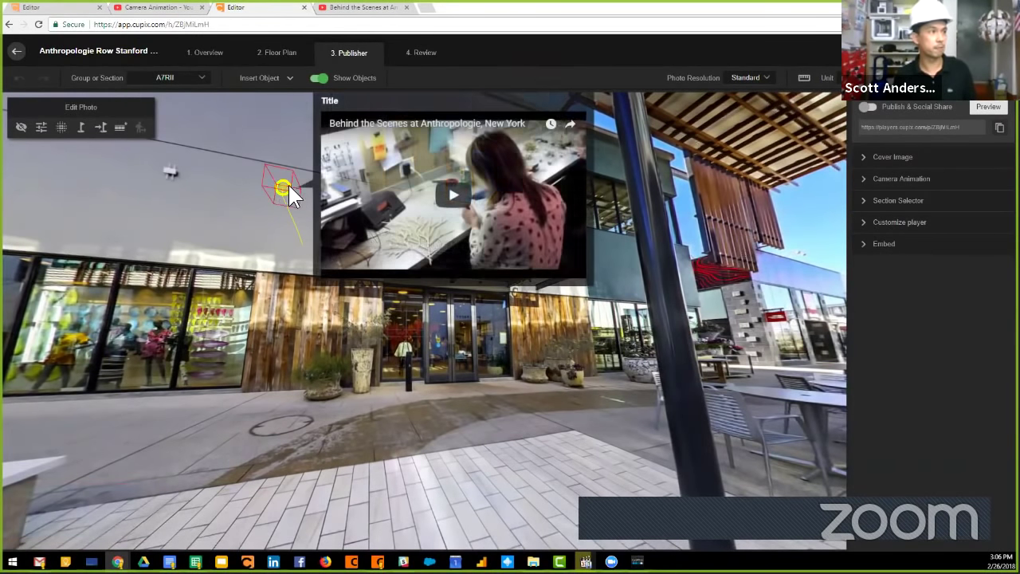
{"action": "left_click", "coordinate": [451, 194]}
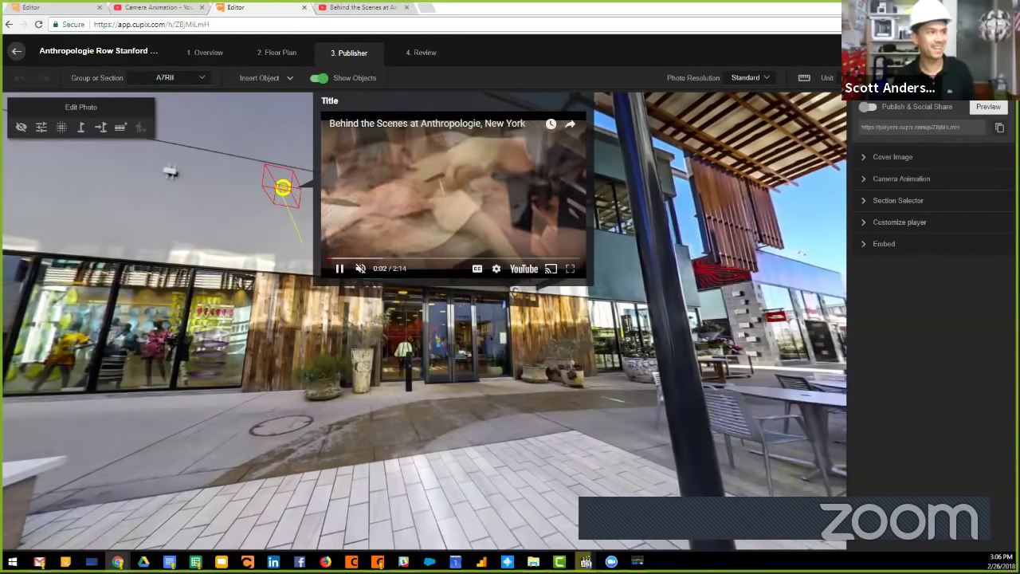
{"action": "left_click", "coordinate": [380, 271]}
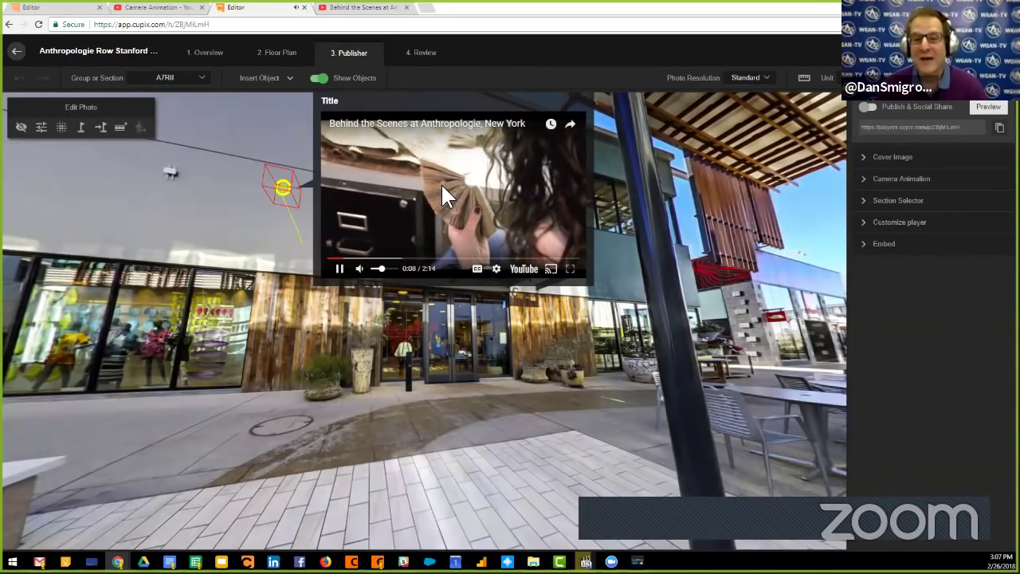
{"action": "left_click", "coordinate": [845, 136]}
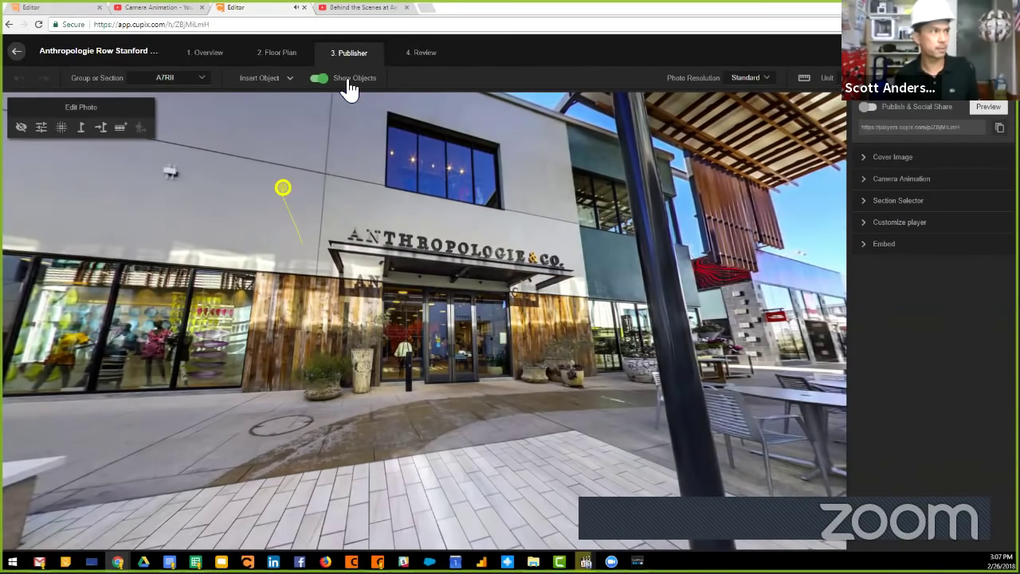
Check the YouTube video page, then exit the tour editor, confirming the unsaved-changes prompt.
{"action": "left_click", "coordinate": [347, 13]}
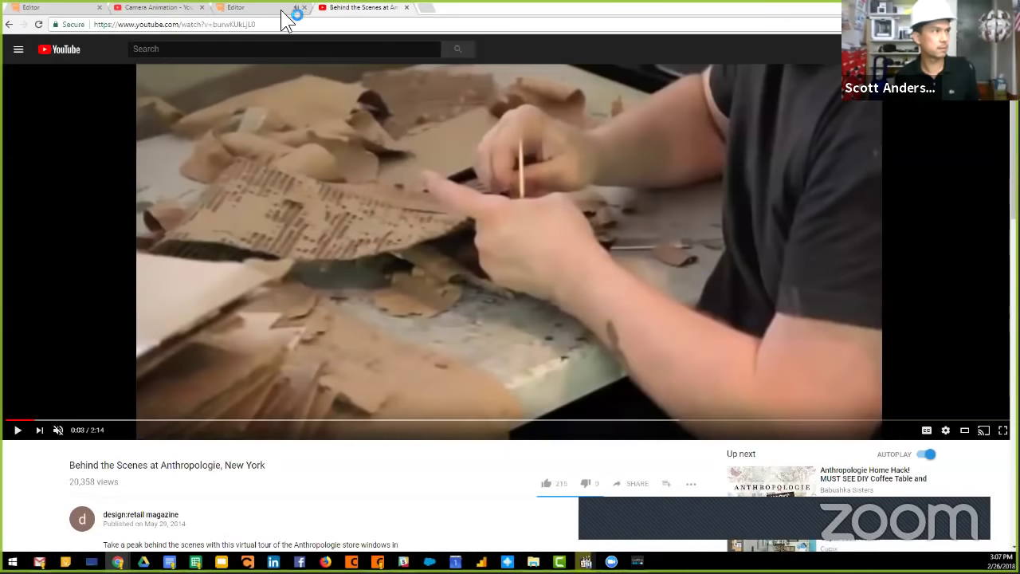
{"action": "left_click", "coordinate": [288, 16]}
{"action": "left_click", "coordinate": [16, 51]}
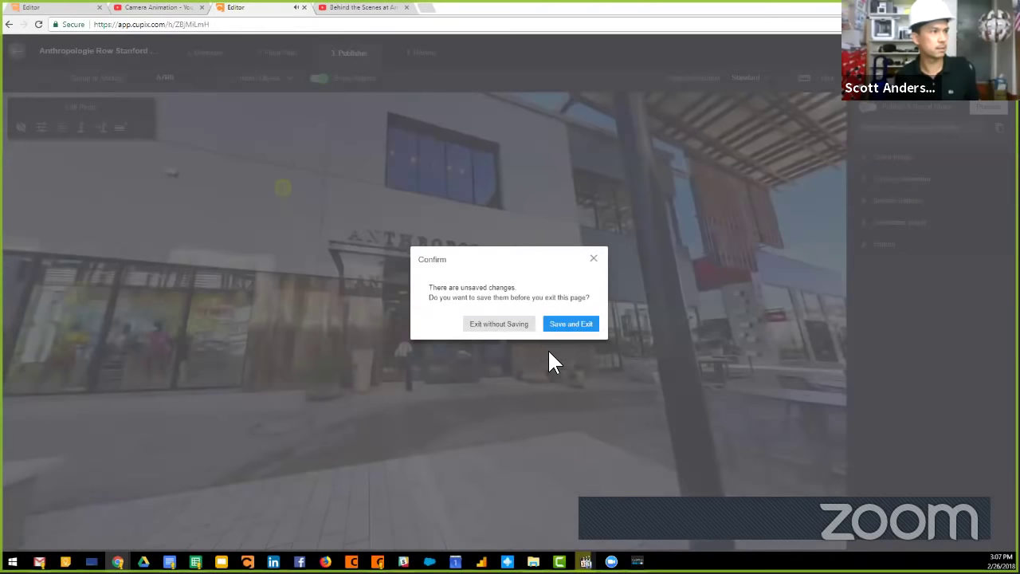
{"action": "left_click", "coordinate": [499, 325]}
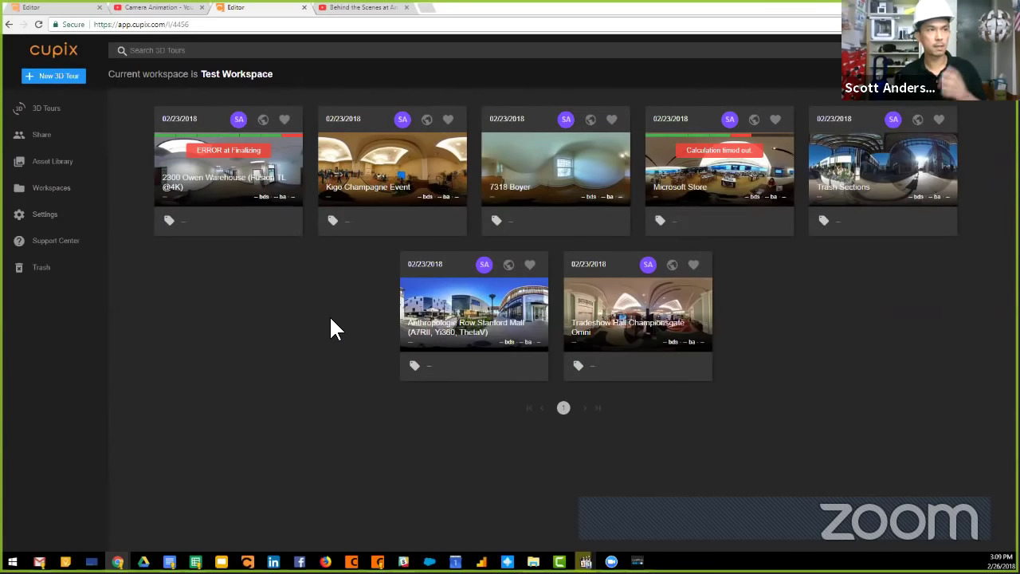
Open the Test Workspace Share page and enter the invitee's e-mail address.
{"action": "left_click", "coordinate": [59, 137]}
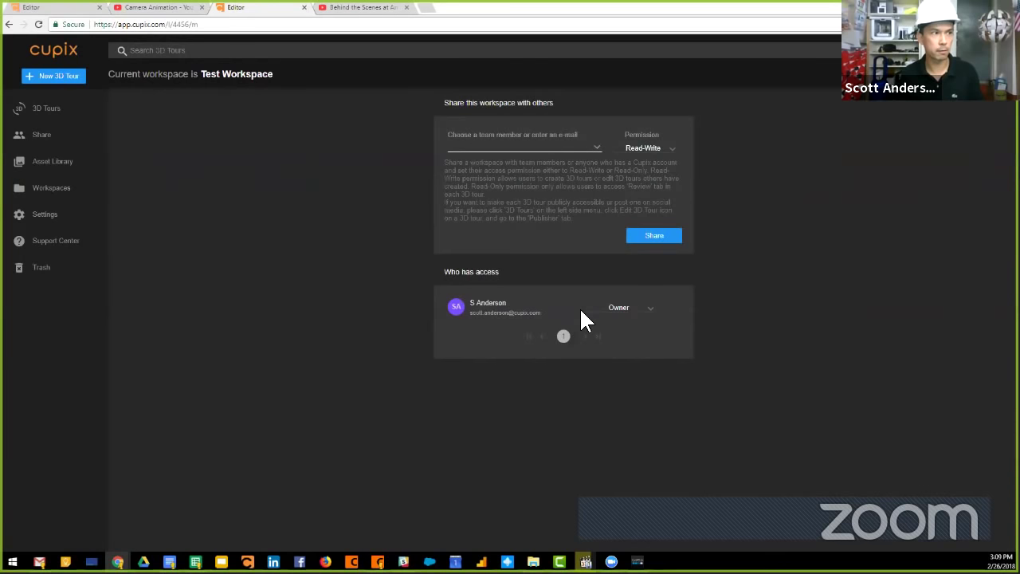
{"action": "left_click", "coordinate": [548, 148]}
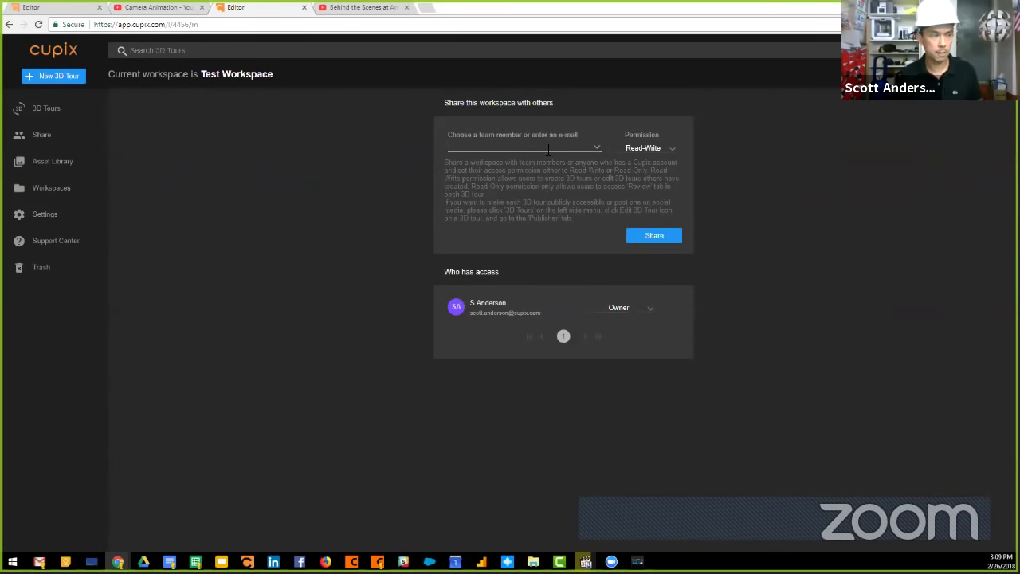
{"action": "type", "text": "dan@"}
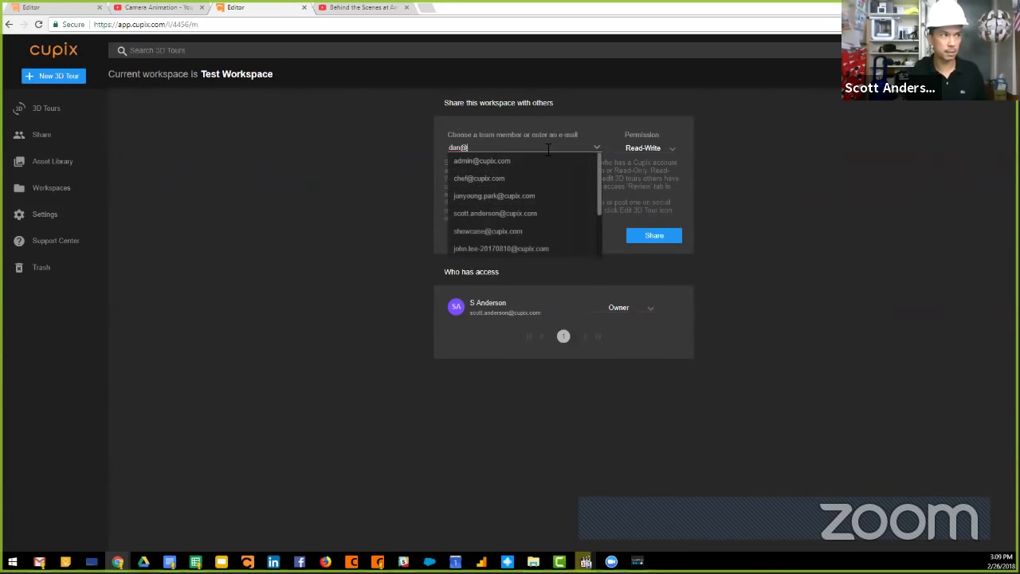
{"action": "key", "text": "BackSpace"}
{"action": "key", "text": "BackSpace"}
{"action": "key", "text": "BackSpace"}
{"action": "key", "text": "BackSpace"}
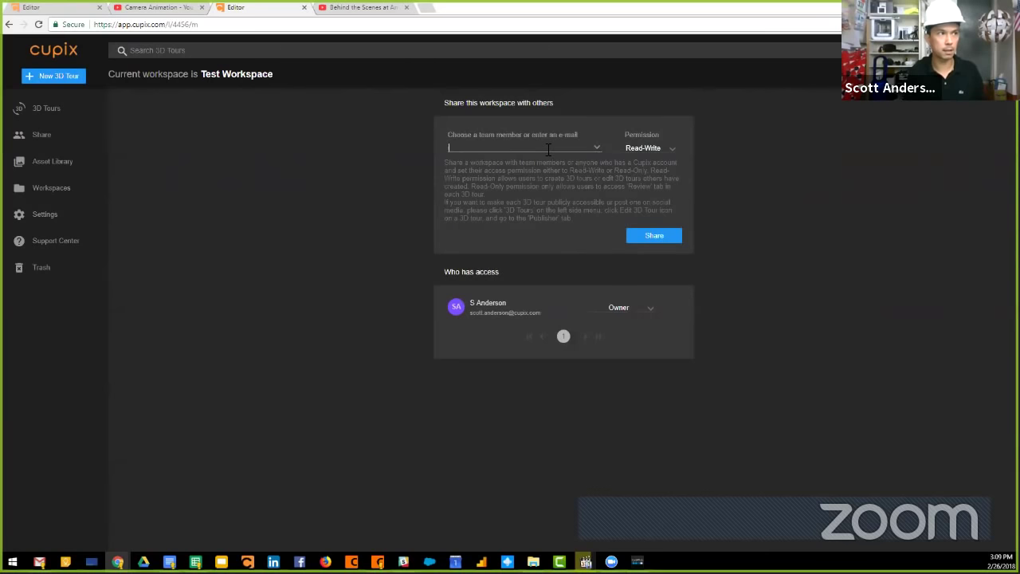
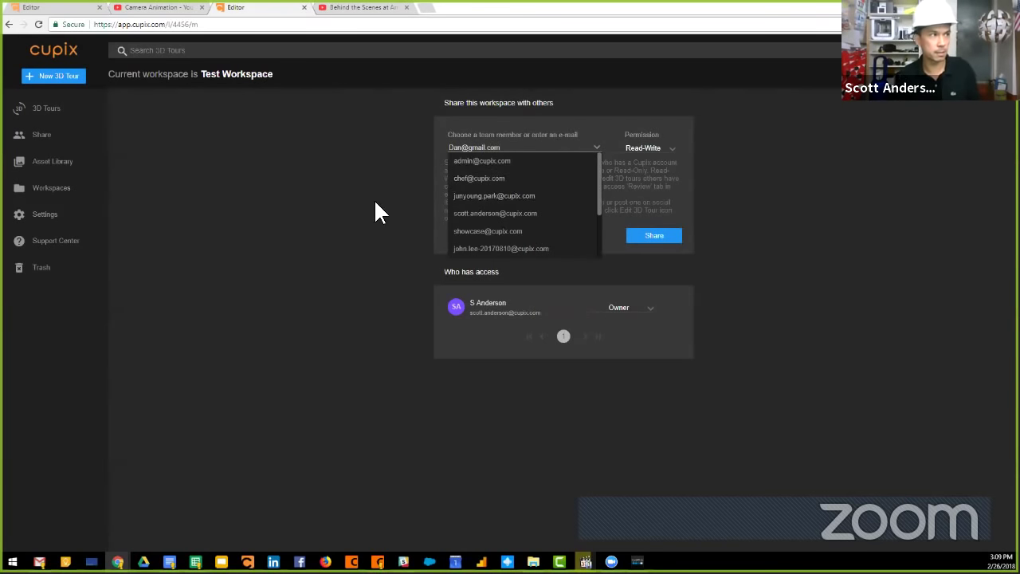
{"action": "left_click", "coordinate": [373, 209]}
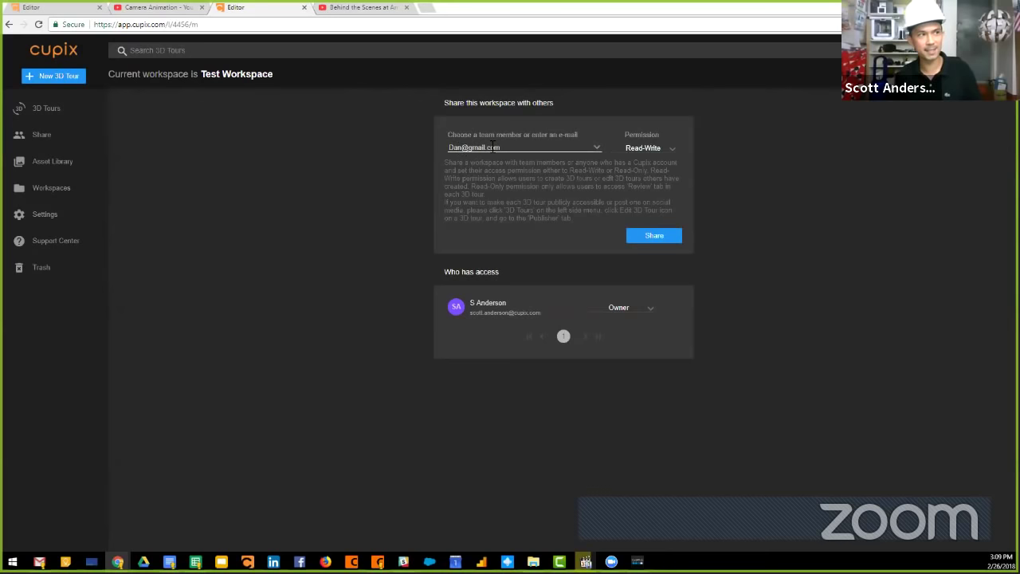
Keep Read-Write permission and begin retyping the invitee's e-mail address.
{"action": "left_click", "coordinate": [615, 142]}
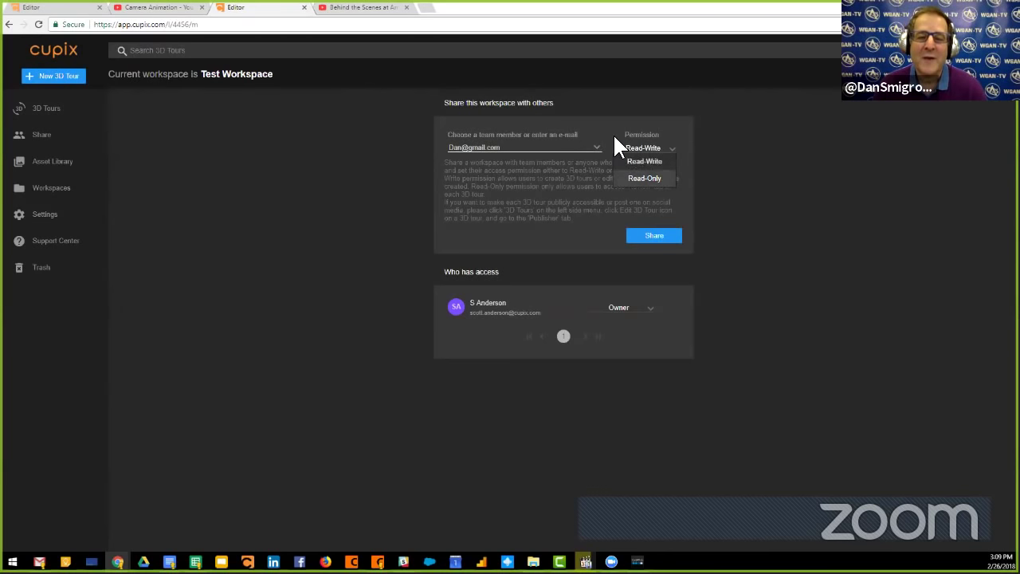
{"action": "left_click", "coordinate": [507, 152]}
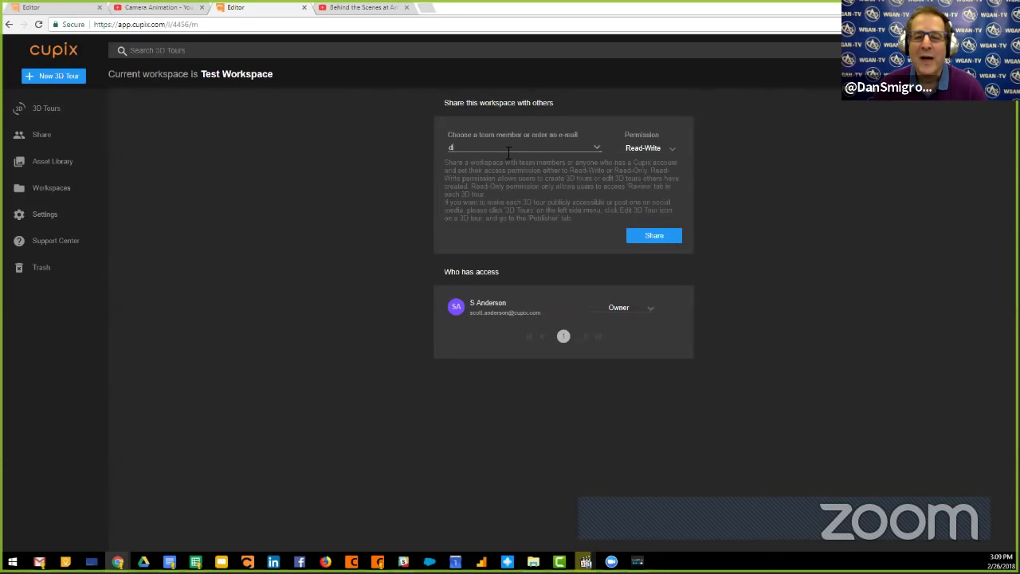
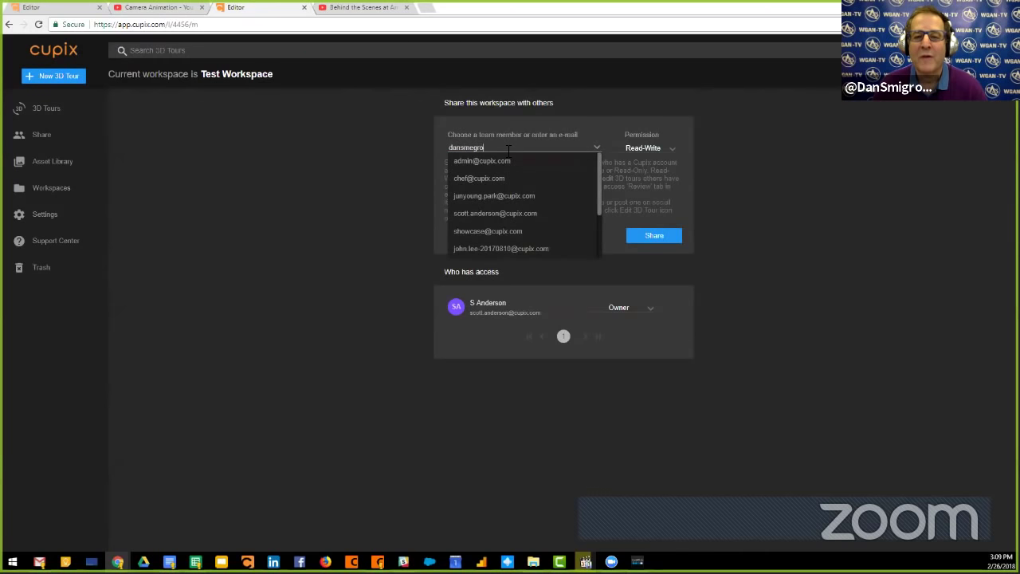